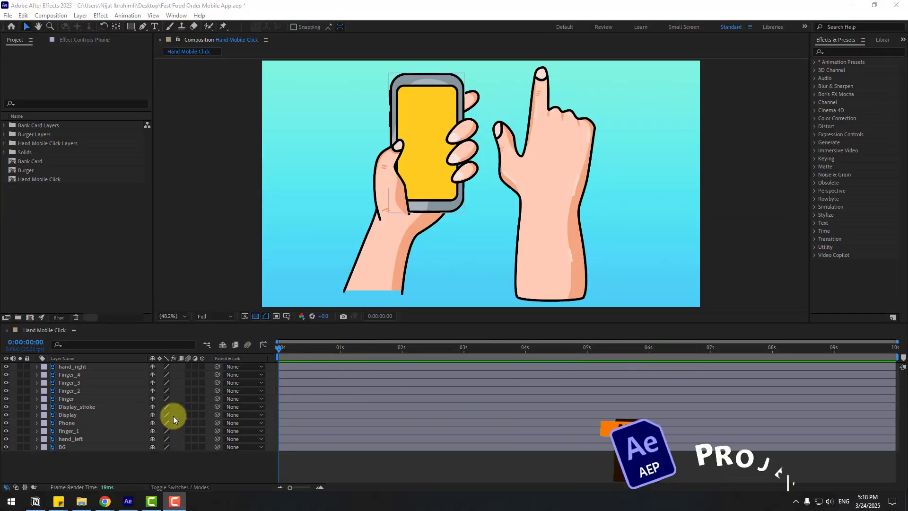
Lock the BG layer and drag hand_left's anchor point down to the arm's base with Pan Behind.
left_click(61, 450)
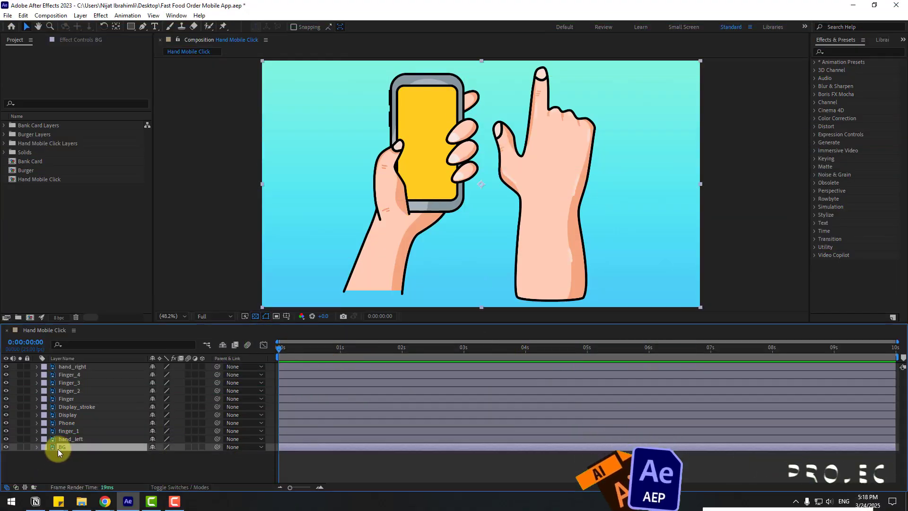
left_click(27, 447)
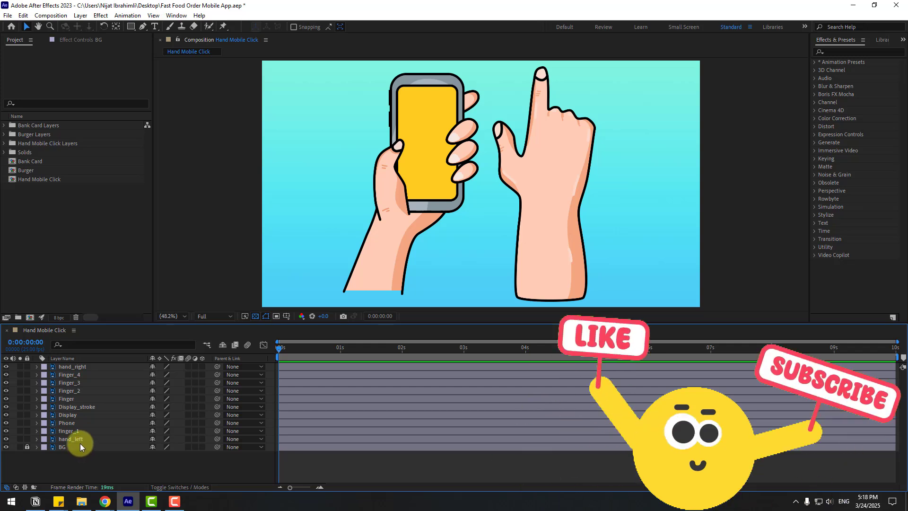
left_click(80, 440)
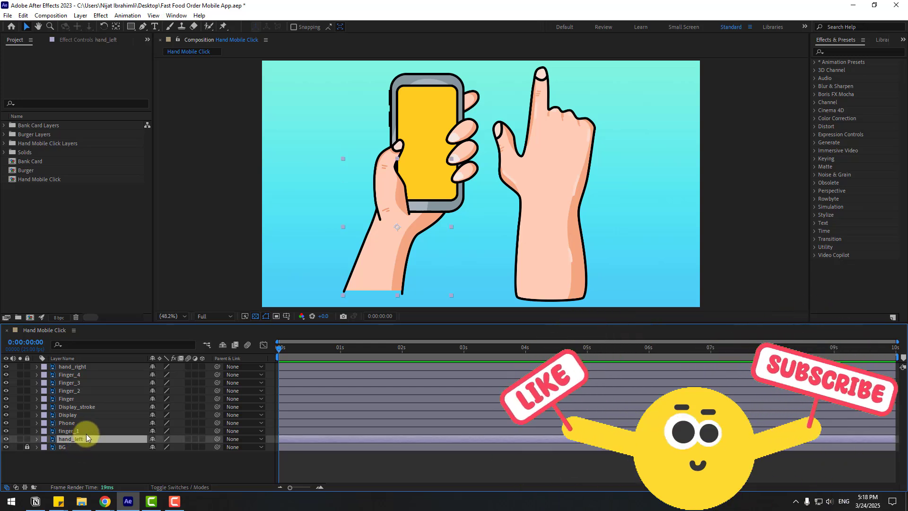
left_click(115, 27)
left_click_drag(395, 230, 375, 290)
left_click(56, 50)
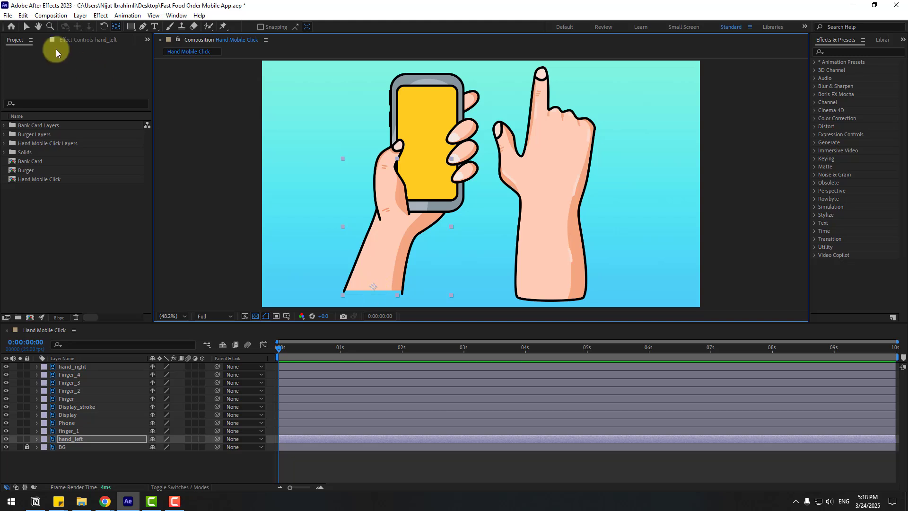
left_click(27, 28)
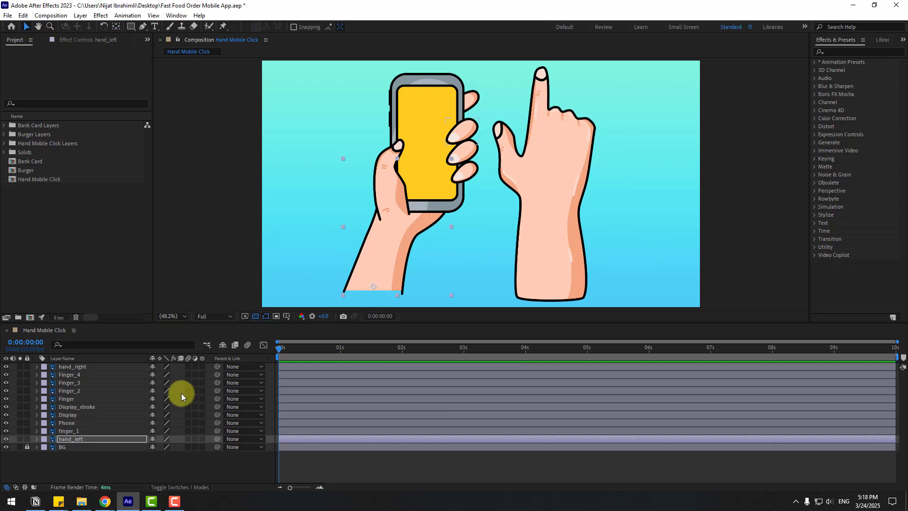
Parent finger_1, Finger_2–4 and Display to Phone, and Display_stroke to Display.
left_click(72, 432)
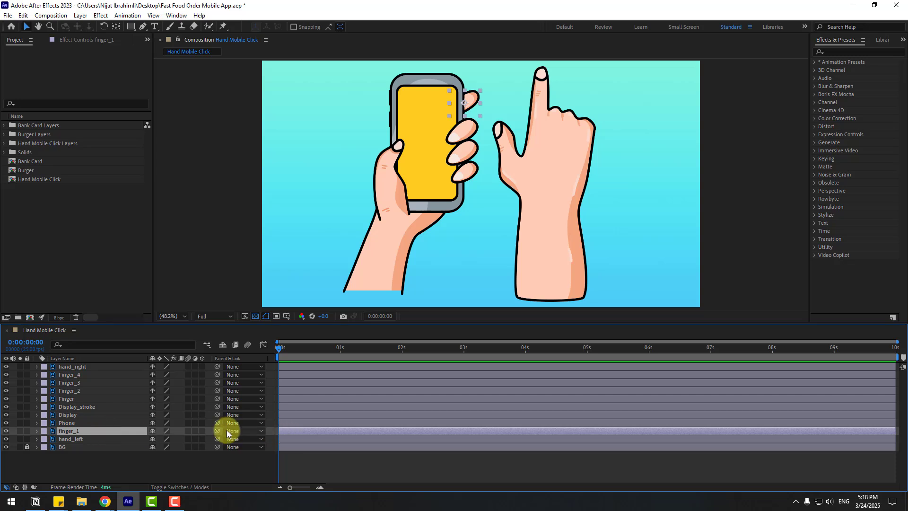
left_click_drag(217, 431, 76, 425)
left_click(80, 391)
left_click(81, 383, "ctrl")
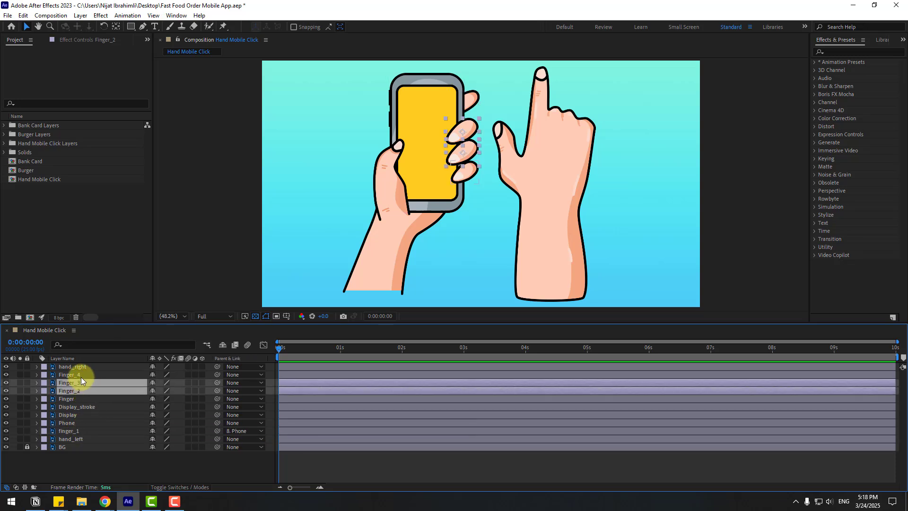
left_click(81, 375, "ctrl")
left_click_drag(218, 375, 68, 423)
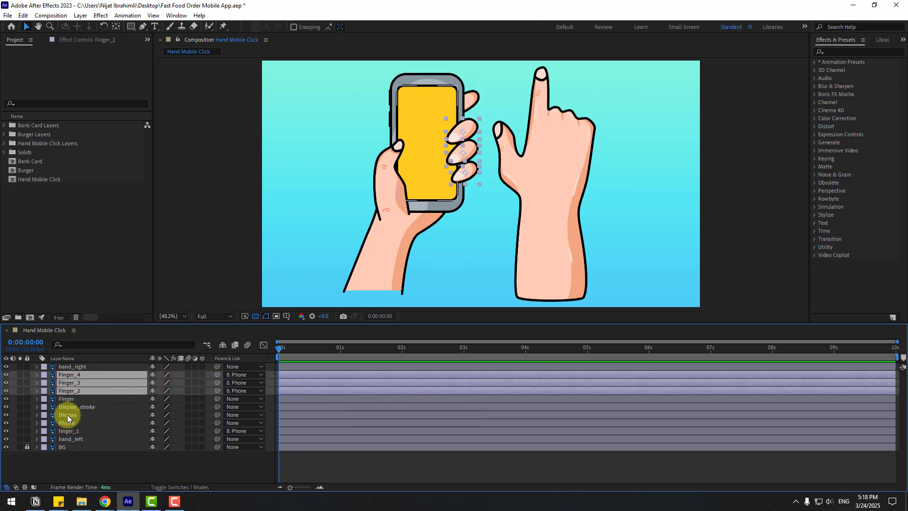
left_click(68, 415)
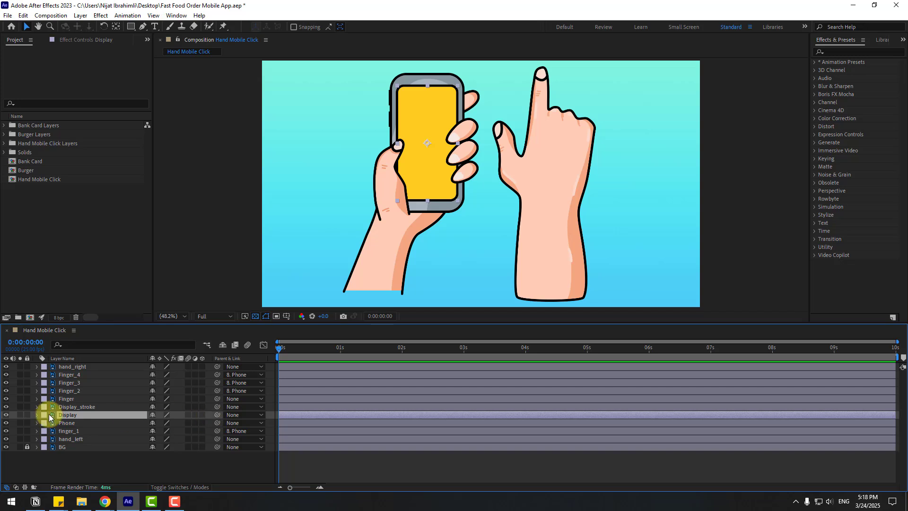
left_click_drag(217, 415, 72, 423)
left_click(91, 407)
left_click_drag(216, 408, 74, 415)
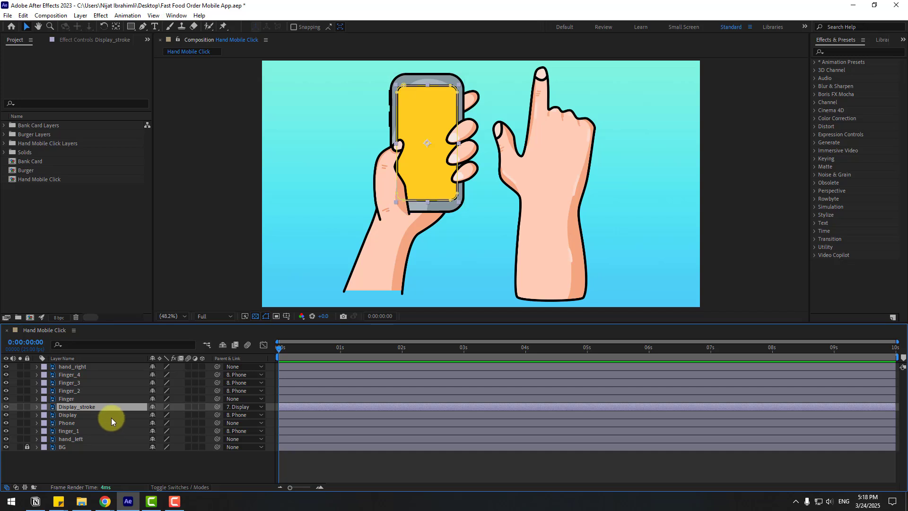
Parent Finger to hand_left, move its anchor to the finger's base, and unsolo it.
left_click(69, 401)
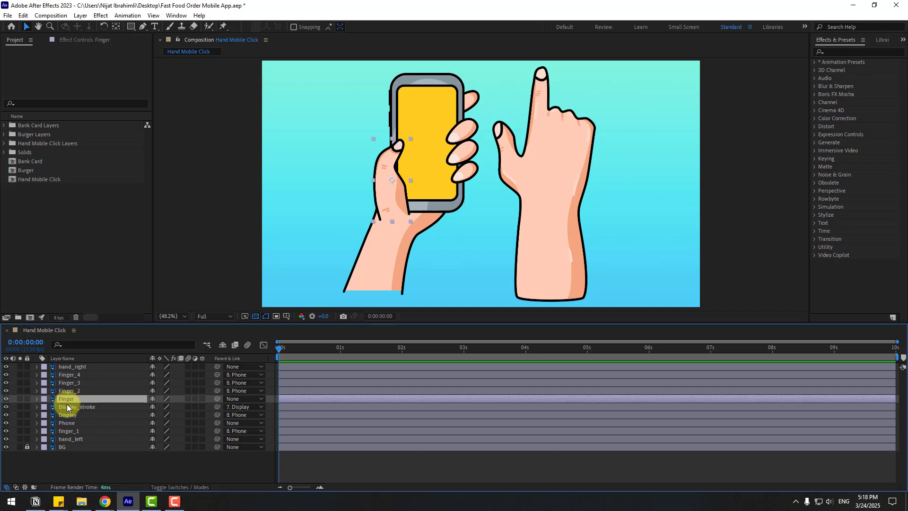
left_click_drag(208, 398, 73, 440)
left_click(116, 26)
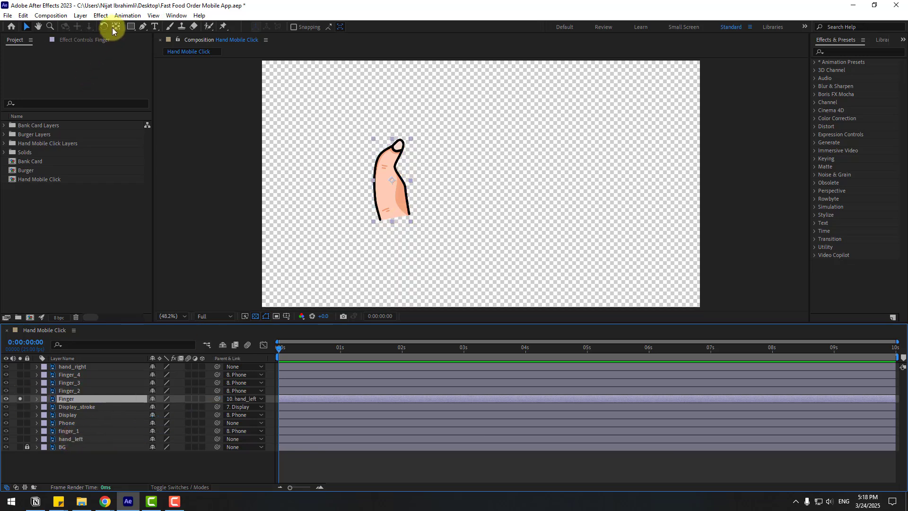
left_click_drag(393, 180, 394, 214)
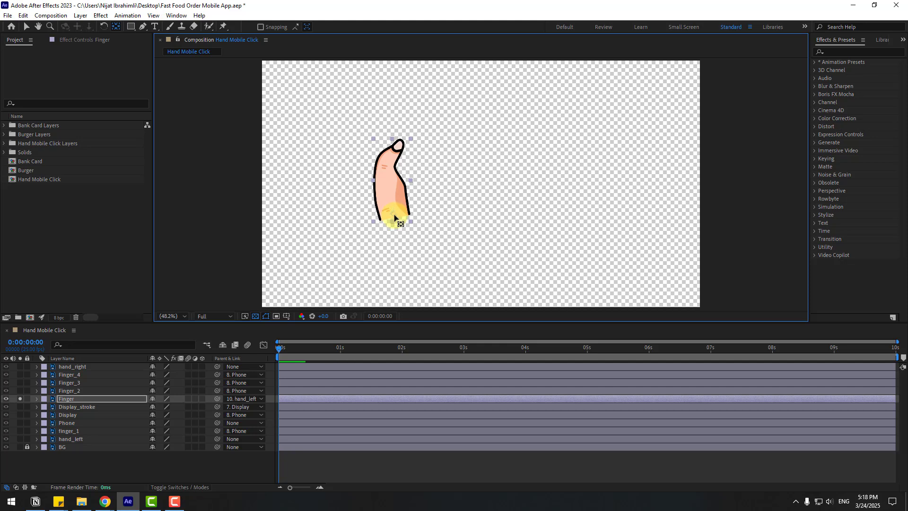
left_click(28, 30)
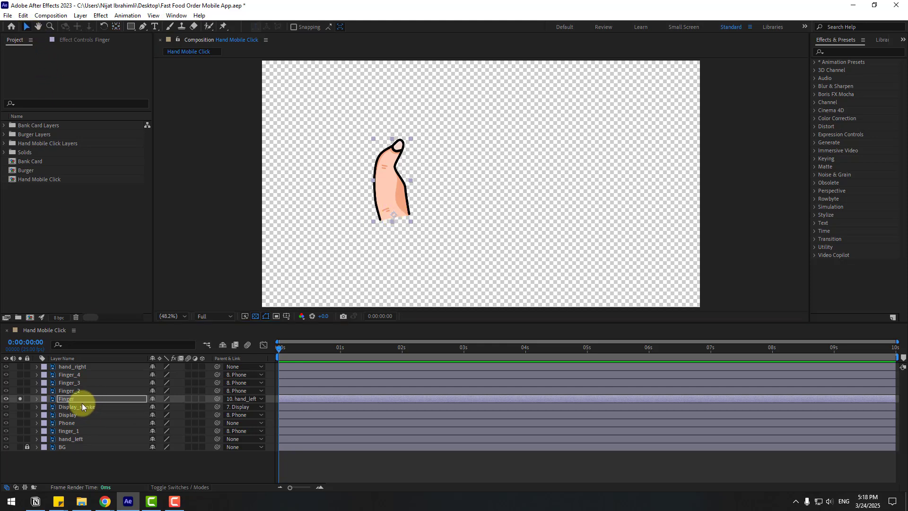
left_click(21, 399)
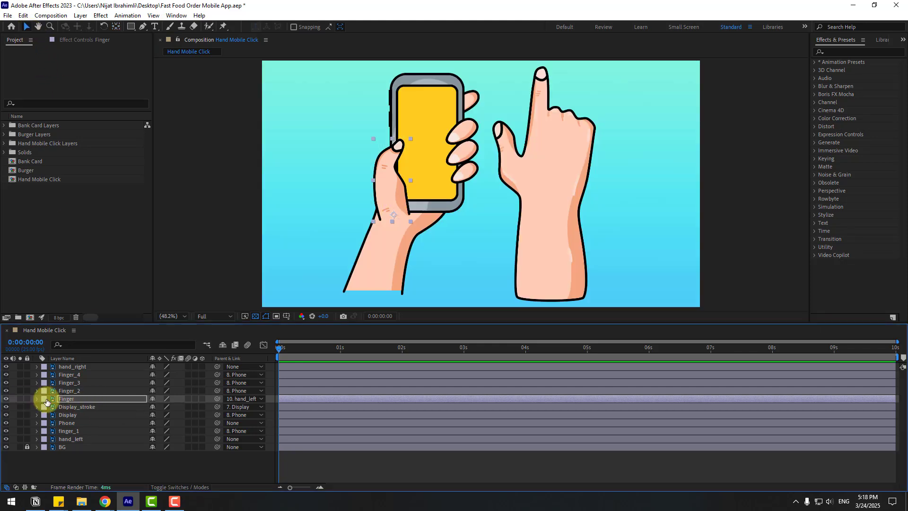
left_click(78, 439)
Test-tilt the left hand's rotation, then parent the Phone layer to hand_left.
key("r")
left_click_drag(158, 448, 81, 418)
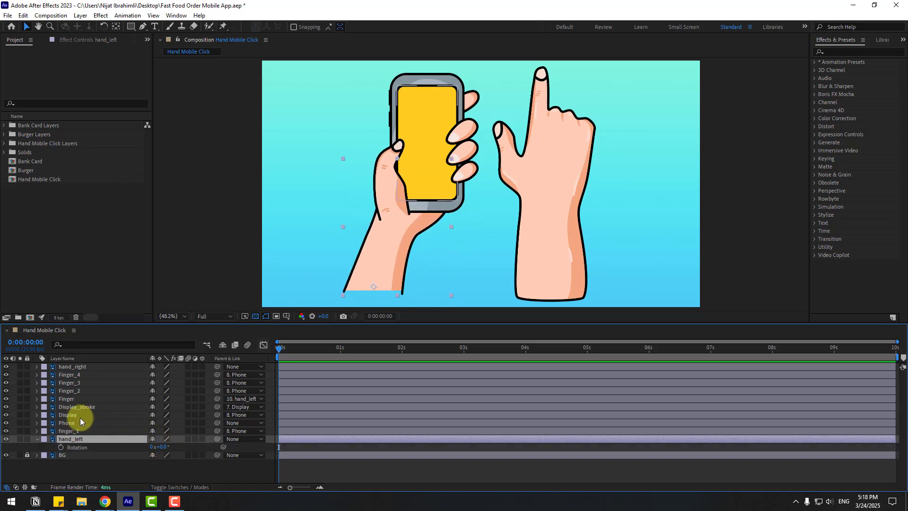
left_click(82, 423)
left_click_drag(218, 423, 71, 439)
left_click_drag(163, 448, 217, 461)
Move hand_right's anchor point down to the bottom of the wrist.
left_click(538, 262)
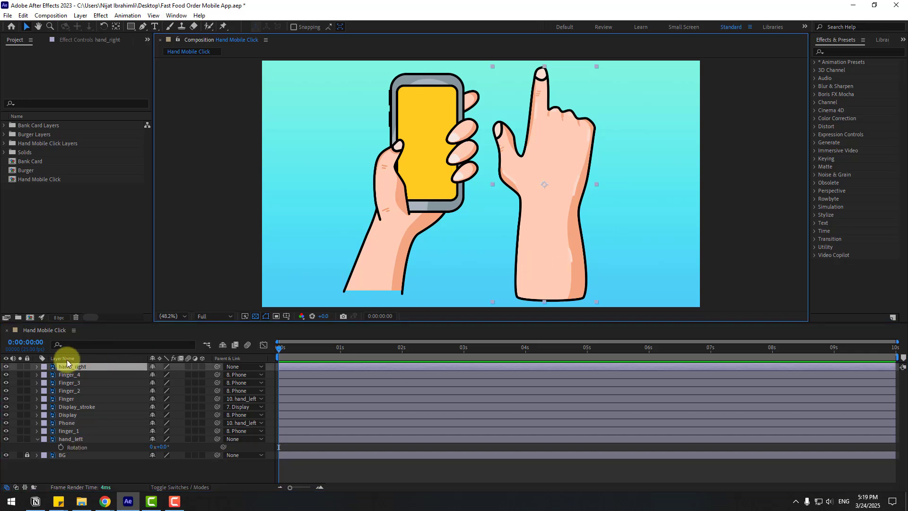
left_click(117, 27)
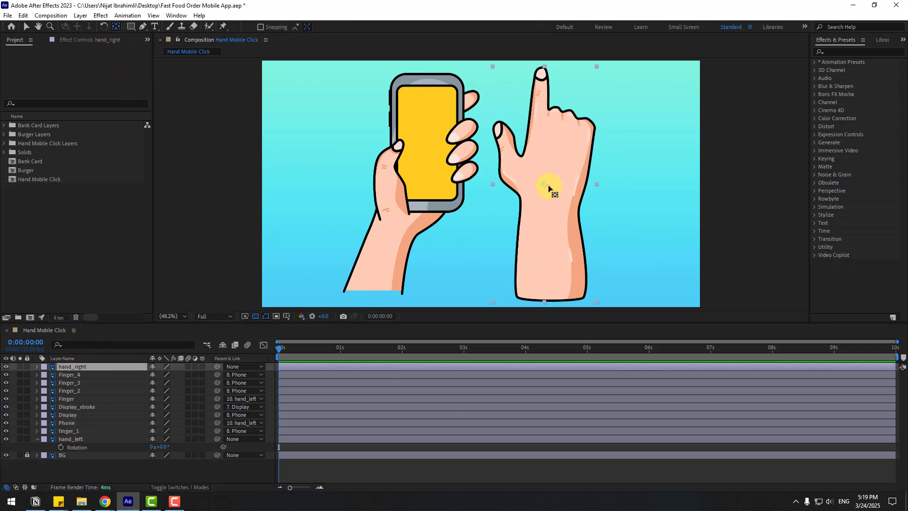
left_click_drag(545, 186, 553, 301)
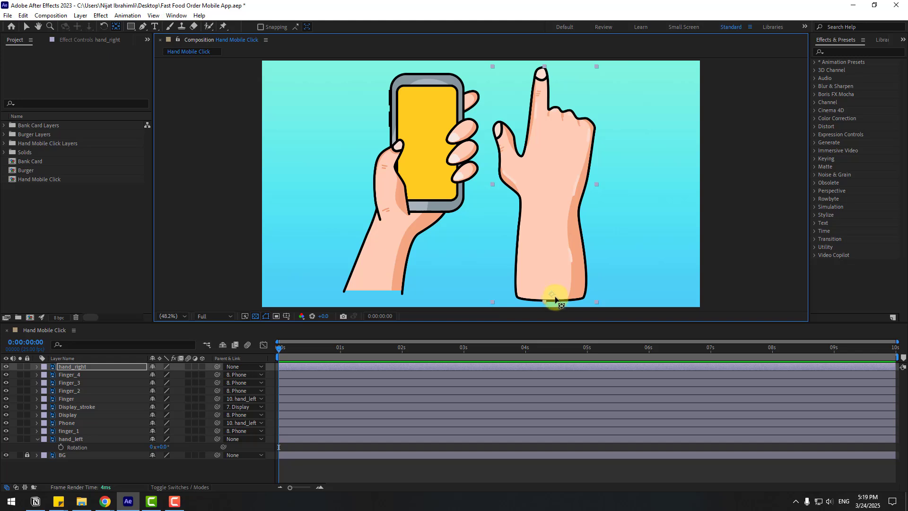
left_click(27, 27)
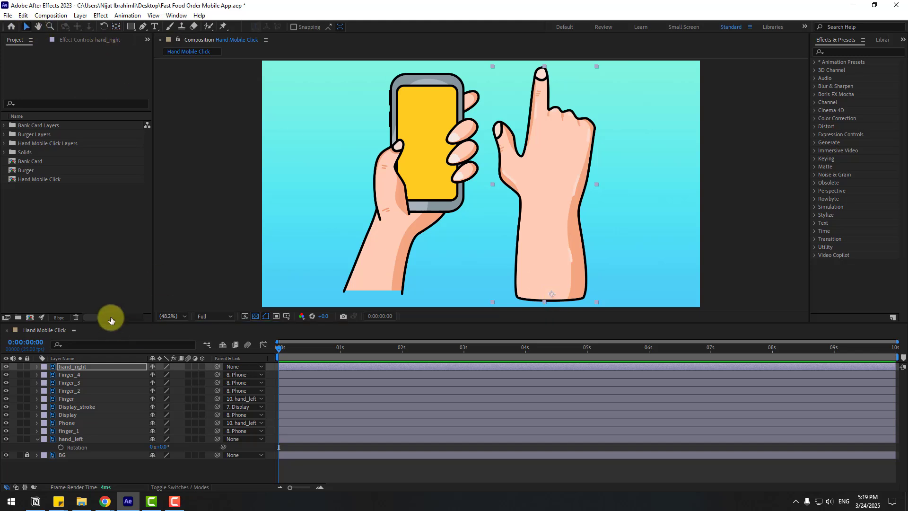
Shift the left hand right and down, and place the right hand on the screen at -30° rotation.
left_click(82, 440)
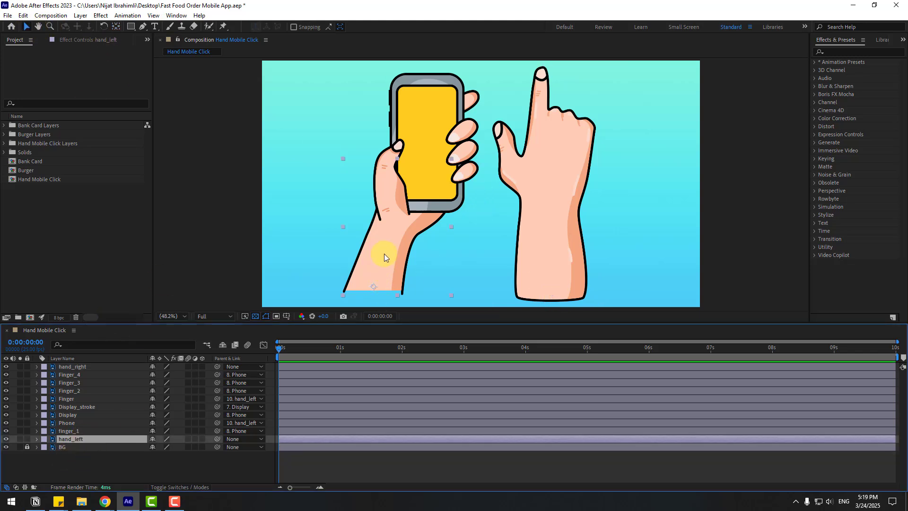
left_click_drag(385, 257, 441, 287)
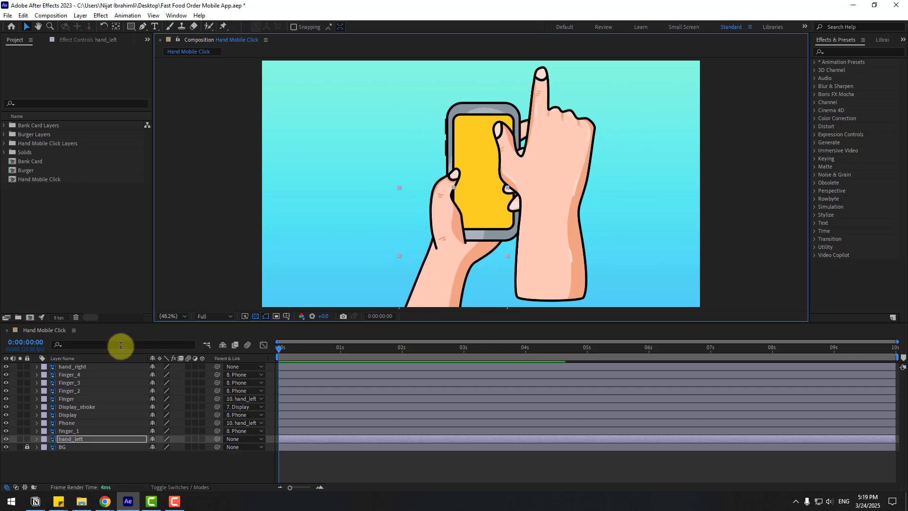
left_click(75, 367)
left_click_drag(548, 199, 495, 297)
key("r")
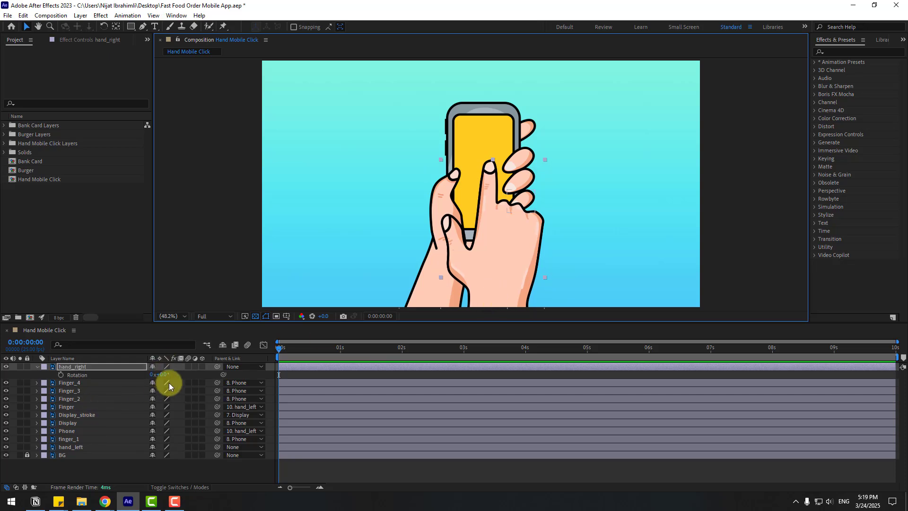
mouse_move(161, 377)
left_mouse_down()
mouse_move(152, 378)
mouse_move(420, 278)
mouse_move(491, 209)
mouse_move(527, 262)
mouse_move(524, 249)
left_mouse_up()
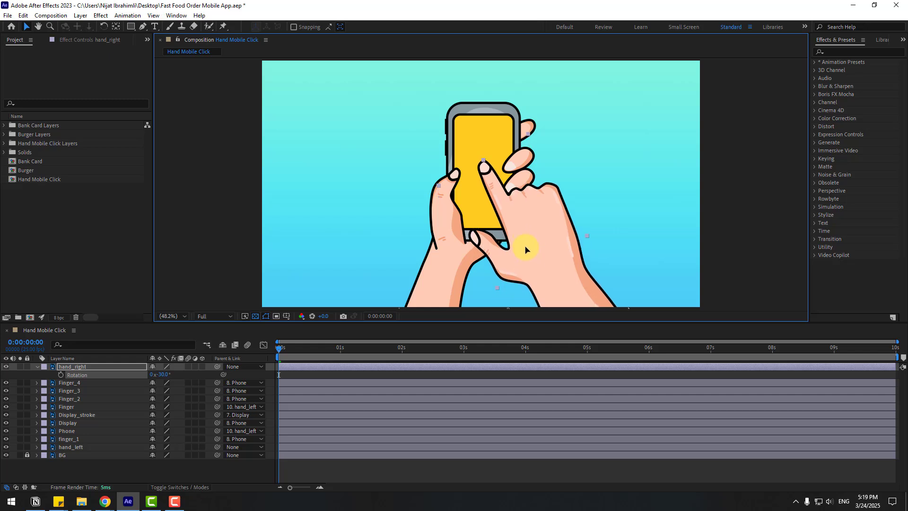
left_click(36, 367)
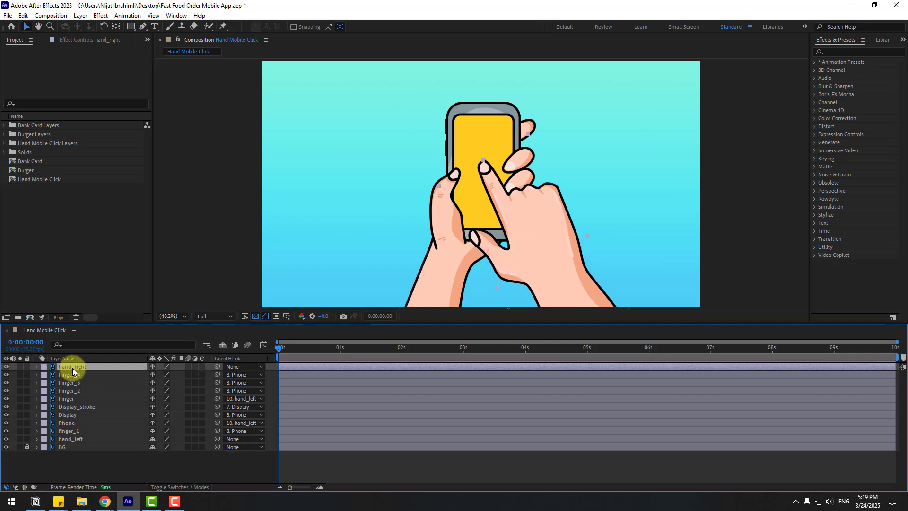
Turn on Title/Action Safe guides and shift both hands and the phone slightly left.
left_click(75, 438, "ctrl")
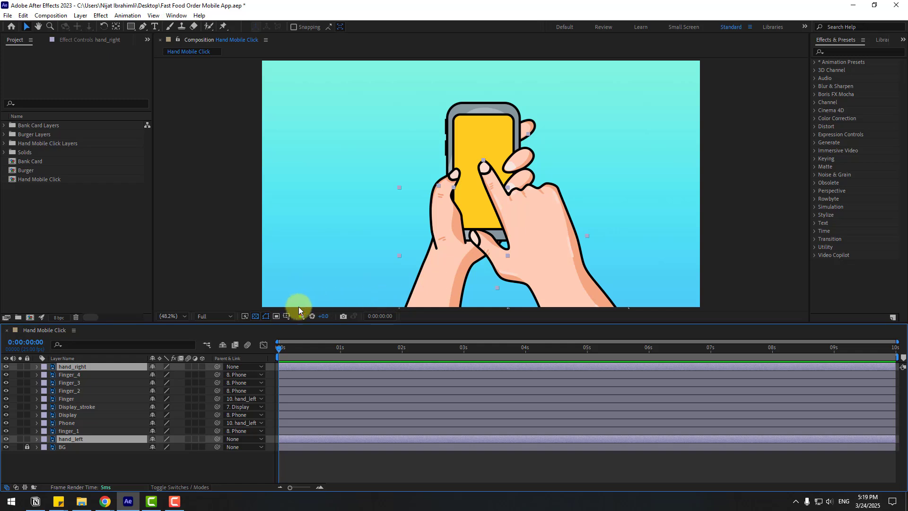
left_click(286, 316)
left_click(326, 326)
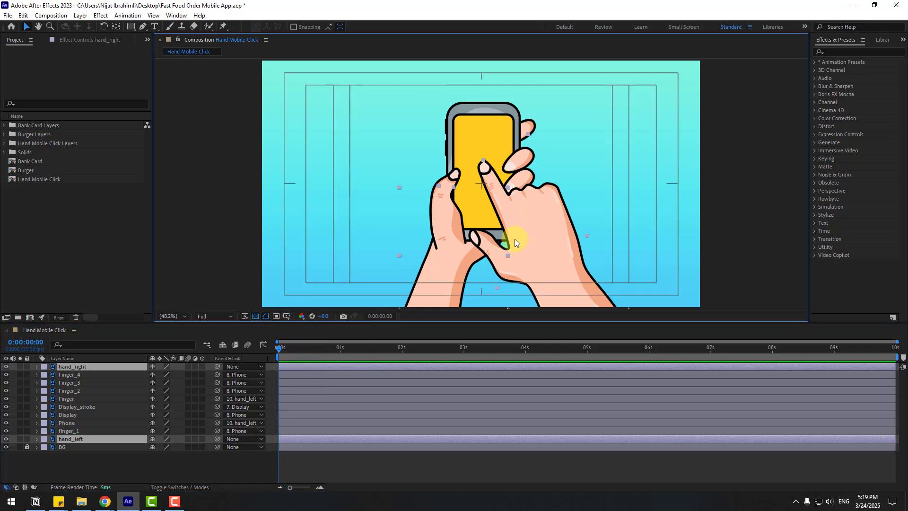
mouse_move(435, 213)
left_mouse_down()
mouse_move(421, 206)
mouse_move(437, 220)
left_mouse_up()
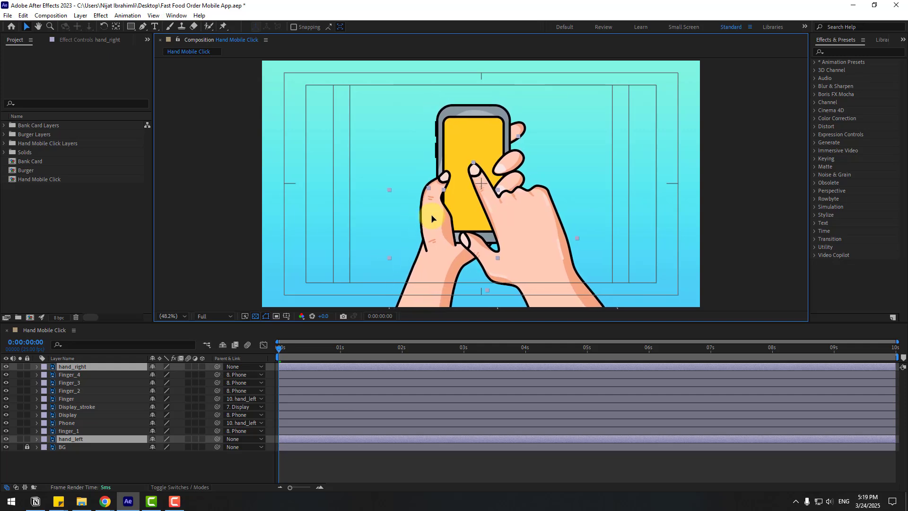
left_click(96, 462)
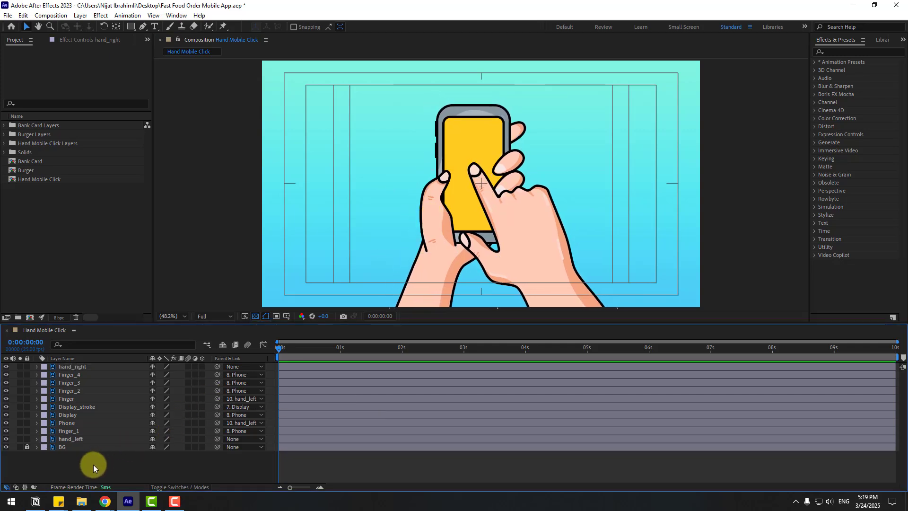
Add a Null Object named 'zoom' and position it over the fingertip on the screen.
right_click(92, 465)
mouse_move(185, 354)
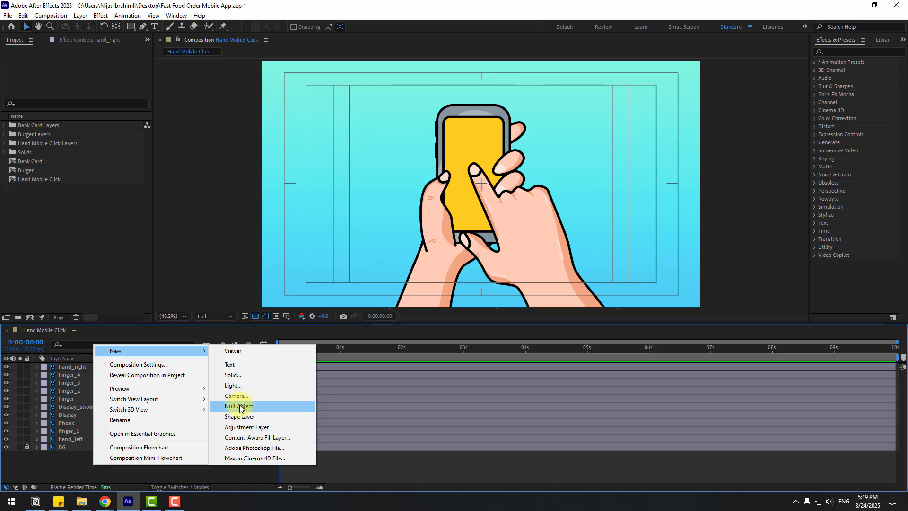
left_click(240, 367)
left_click(75, 367)
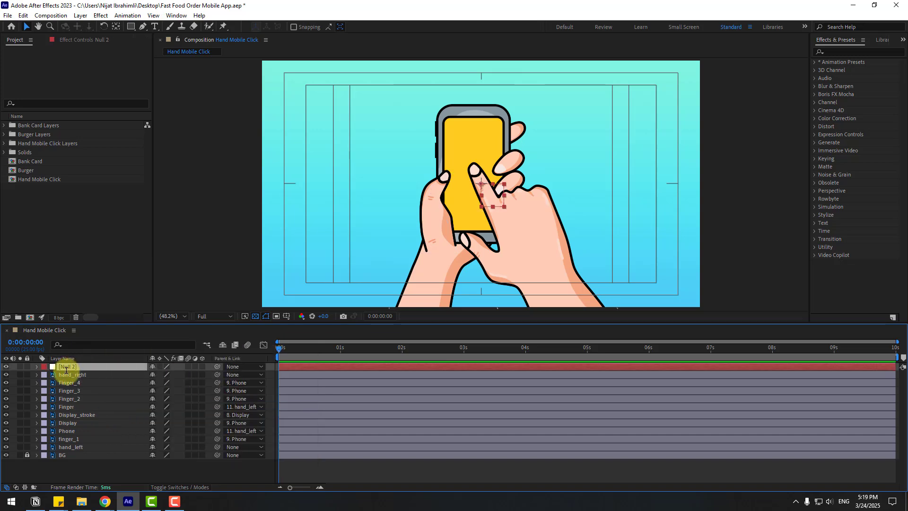
key("Return")
type("zoom")
key("Return")
left_click_drag(488, 198, 473, 180)
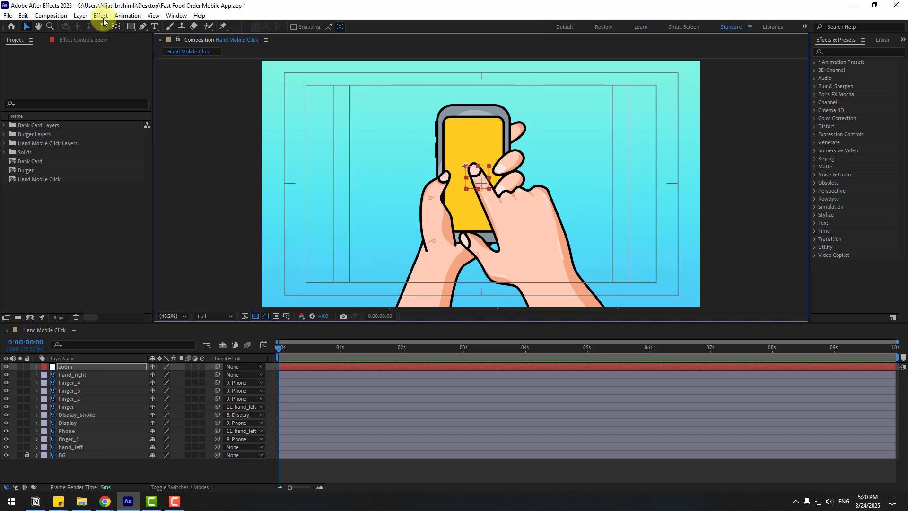
Parent hand_right and hand_left to the zoom null.
left_click(116, 26)
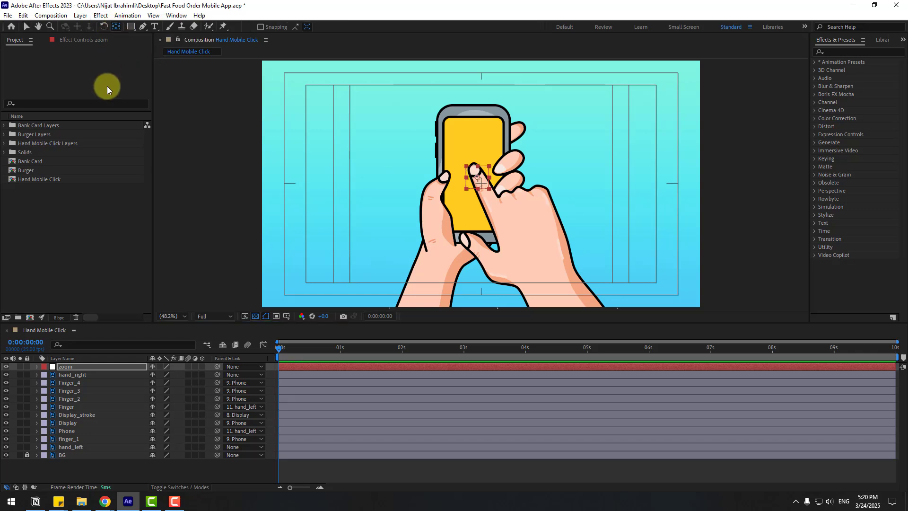
left_click(29, 28)
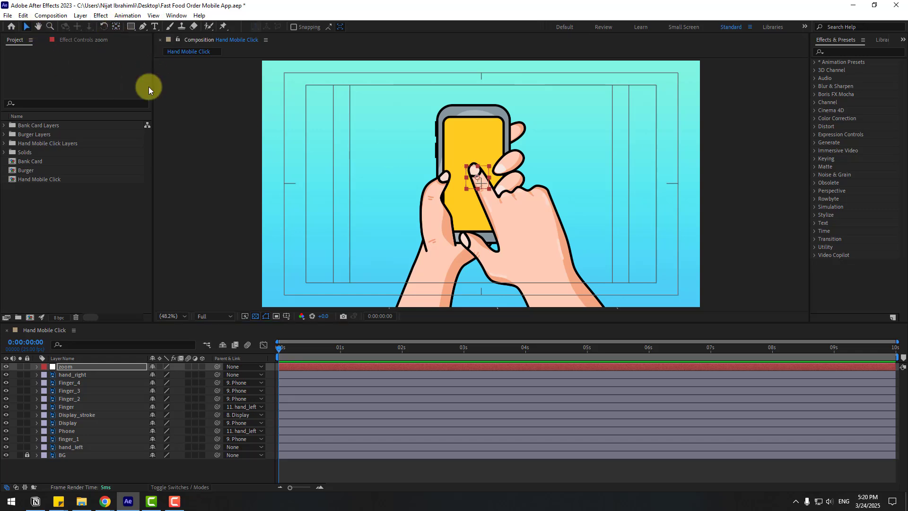
left_click(82, 376)
left_click(78, 448, "ctrl")
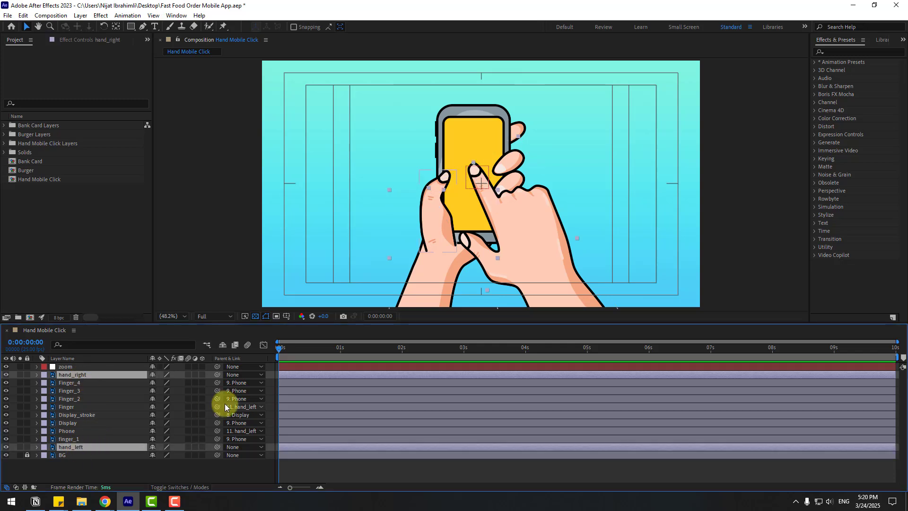
left_click_drag(216, 374, 80, 367)
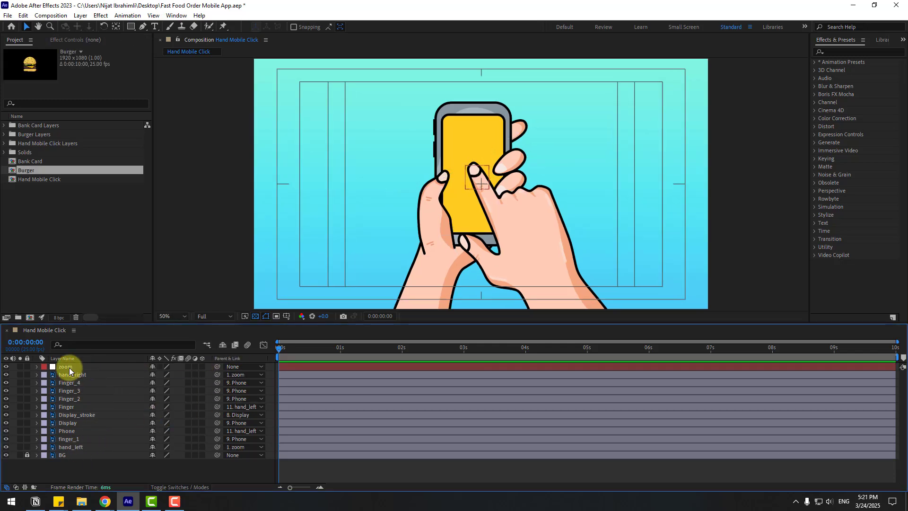
Set Position and Scale keyframes on the zoom null at 2 seconds.
left_click(68, 365)
left_click_drag(317, 349, 402, 351)
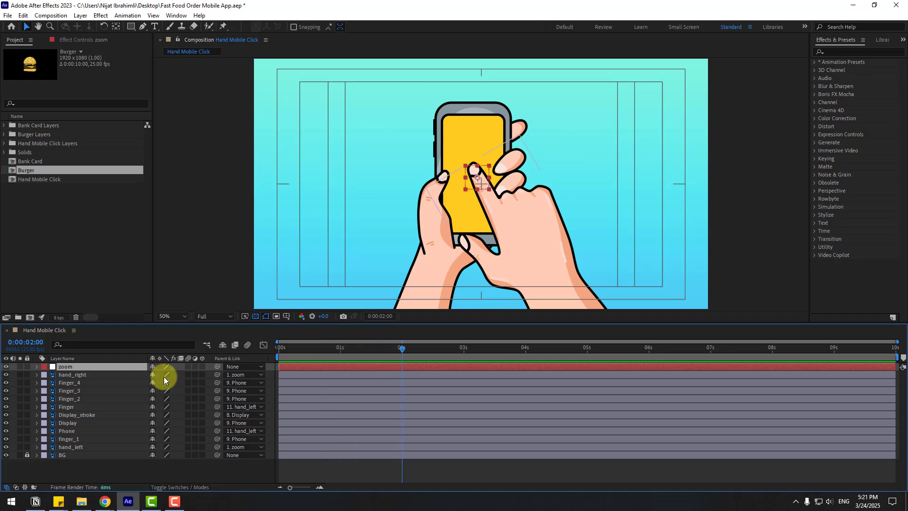
key("p")
key("shift+s")
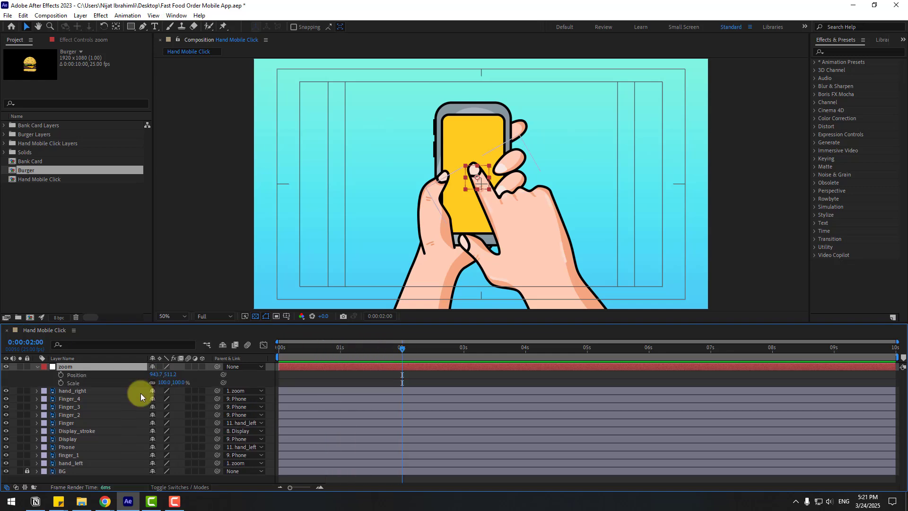
left_click(60, 374)
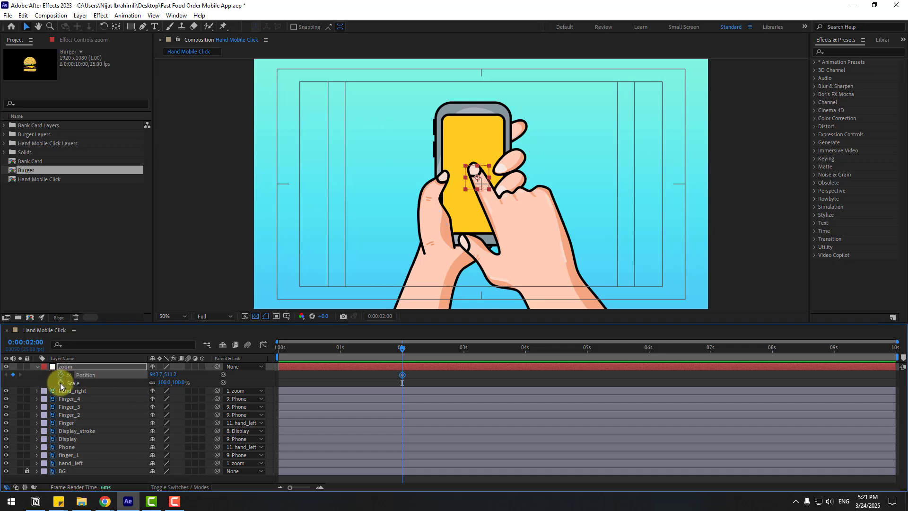
left_click(60, 383)
At 0 seconds scale zoom to 761%, hiding hand_right, and apply Easy Ease to the keyframes.
left_click_drag(379, 353, 273, 361)
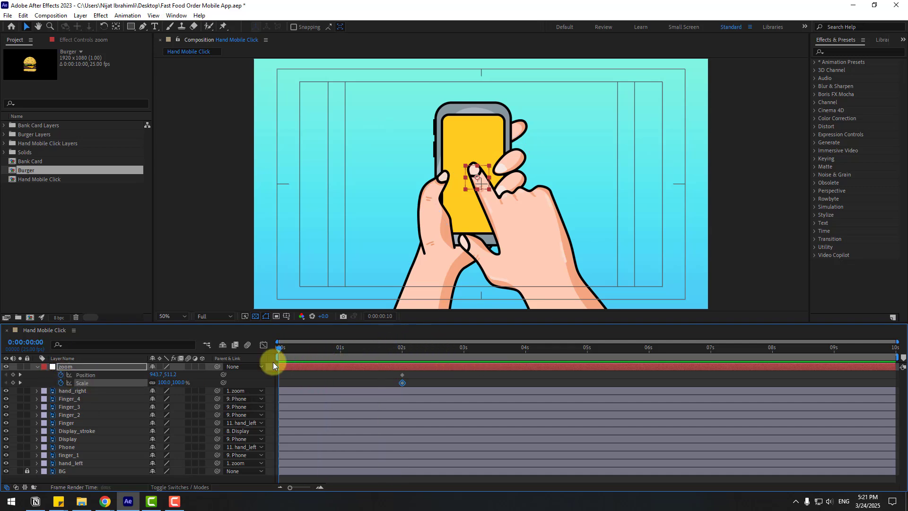
left_click_drag(166, 382, 325, 349)
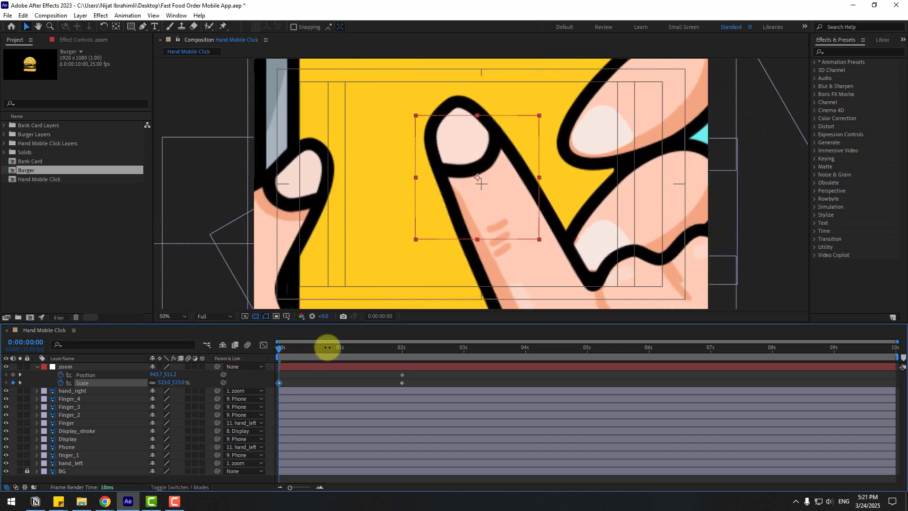
left_click(73, 391)
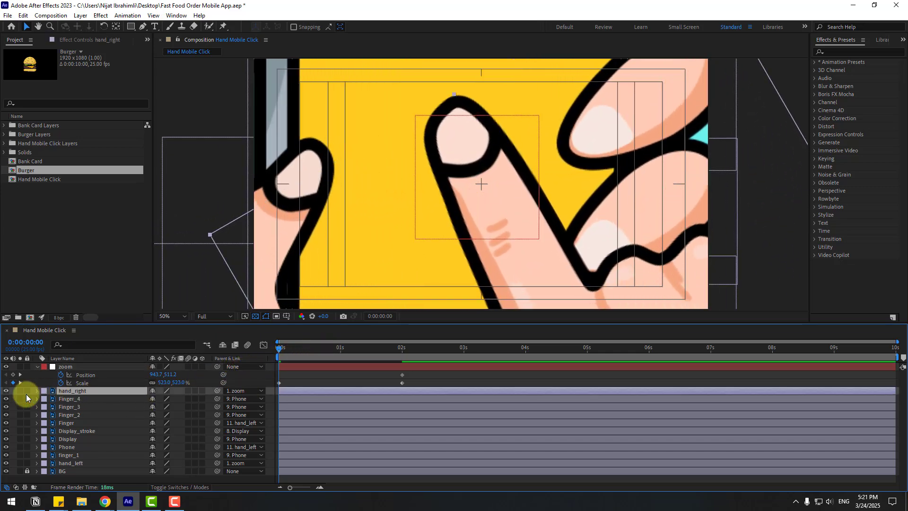
left_click(6, 391)
left_click_drag(174, 382, 268, 382)
right_click(279, 383)
mouse_move(287, 379)
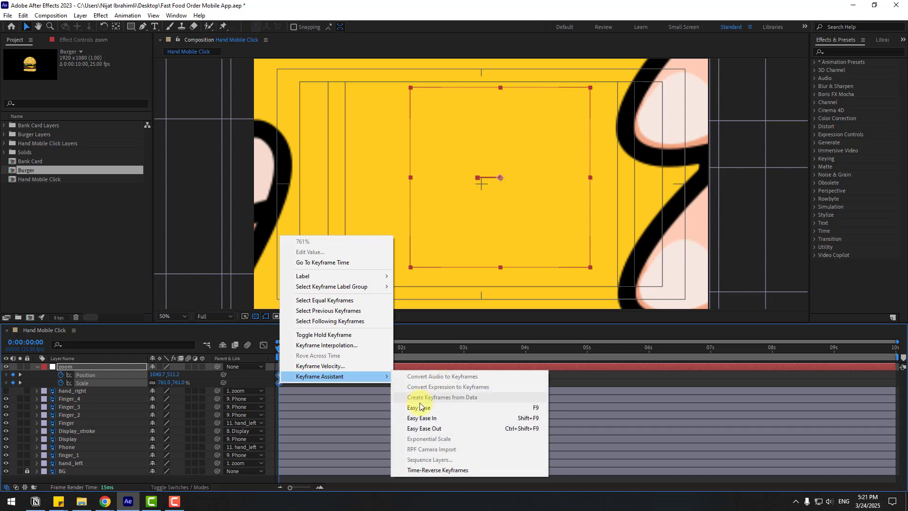
left_click(489, 403)
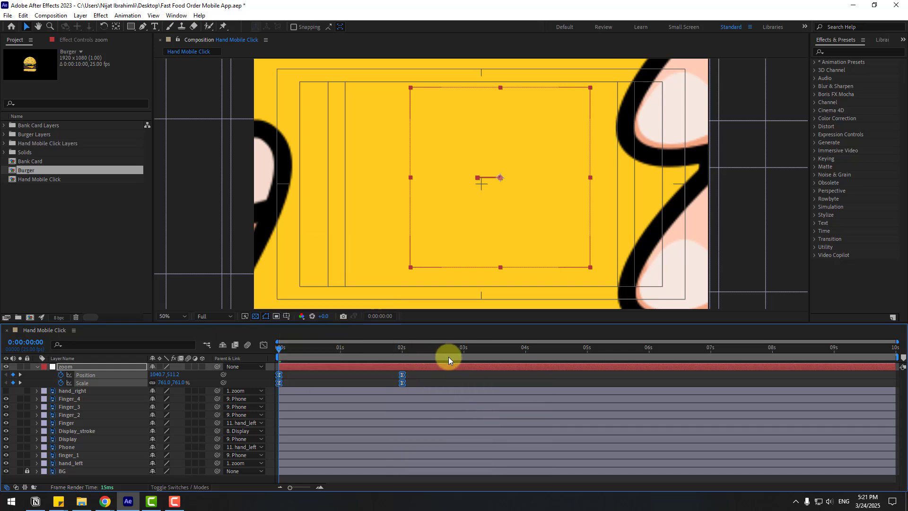
In the Graph Editor, lengthen the start keyframe's outgoing and end keyframe's incoming ease.
key("space")
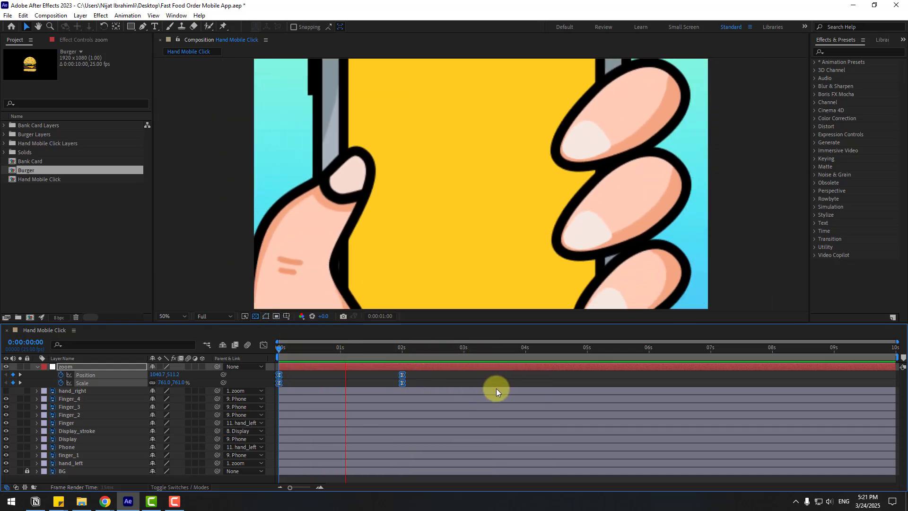
left_click(264, 345)
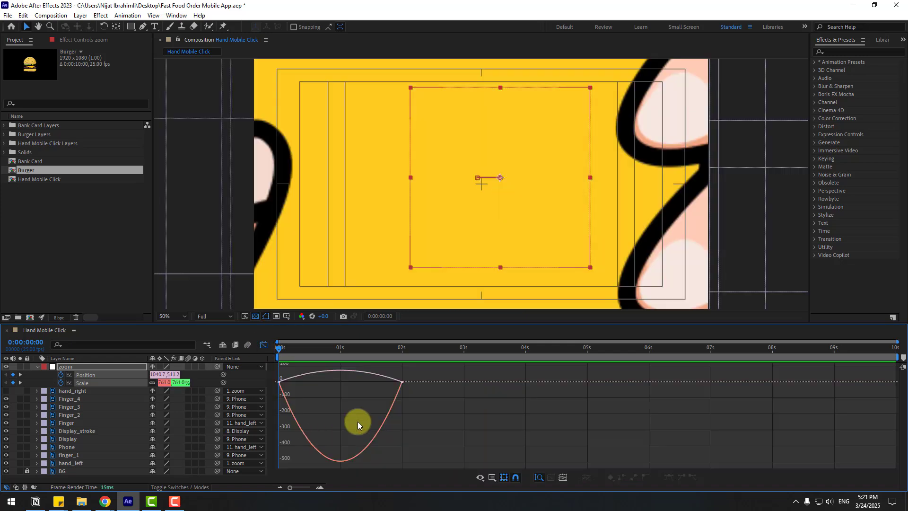
left_click(283, 379)
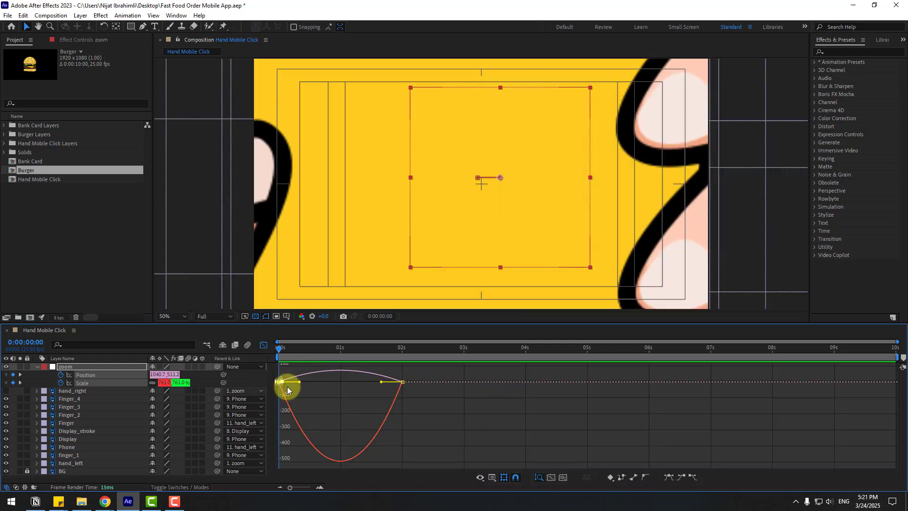
left_click_drag(297, 382, 313, 383)
left_click(403, 382)
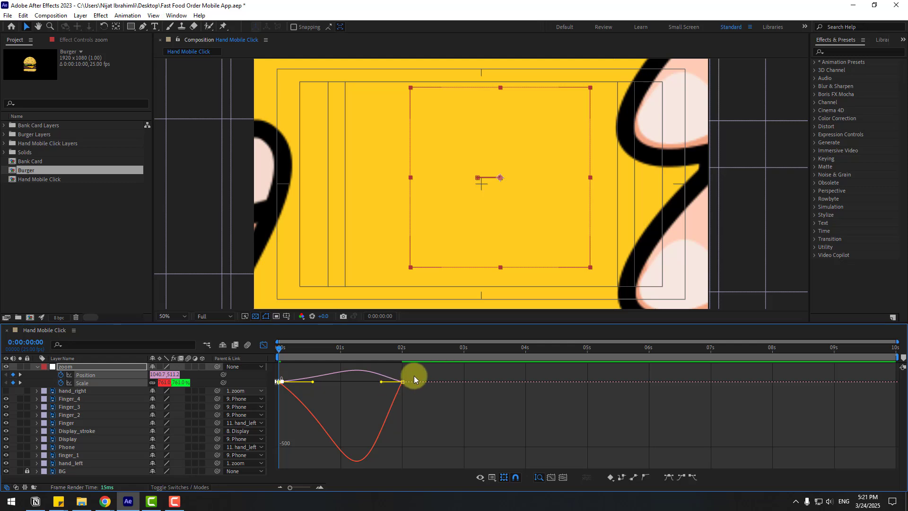
left_click_drag(383, 382, 364, 382)
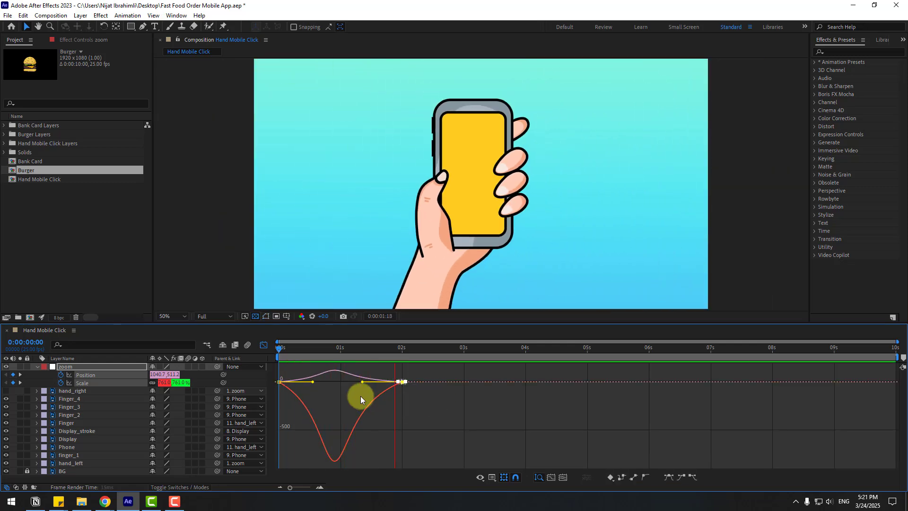
key("space")
Move the end keyframes earlier in time and preview the zoom-out.
left_click(264, 347)
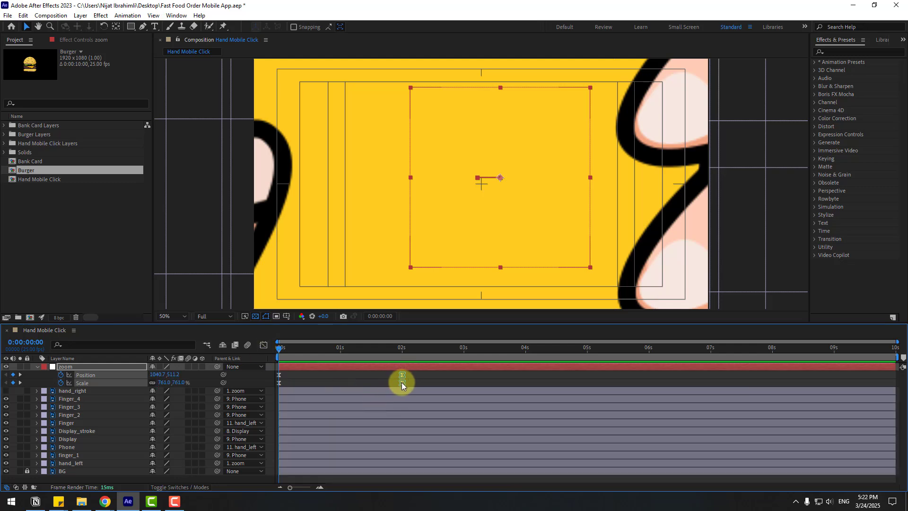
left_click_drag(402, 382, 356, 387)
key("space")
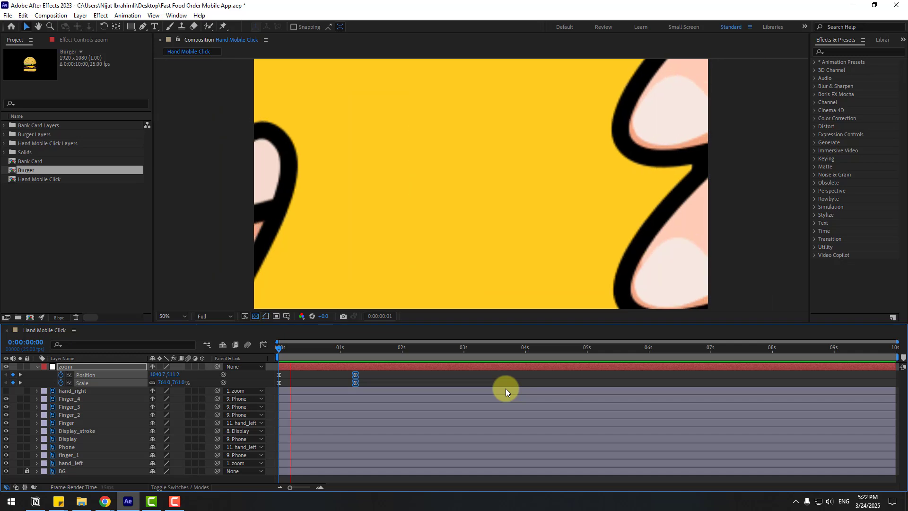
key("space")
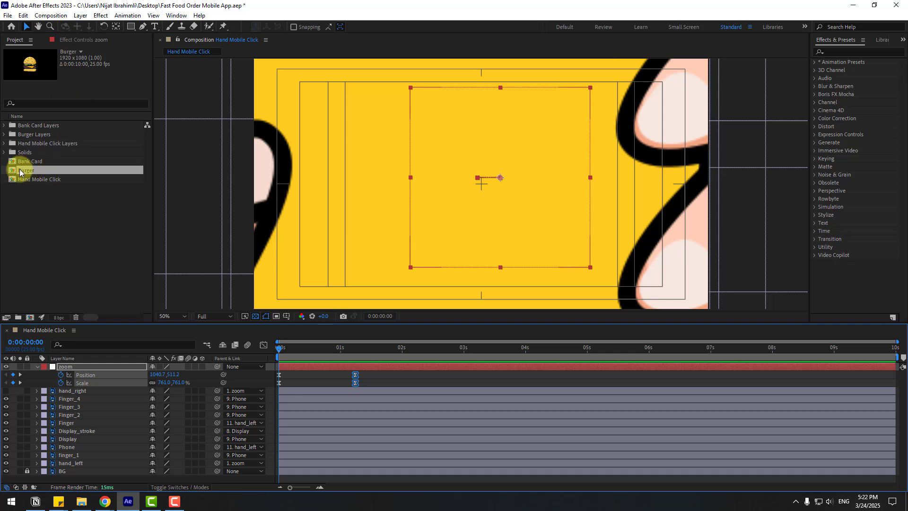
Add the Burger comp to the timeline at 120% scale and open it for editing.
left_click_drag(25, 172, 86, 365)
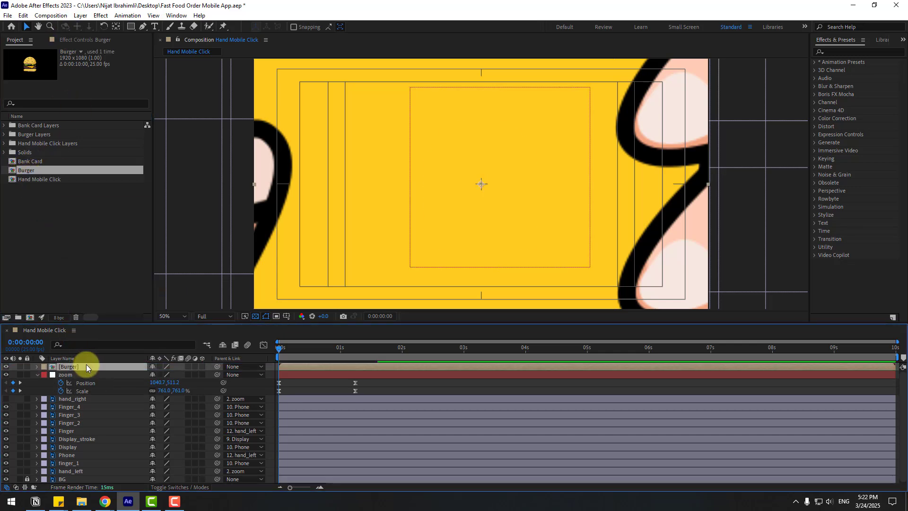
key("s")
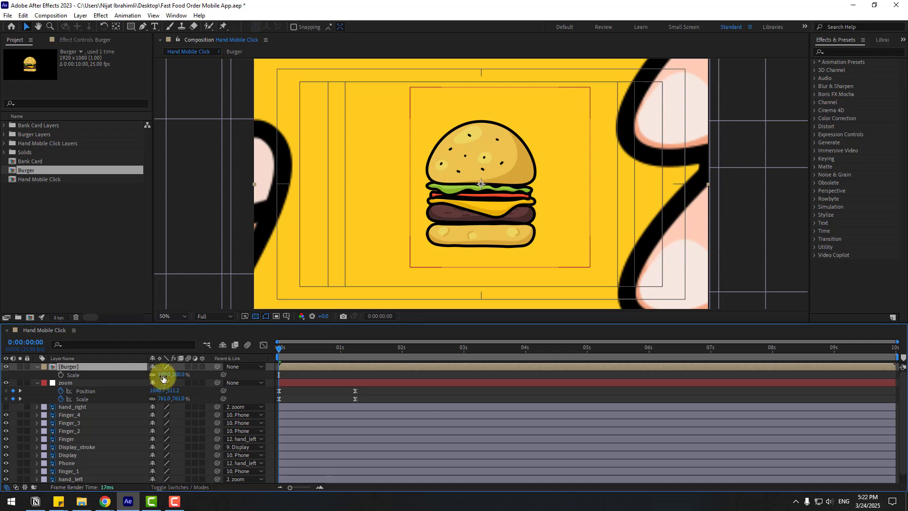
left_click_drag(163, 375, 248, 353)
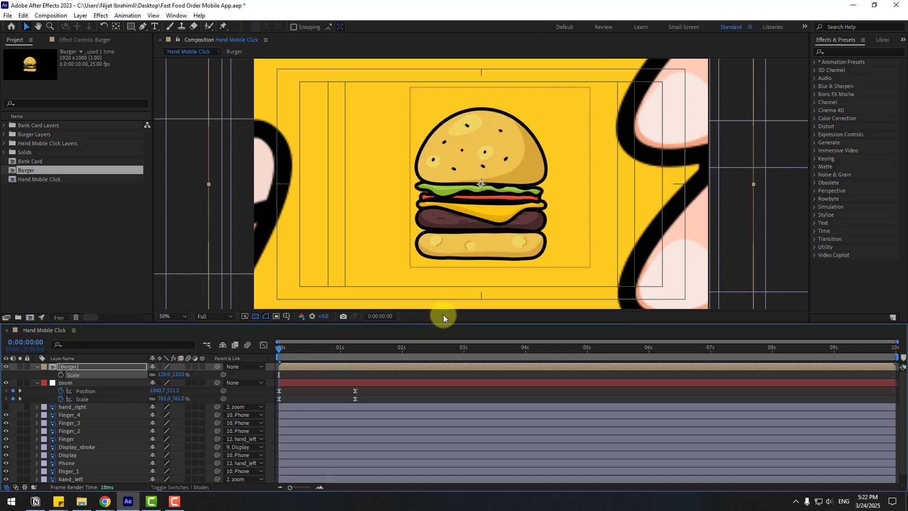
double_click(67, 367)
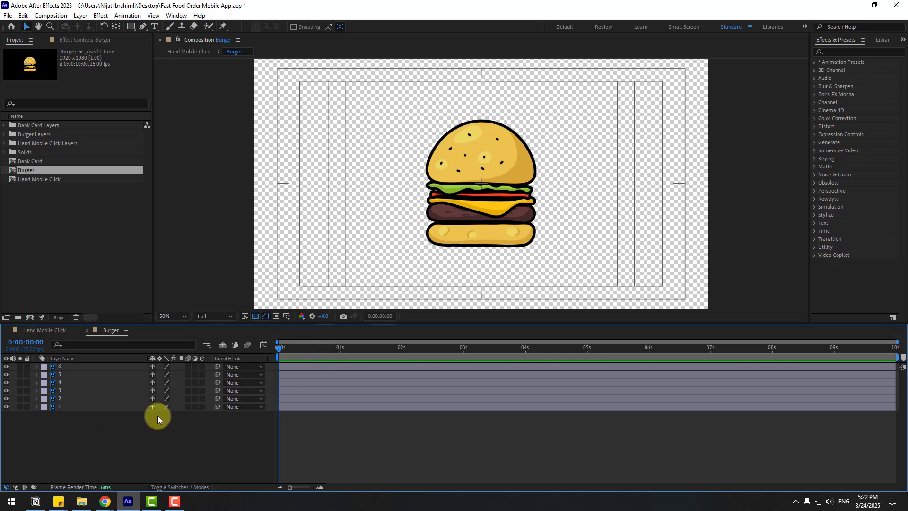
Keyframe the bottom bun at the top of frame at 0f and at Y 757 at 10f.
left_click(87, 407)
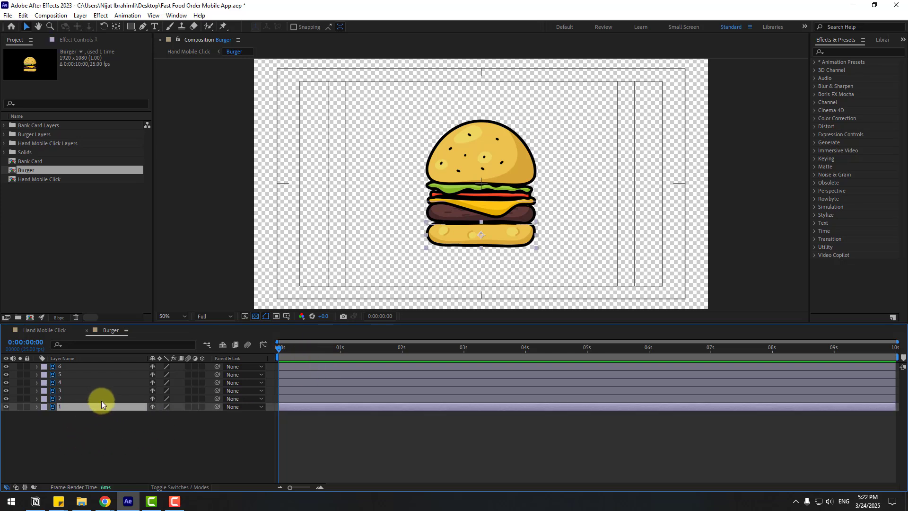
key("p")
left_click_drag(170, 415, 71, 416)
key("Return")
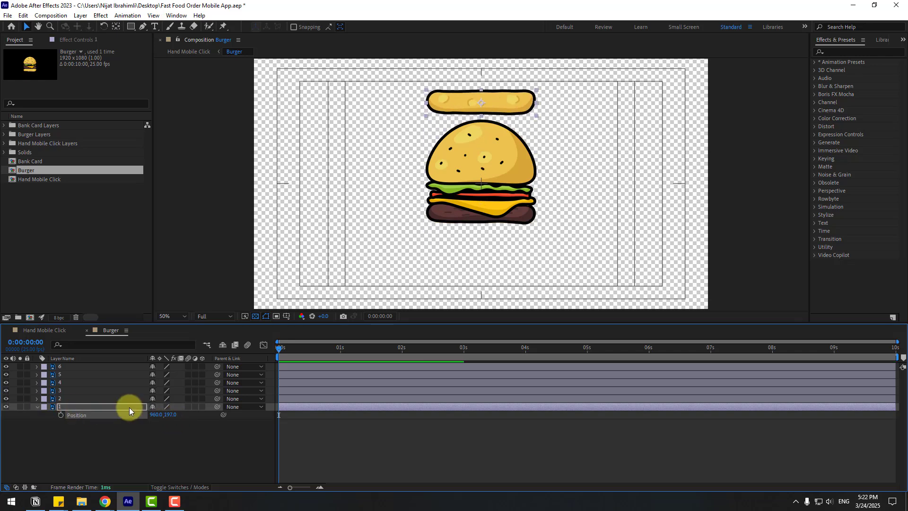
left_click(61, 416)
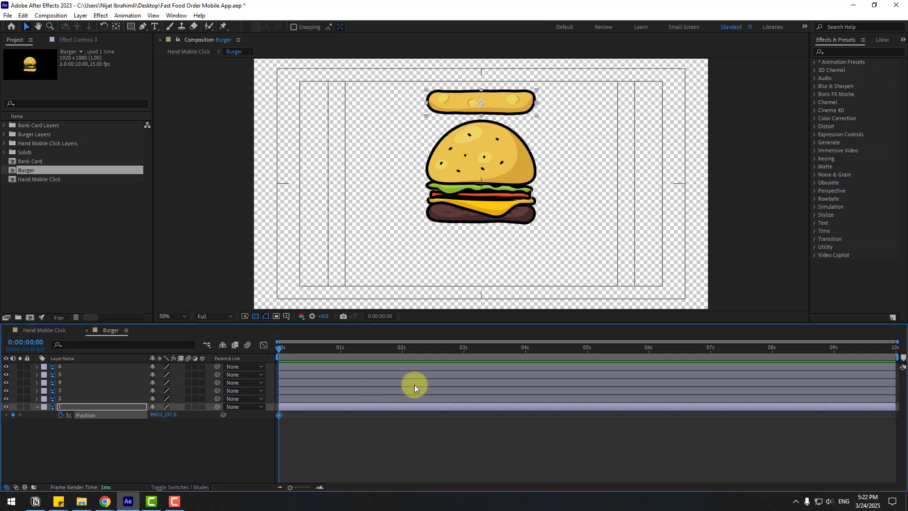
key("shift+Page_Down")
key("Down")
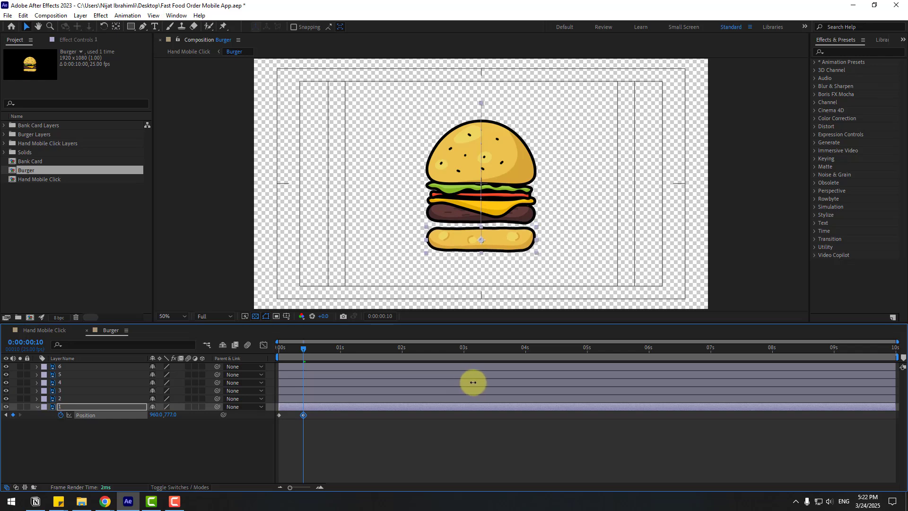
key("Up")
scroll(542, 188, "up", 3)
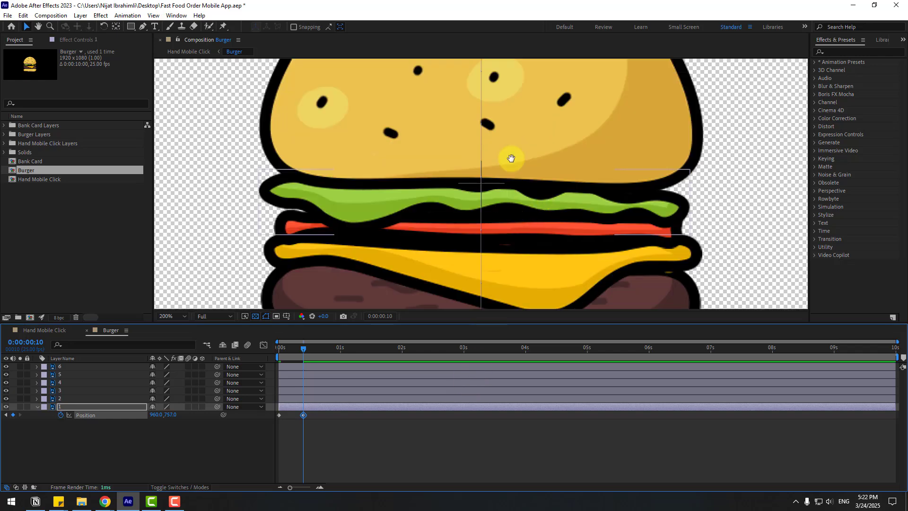
scroll(509, 156, "down", 2)
scroll(524, 143, "down", 1)
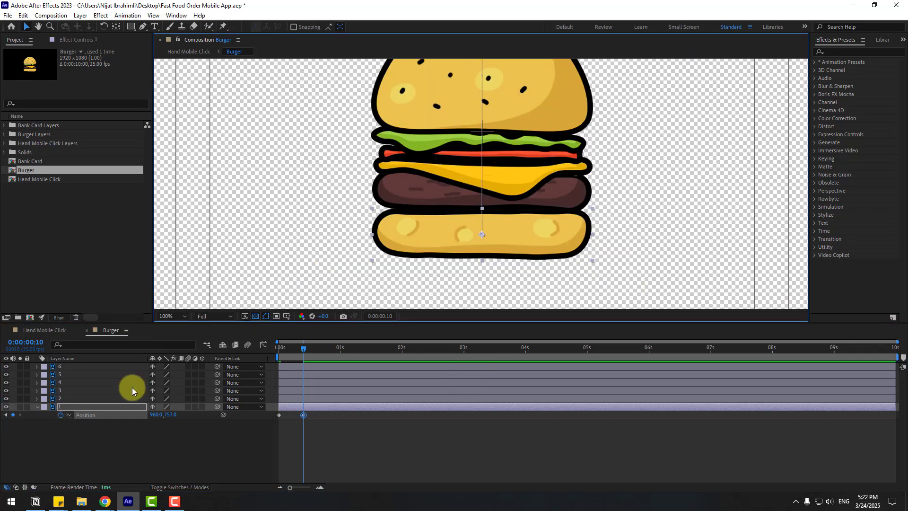
Solo layer 1 and add bounce keyframes: Y 745 at 13f, back to 757 at 16f.
left_click(20, 406)
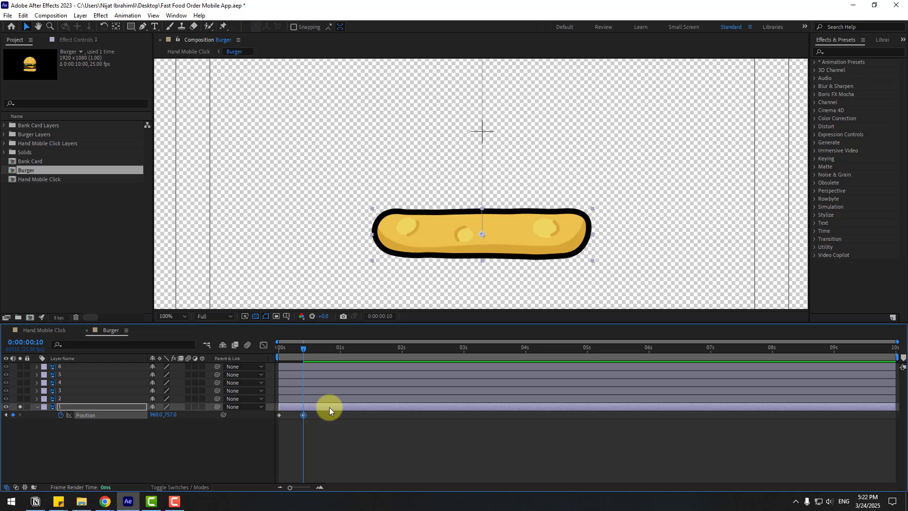
key("Page_Down")
key("Page_Down")
key("Page_Down")
left_click_drag(166, 413, 166, 414)
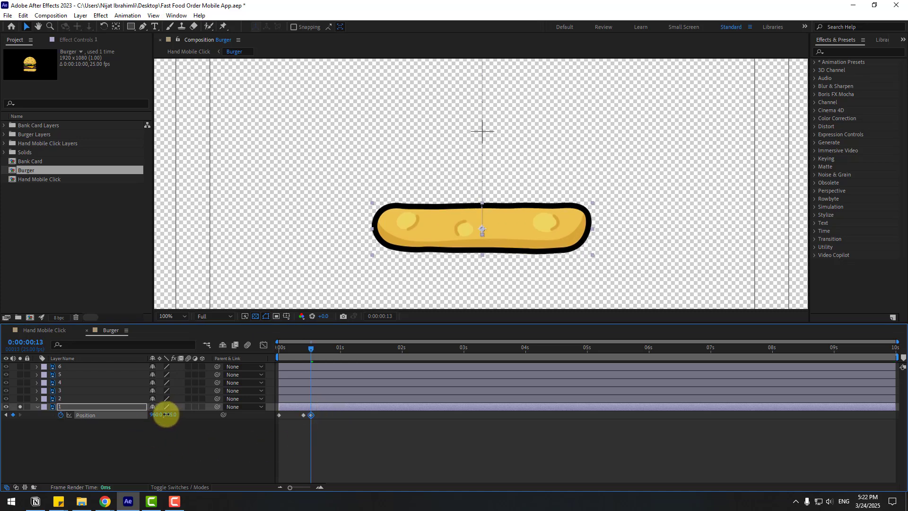
key("Page_Down")
key("Page_Down")
key("Page_Down")
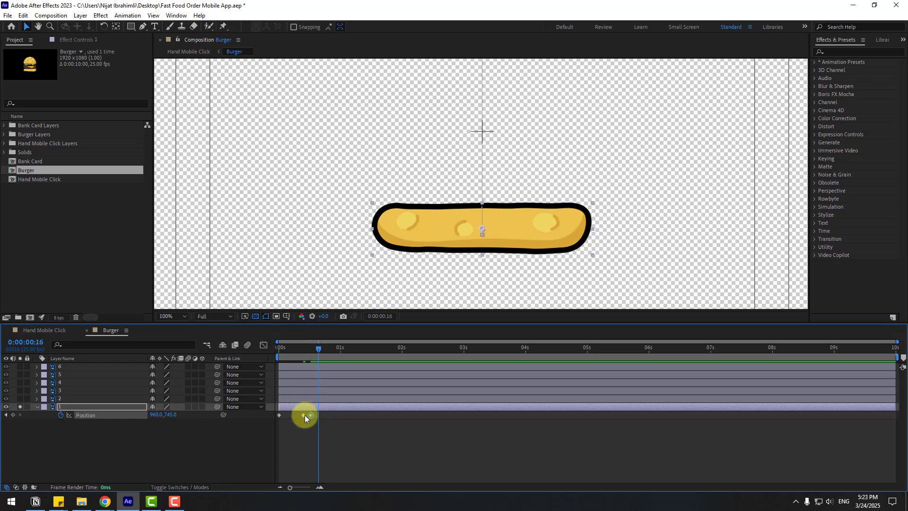
key("ctrl+v")
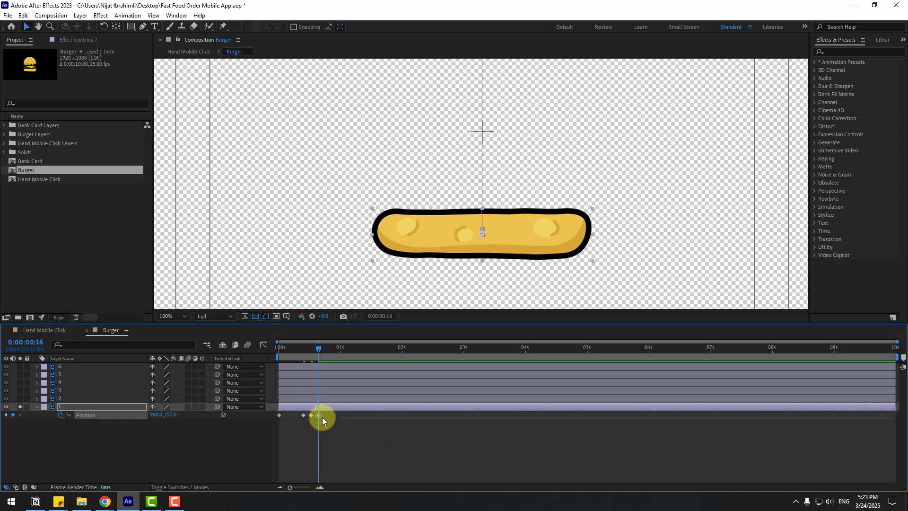
left_click_drag(324, 421, 276, 416)
Apply Easy Ease to the bottom bun's Position keyframes and preview the drop.
right_click(278, 415)
mouse_move(340, 408)
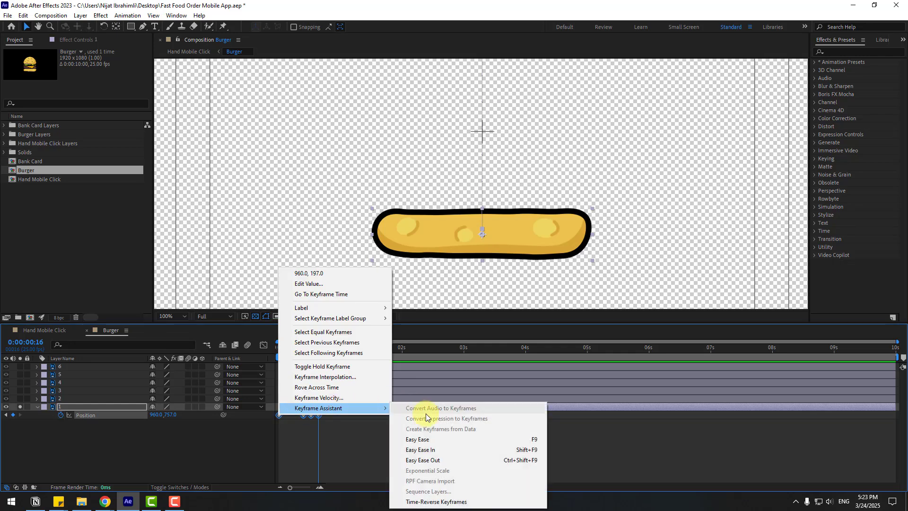
left_click(426, 440)
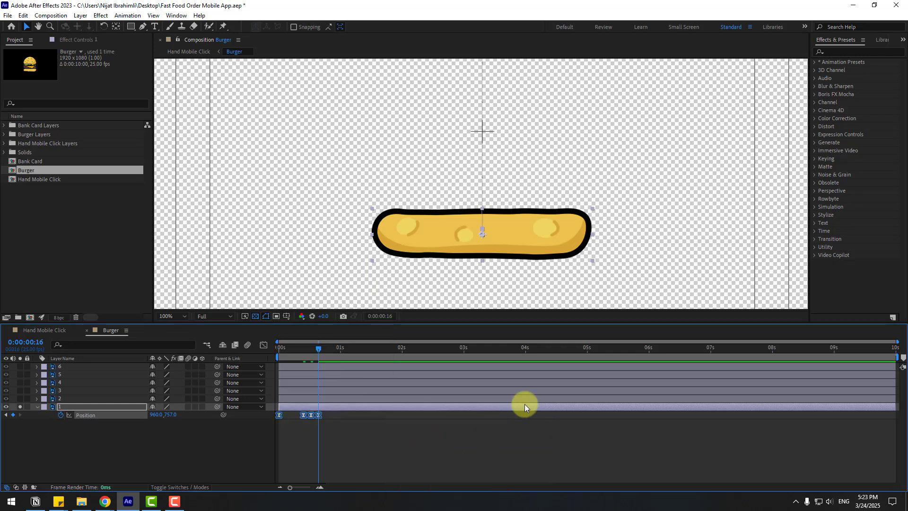
key("space")
scroll(550, 244, "down", 6)
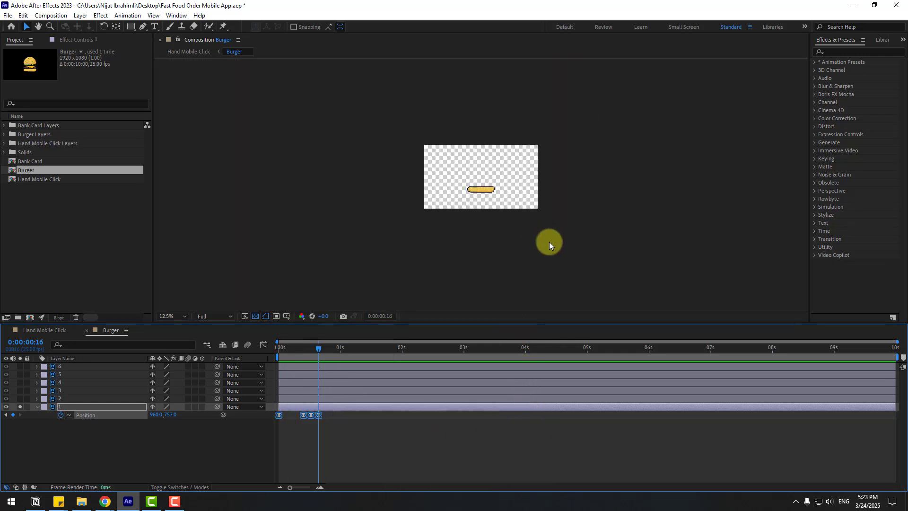
scroll(554, 245, "up", 2)
scroll(558, 249, "up", 2)
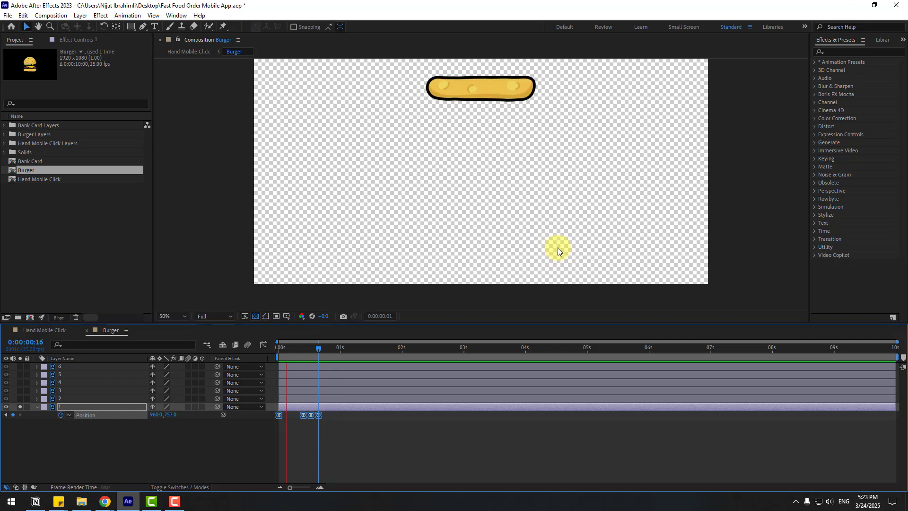
scroll(560, 247, "down", 2)
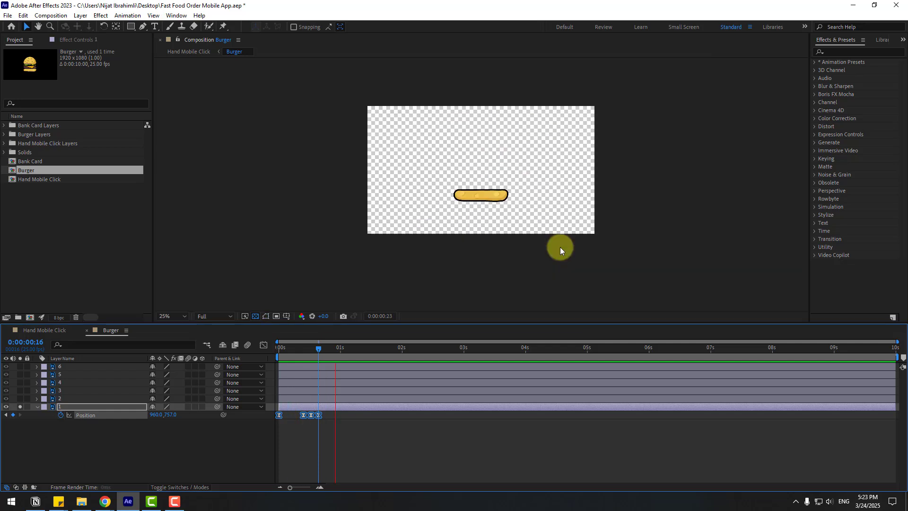
key("space")
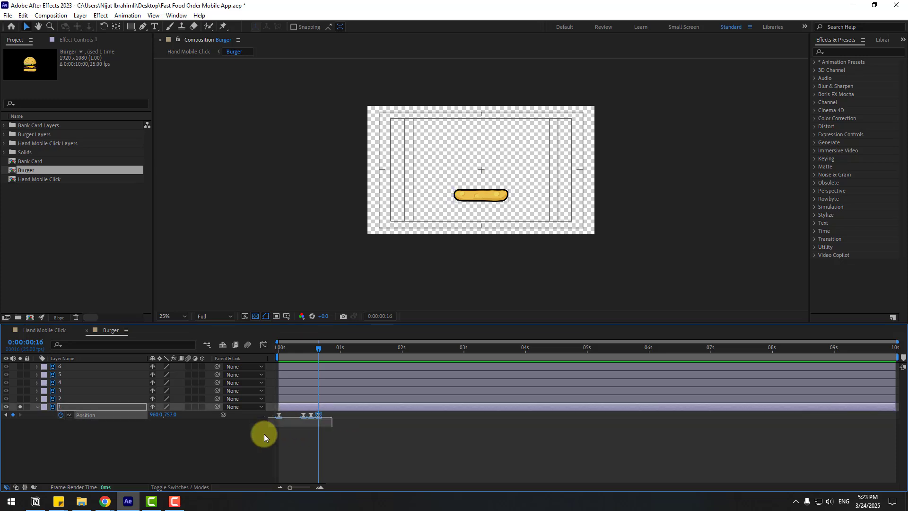
In the speed graph, set the first keyframe's influence to 97.70% and extend the second's incoming influence.
left_click(263, 345)
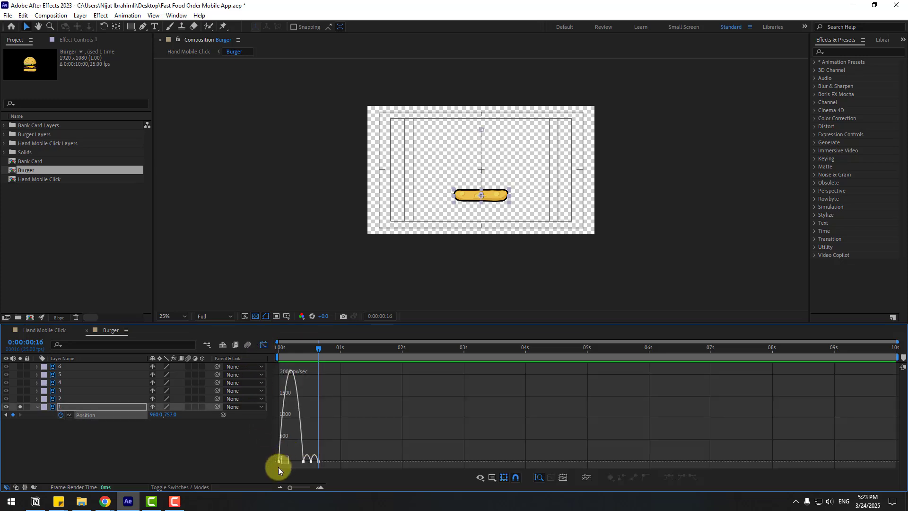
left_click_drag(278, 466, 295, 456)
scroll(346, 433, "up", 4)
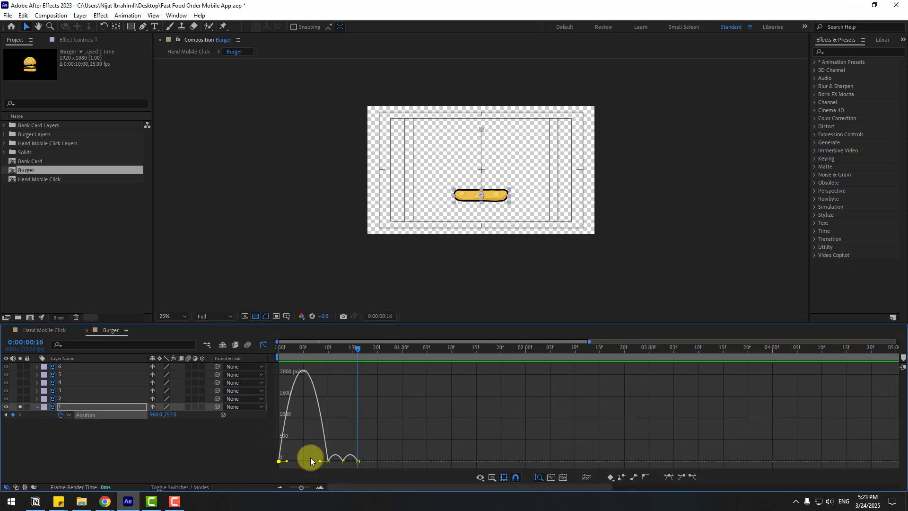
left_click_drag(286, 461, 303, 461)
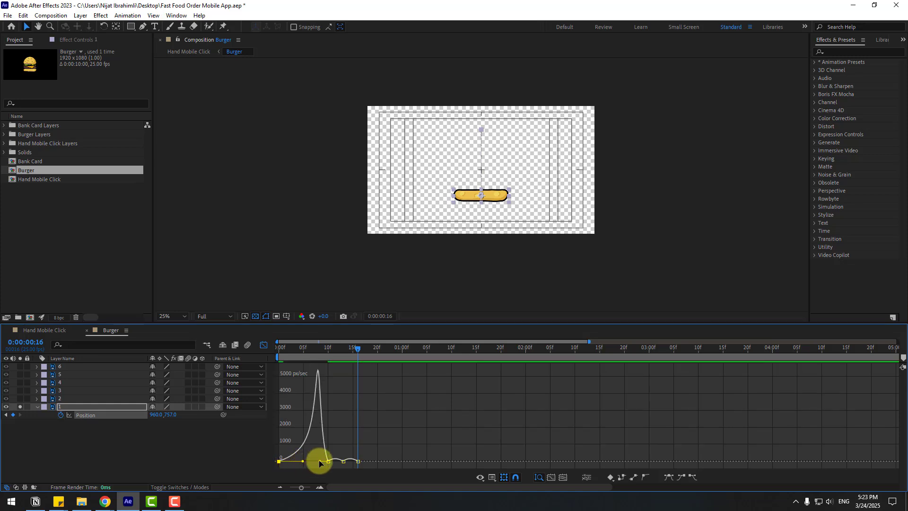
left_click_drag(319, 463, 326, 461)
key("space")
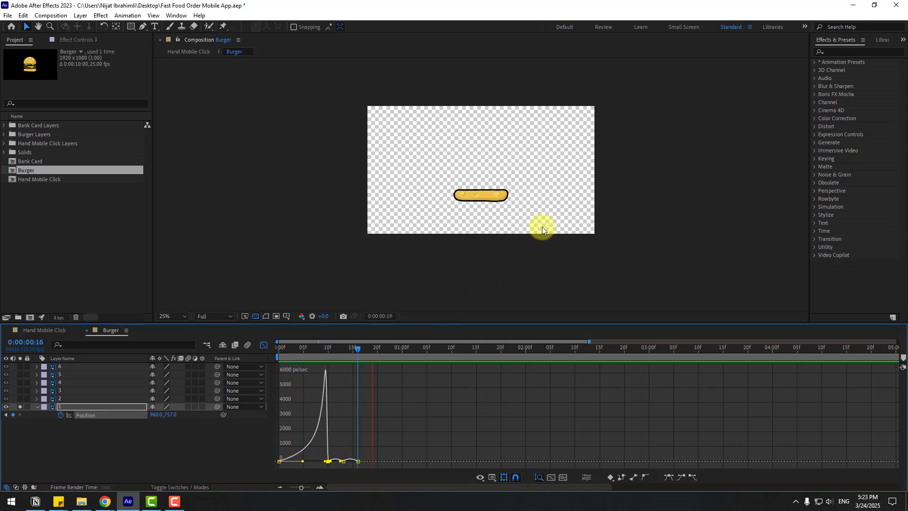
left_click(173, 316)
left_click(178, 334)
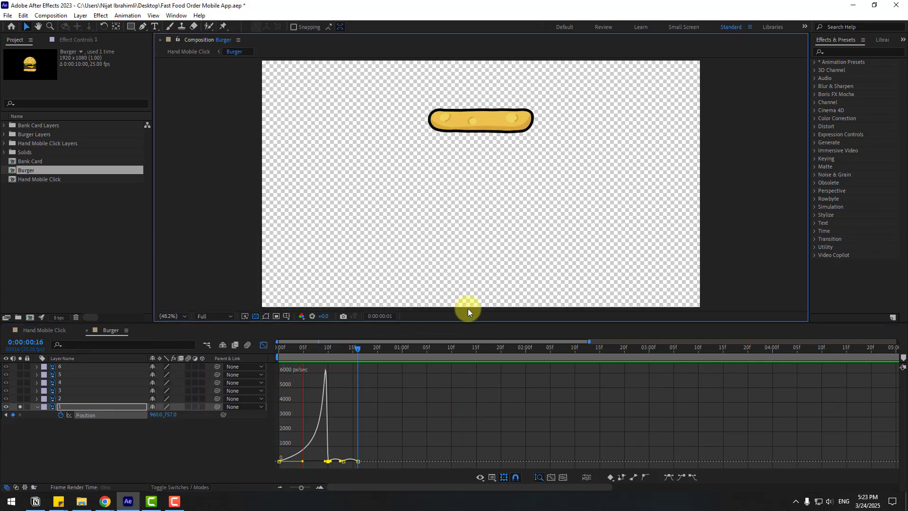
key("'")
left_click(263, 345)
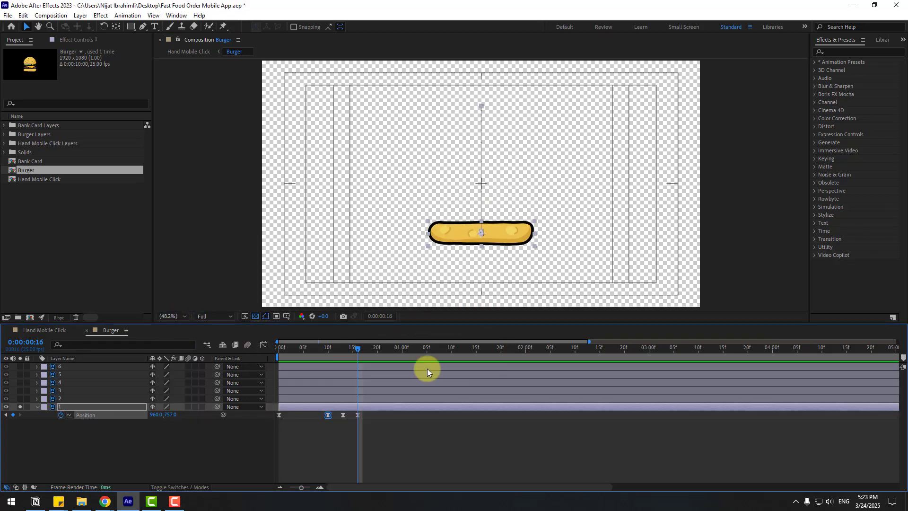
Shift the bottom bun's Position keyframes later so its drop starts later.
left_click_drag(364, 411, 305, 417)
left_click_drag(321, 351, 279, 350)
left_click(115, 427)
Keyframe the bun's Scale at 0% on frame 0 and 100% at frame 5.
left_click(67, 408)
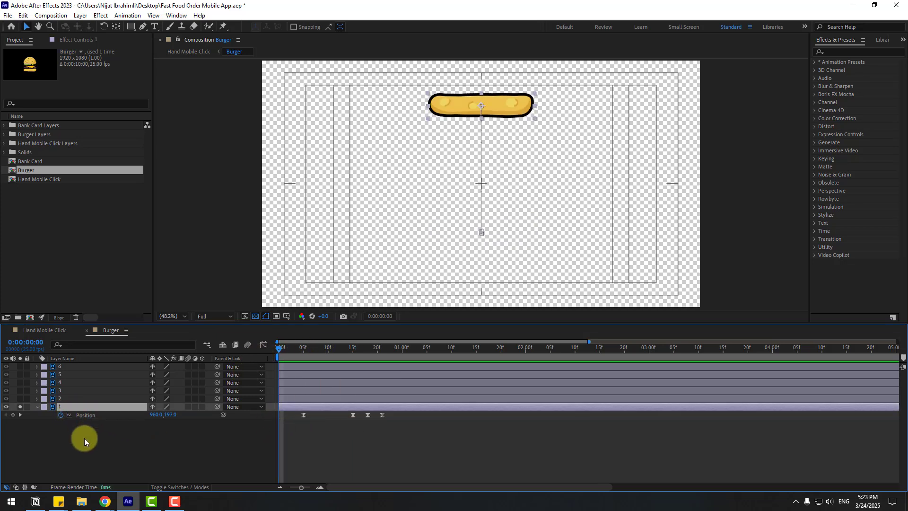
key("shift+s")
left_click(61, 423)
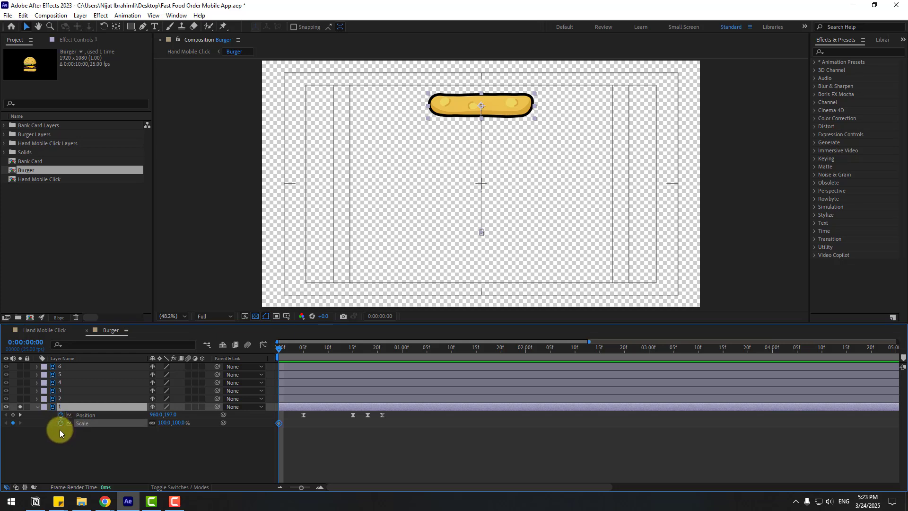
key("Return")
left_click_drag(280, 347, 303, 348)
left_click(161, 423)
type("100")
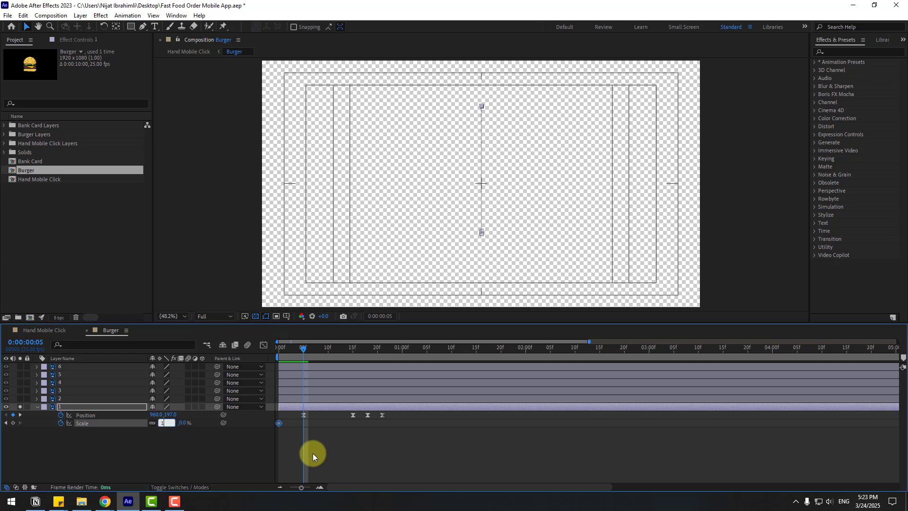
key("Return")
Apply Easy Ease to both Scale keyframes and preview the pop-in from the start.
left_click(279, 423, "shift")
right_click(279, 423)
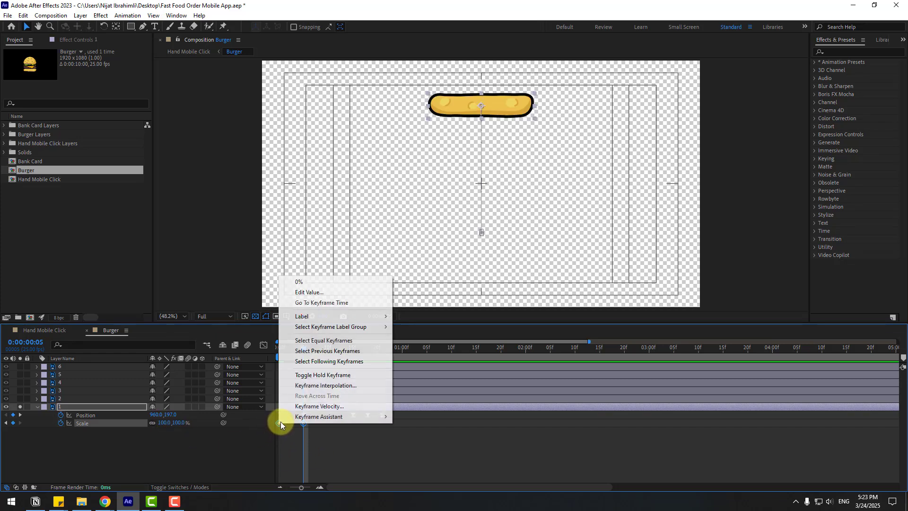
mouse_move(308, 415)
left_click(473, 354)
key("space")
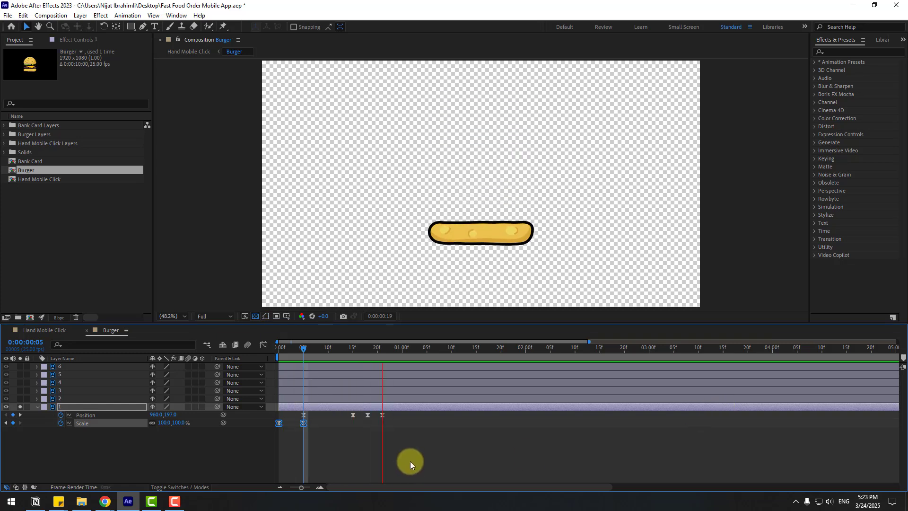
key("space")
key("space")
key("space")
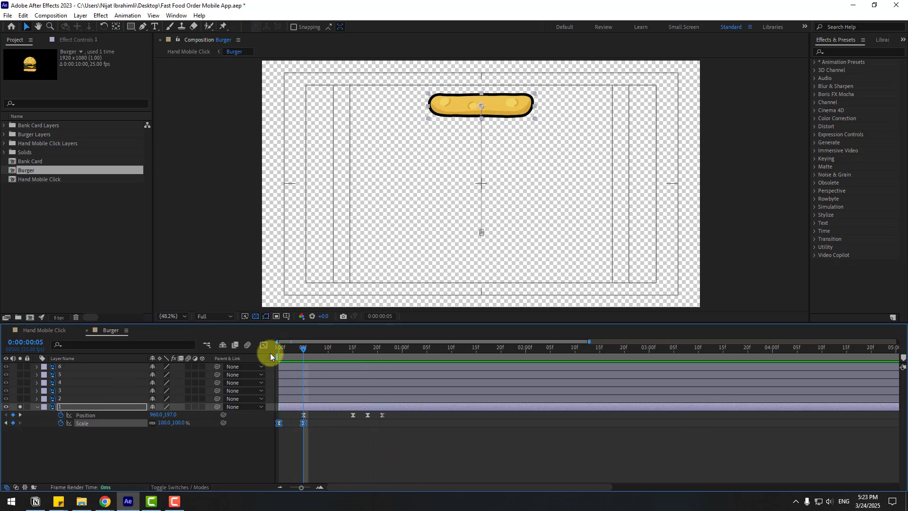
key("Home")
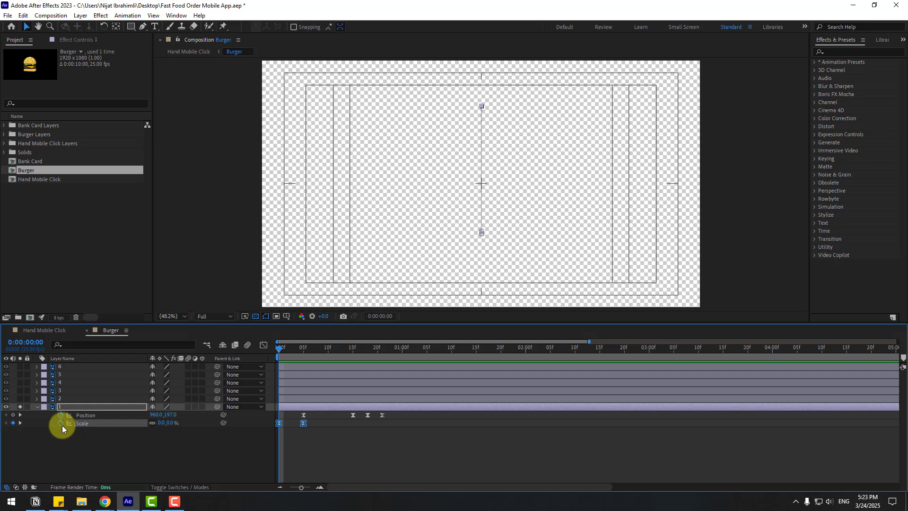
Keyframe the bun's Rotation at -10° on frame 0 and +5° at frame 5.
key("shift+r")
left_click(61, 431)
left_click(162, 431)
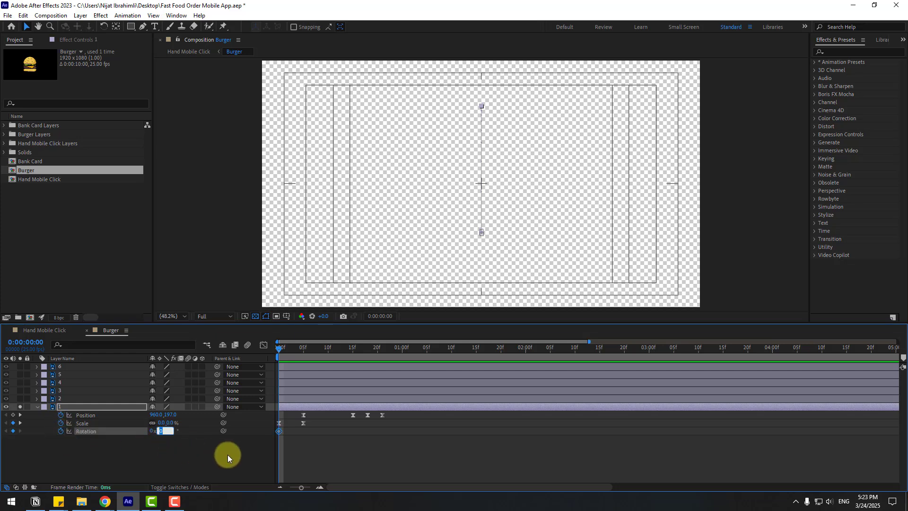
type("-10")
key("Return")
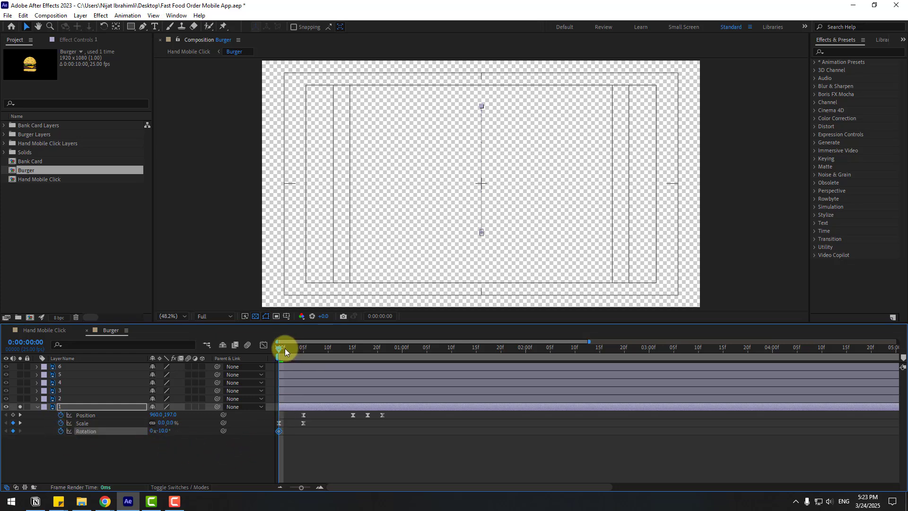
left_click_drag(285, 348, 303, 348)
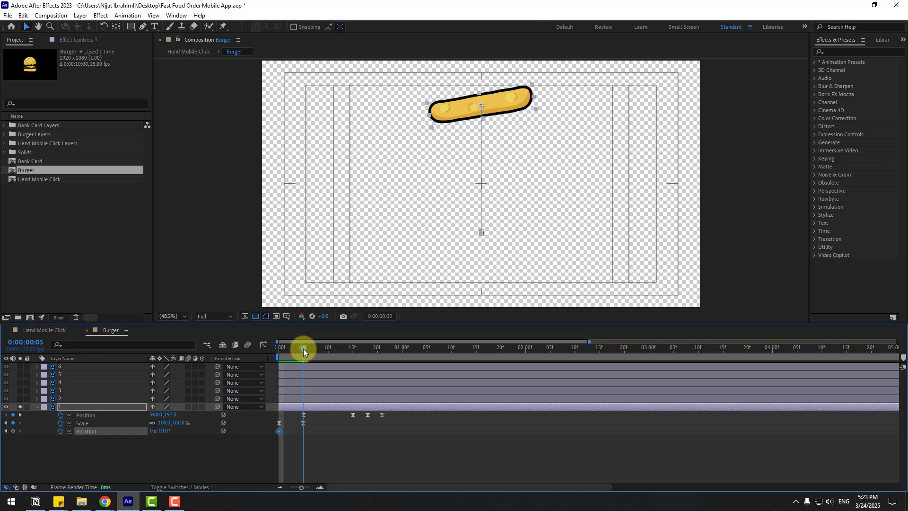
left_click(163, 431)
type("5")
key("Return")
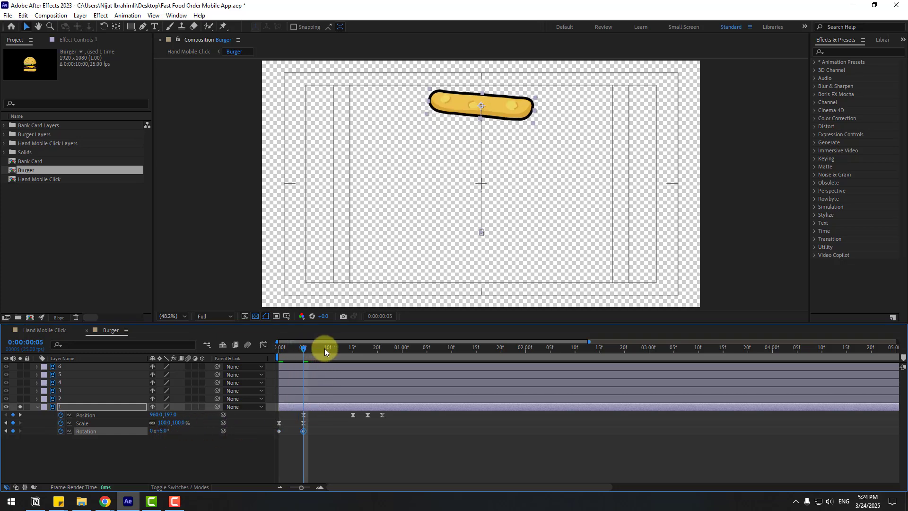
Add Rotation keyframes of -2.5° at frame 15, +1° at frame 18 and 0° at frame 21.
left_click_drag(325, 348, 351, 352)
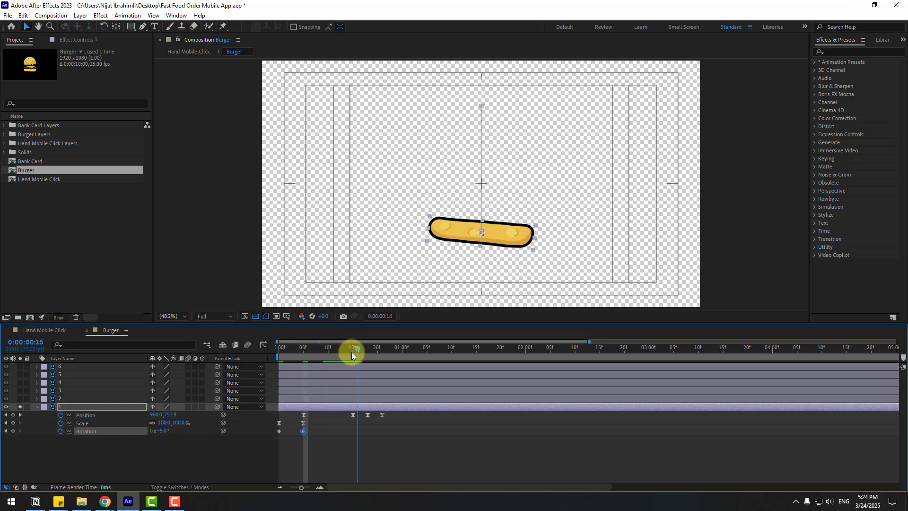
left_click(163, 430)
type("-2.5")
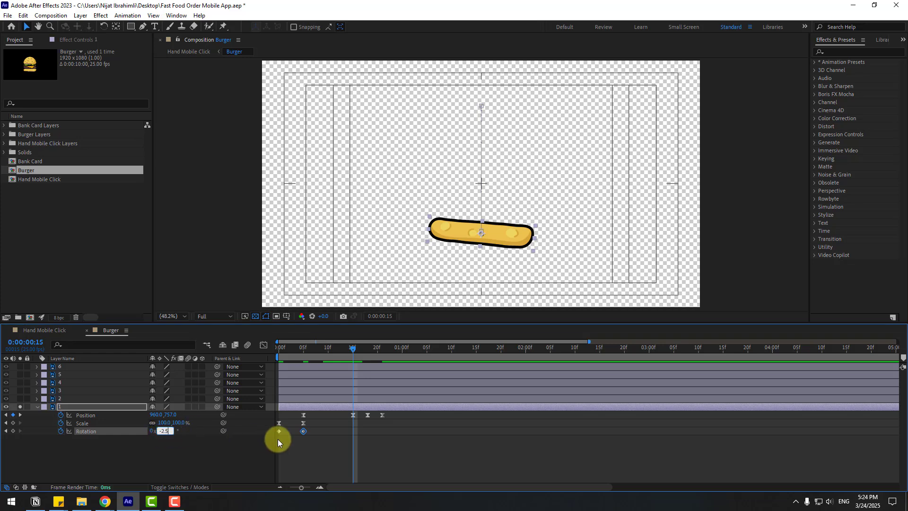
key("Return")
left_click(367, 349)
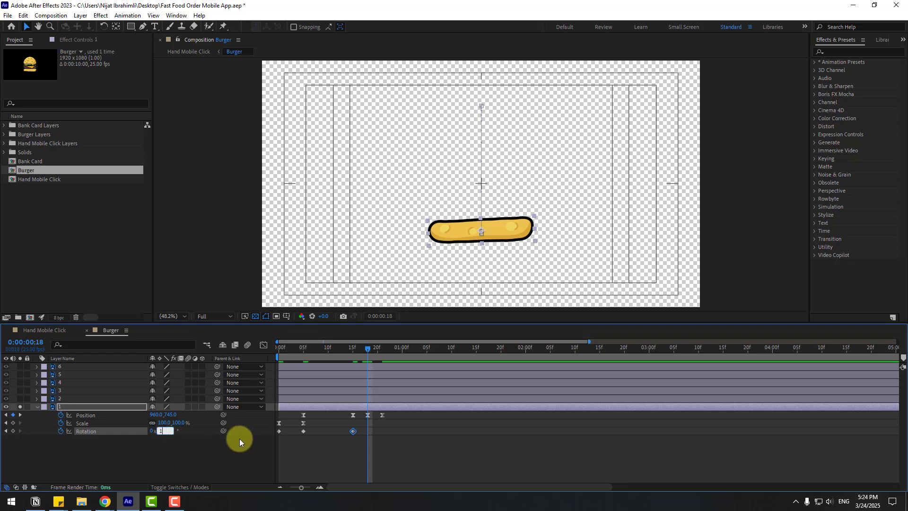
type("1")
key("Return")
left_click(378, 350)
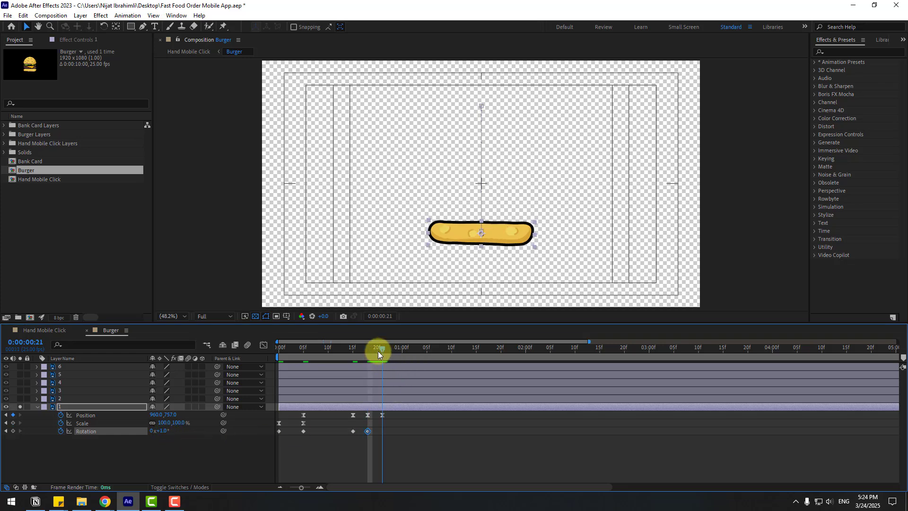
left_click(159, 431)
type("0")
key("Return")
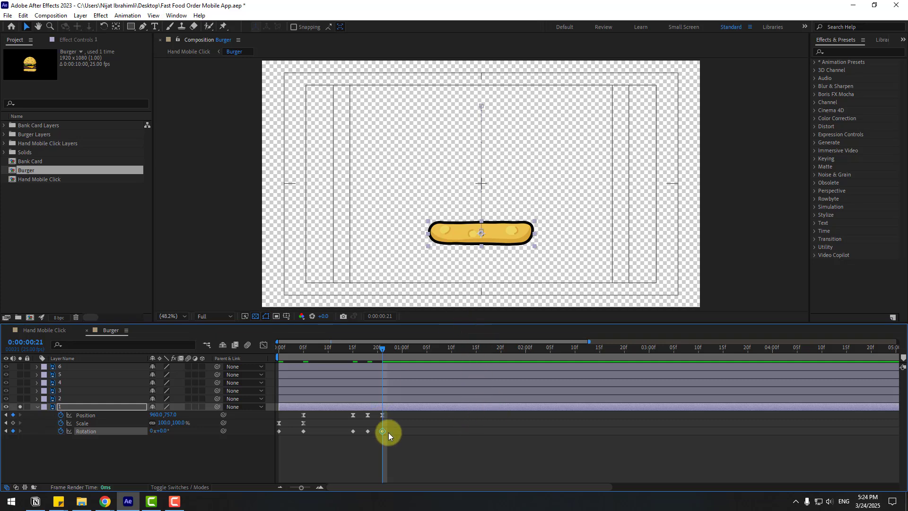
Apply Easy Ease to all rotation keyframes, preview the wobble, then select the bun's keyframes.
left_click_drag(389, 432, 276, 435)
right_click(278, 431)
mouse_move(286, 427)
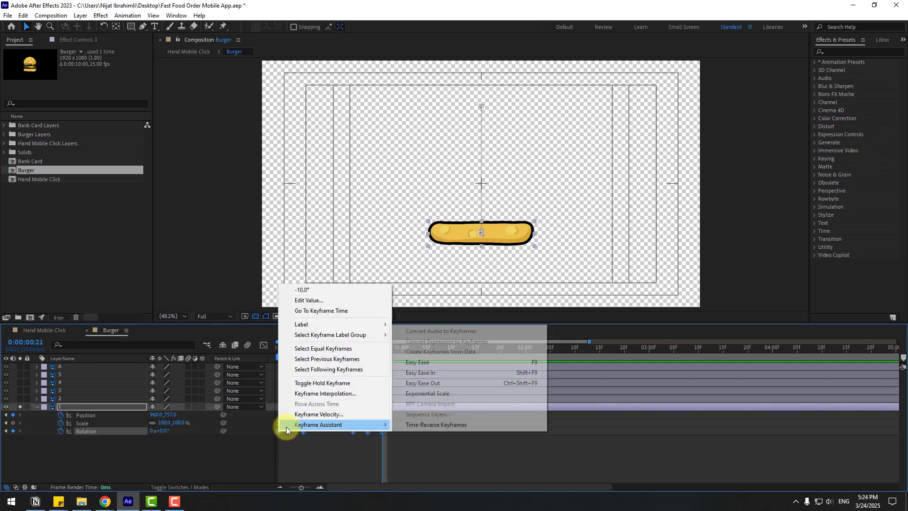
left_click(439, 362)
key("space")
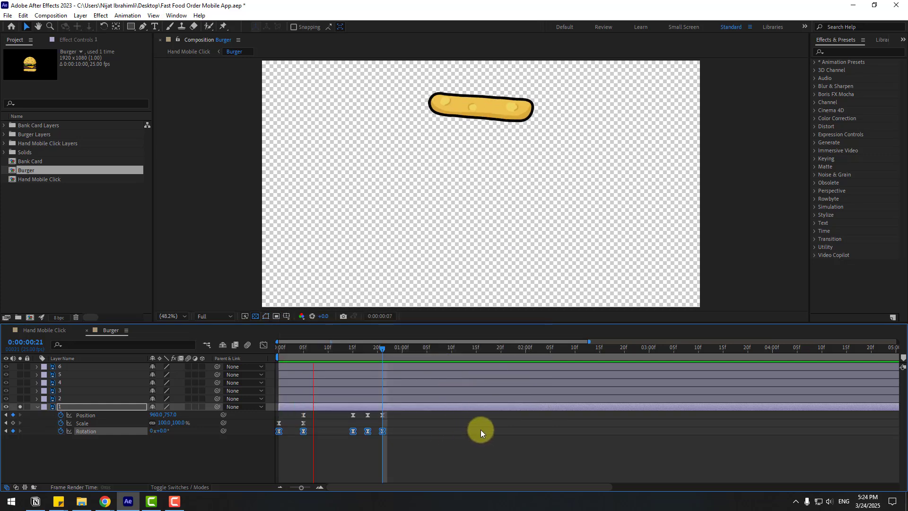
key("space")
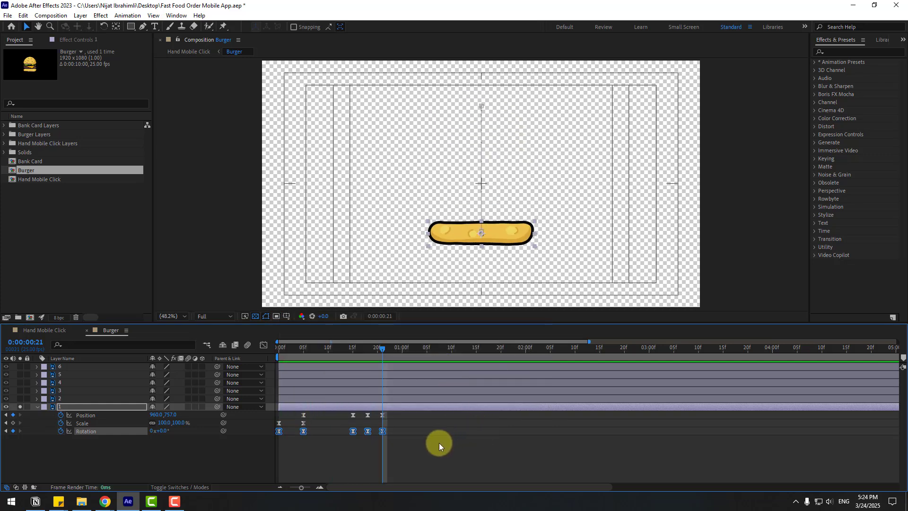
key("space")
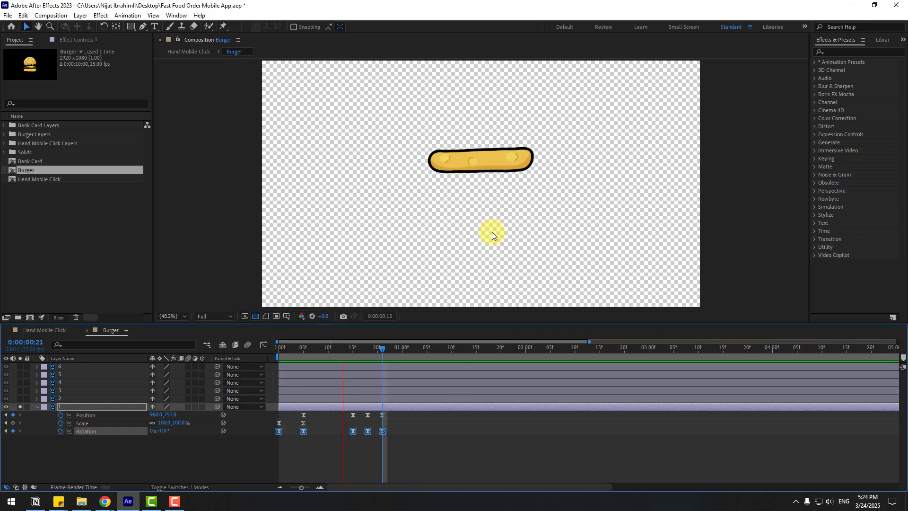
key("space")
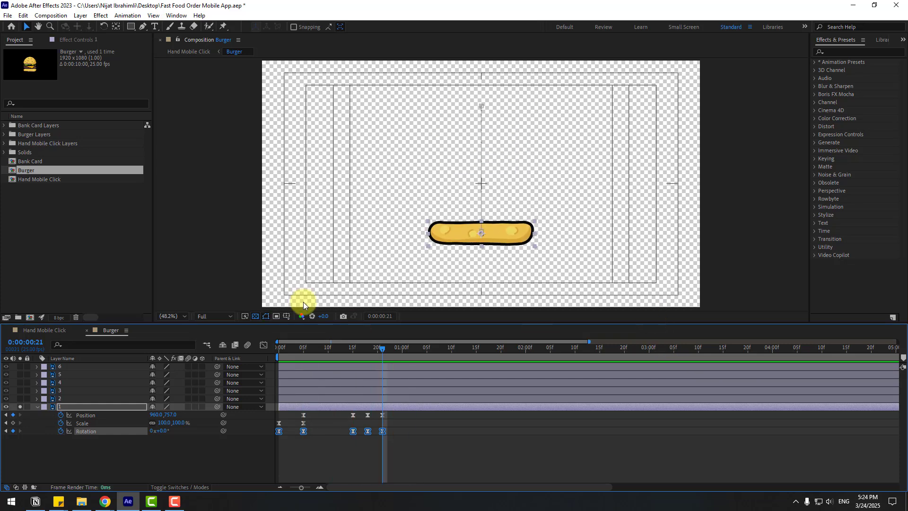
left_click_drag(393, 416, 294, 445)
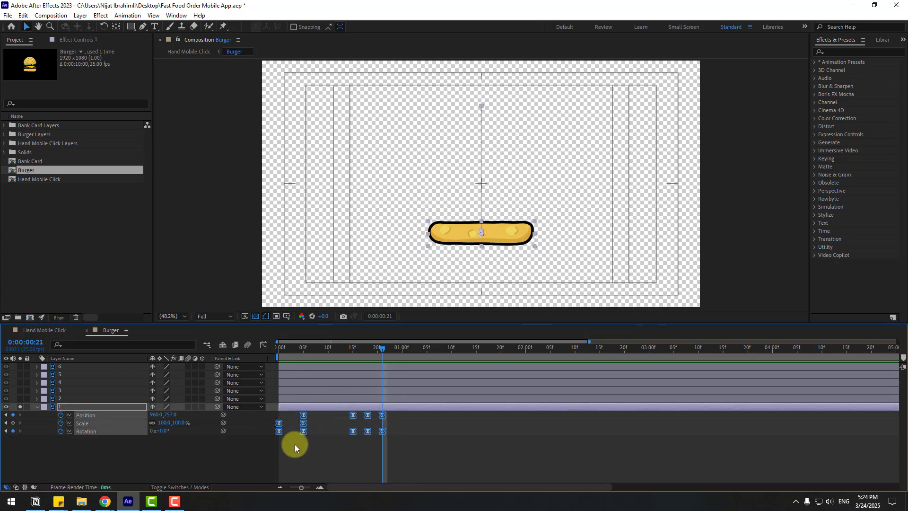
Paste the bun's copied drop keyframes onto the other burger layers and preview.
left_click(37, 407)
left_click(20, 407)
left_click(67, 401)
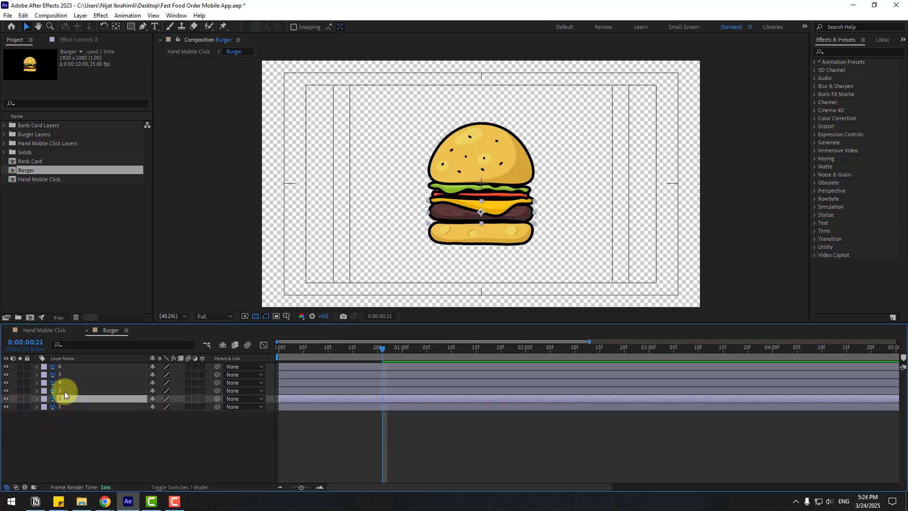
left_click(61, 390, "shift")
left_click(63, 382, "shift")
left_click(62, 374, "shift")
left_click(66, 367, "shift")
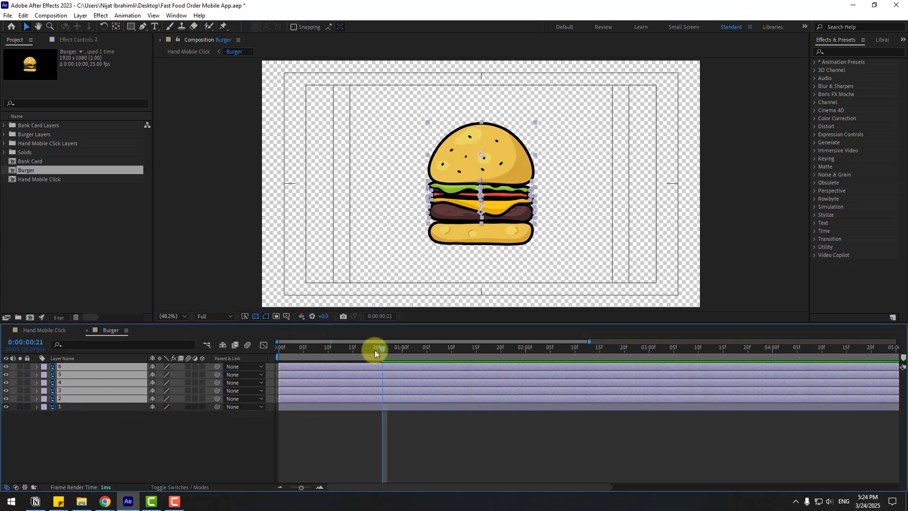
left_click_drag(374, 350, 279, 352)
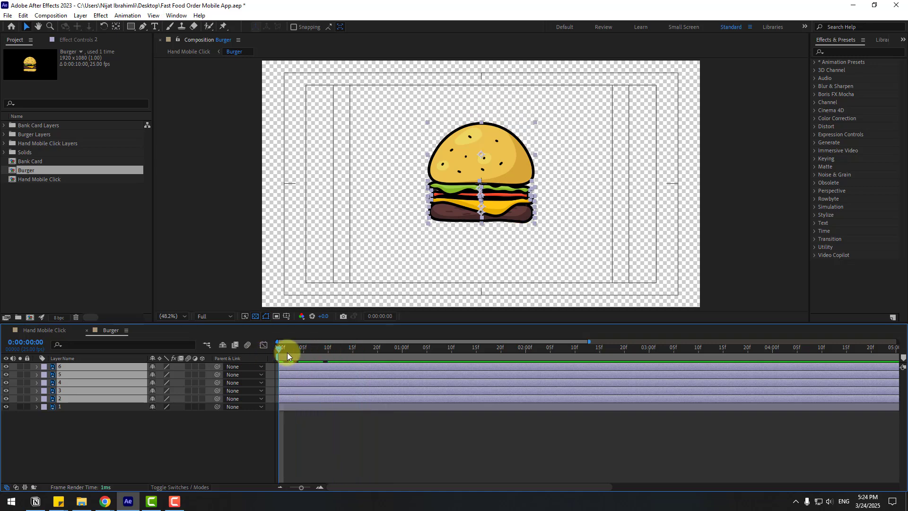
key("ctrl+v")
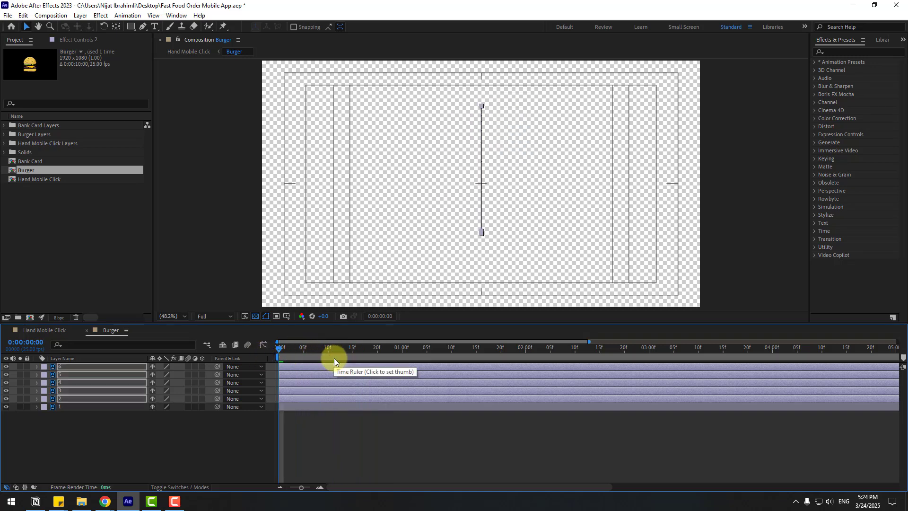
key("space")
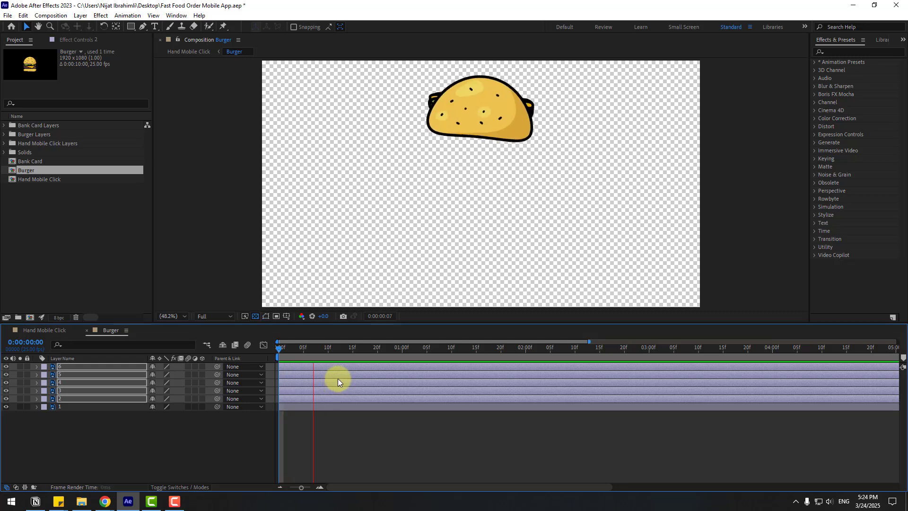
key("space")
key("space")
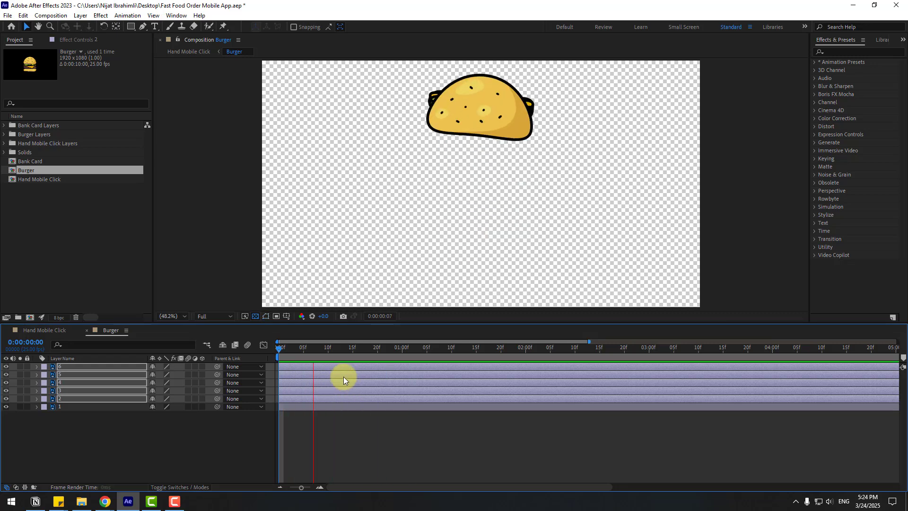
key("space")
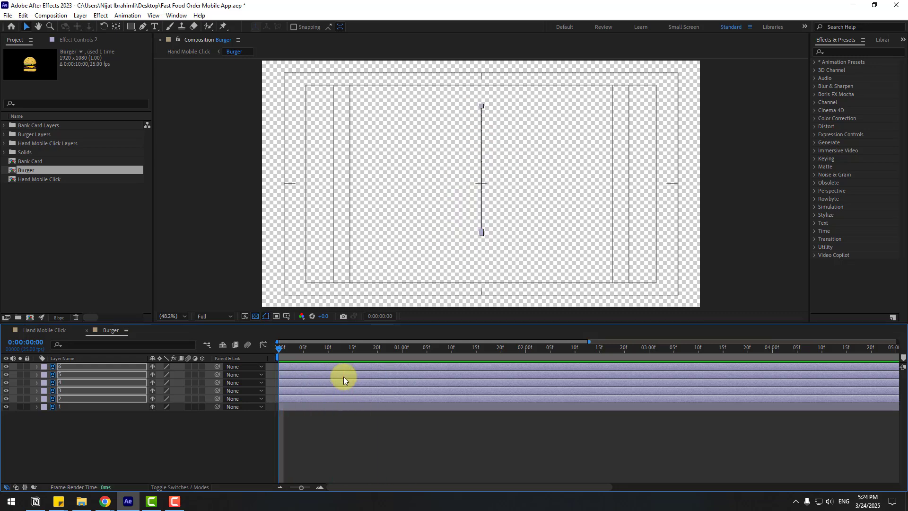
Isolate layers 1 and 2 and raise the patty's landing position to Y 653.1 above the bun.
left_click(66, 439)
left_click(61, 408)
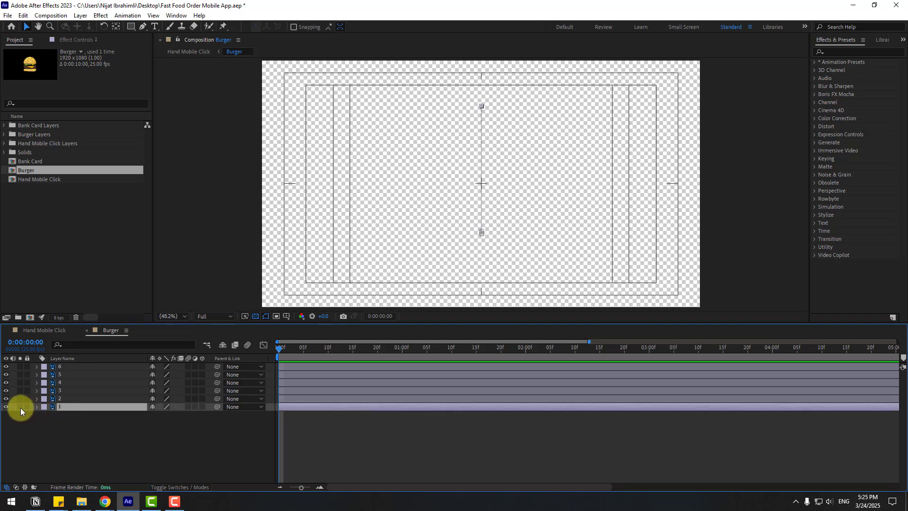
left_click(61, 399)
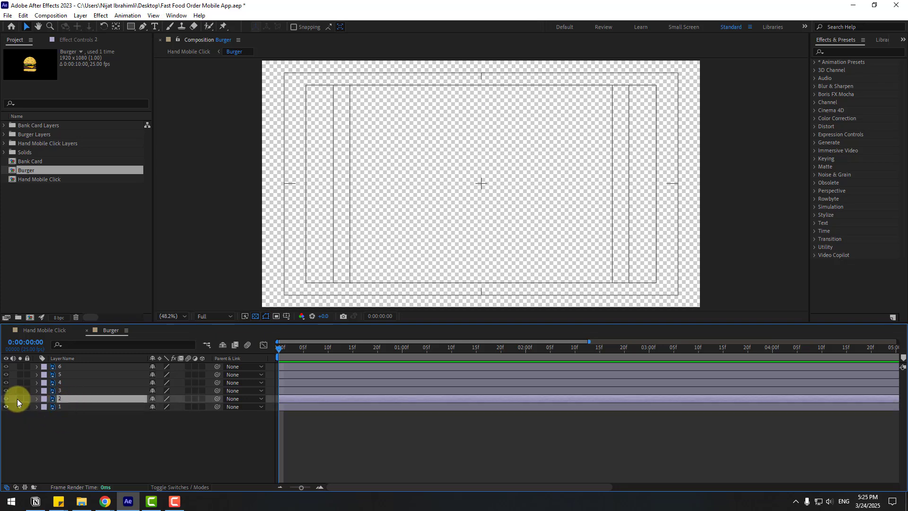
left_click_drag(17, 398, 20, 407)
key("p")
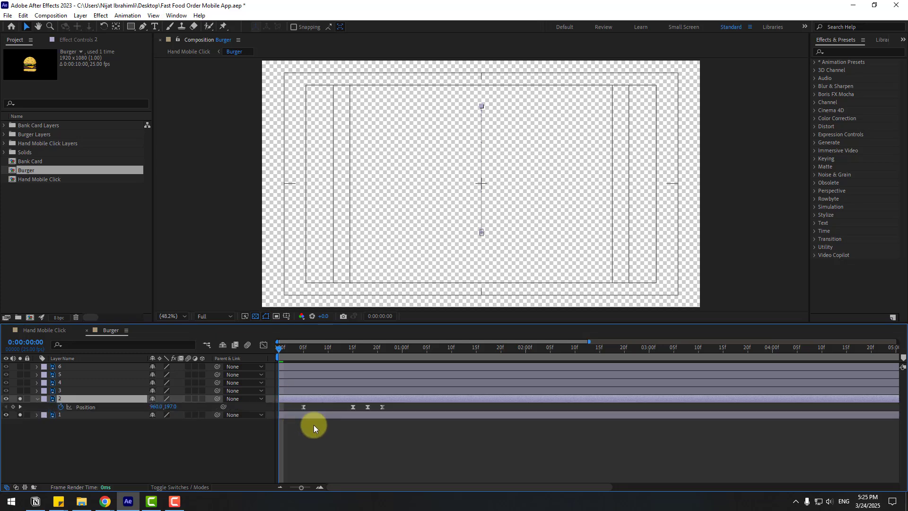
left_click_drag(389, 409, 292, 422)
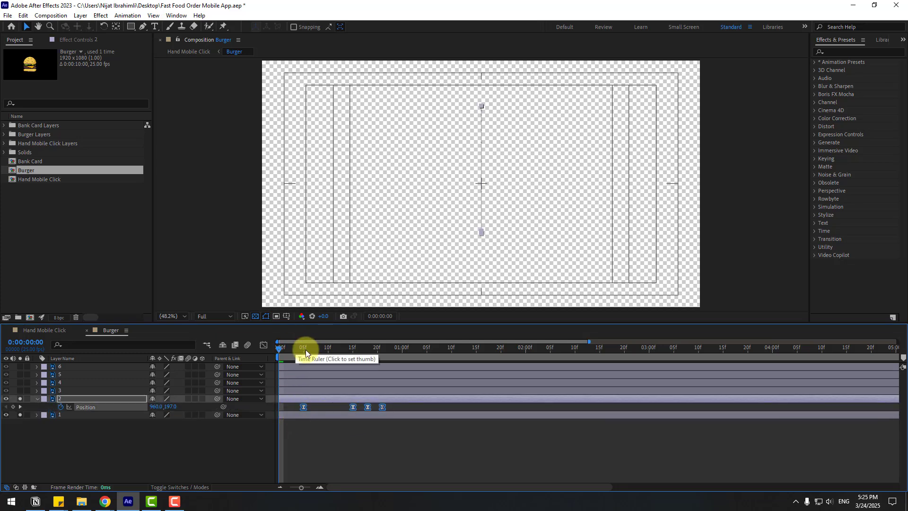
left_click_drag(305, 350, 385, 347)
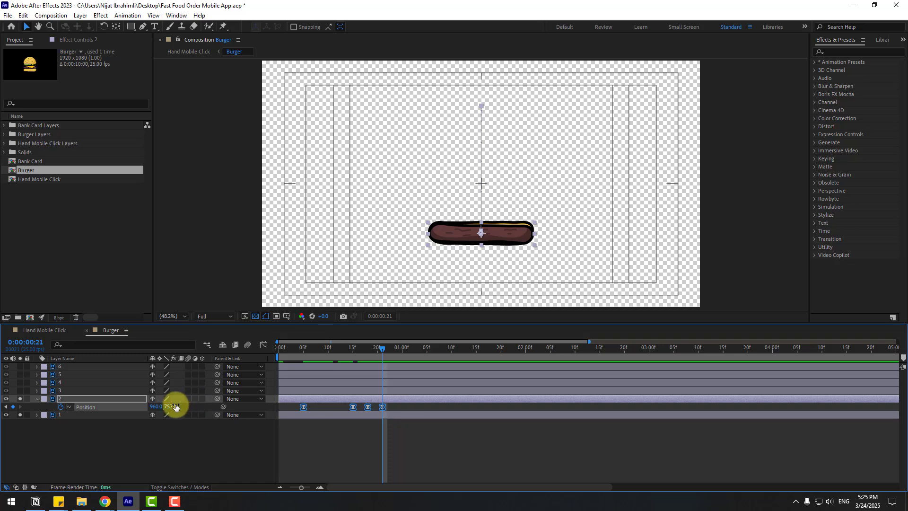
left_click_drag(176, 407, 122, 411)
Delay the patty's drop by about 2 frames and preview it with the bun.
left_click(112, 424)
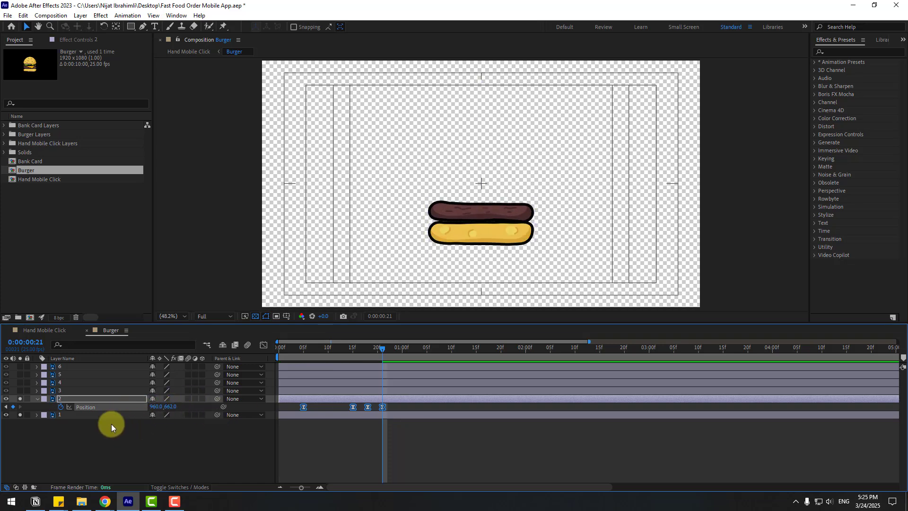
left_click(61, 399)
left_click_drag(285, 400, 295, 399)
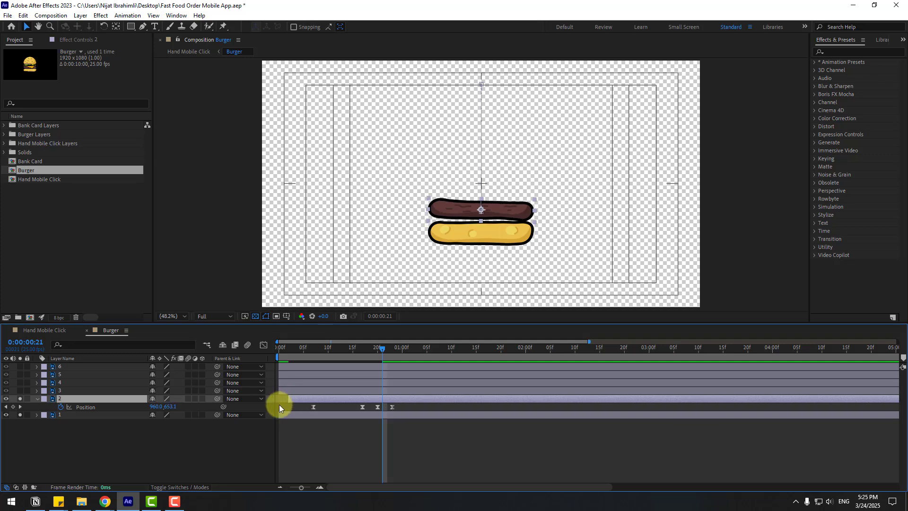
key("space")
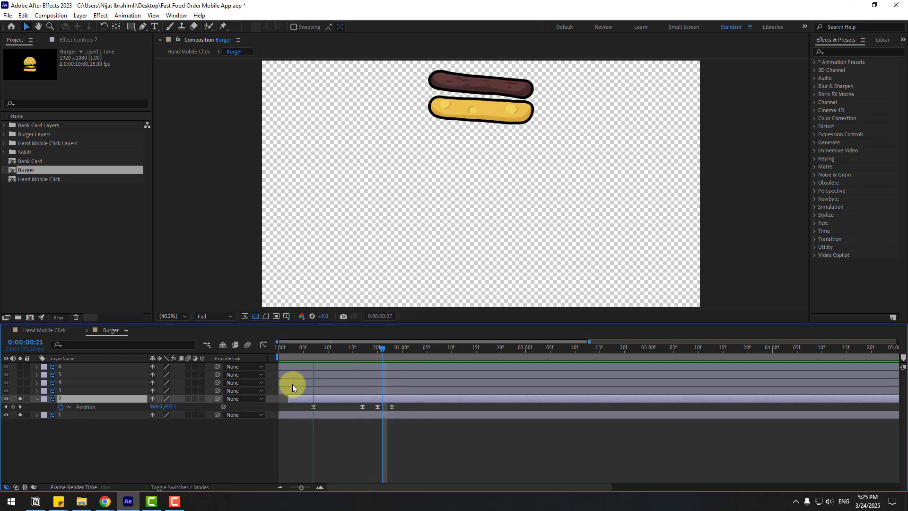
key("space")
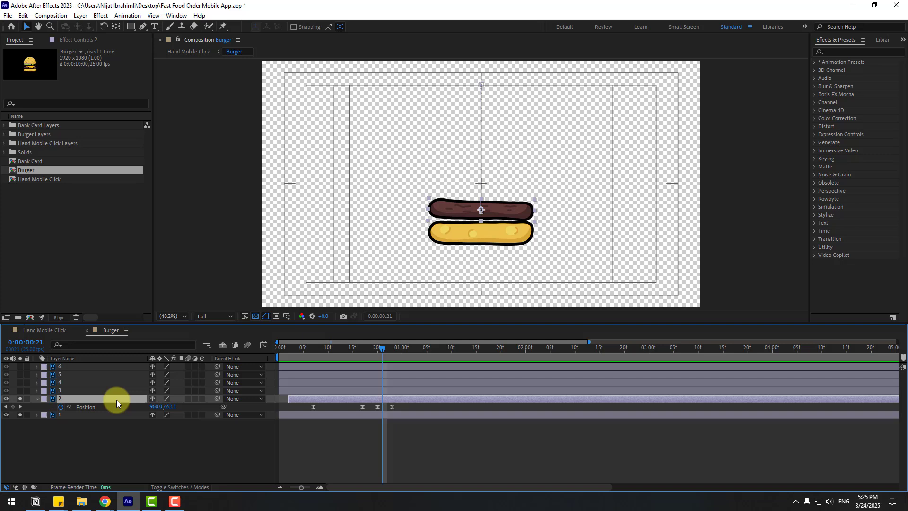
left_click(70, 391)
Paste the drop keyframes onto layer 3, start it later, and land the cheese on the patty.
key("ctrl+v")
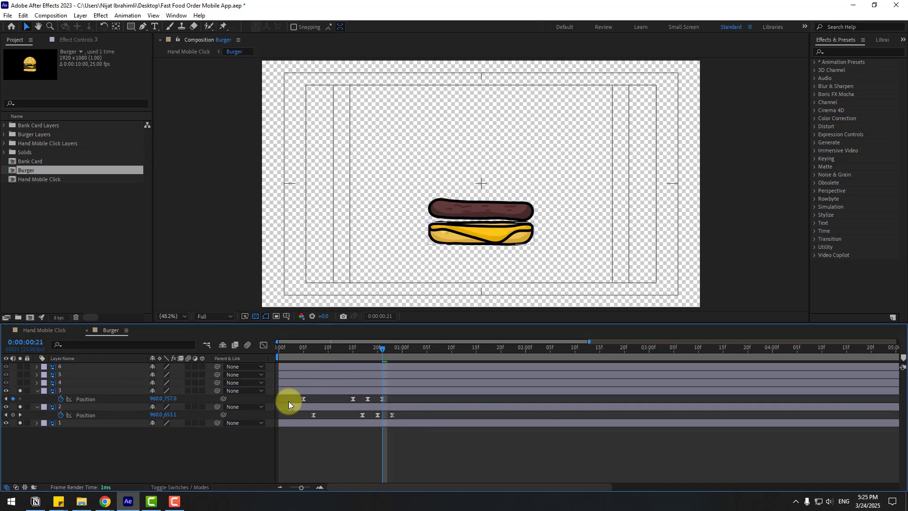
left_click_drag(289, 401, 378, 405)
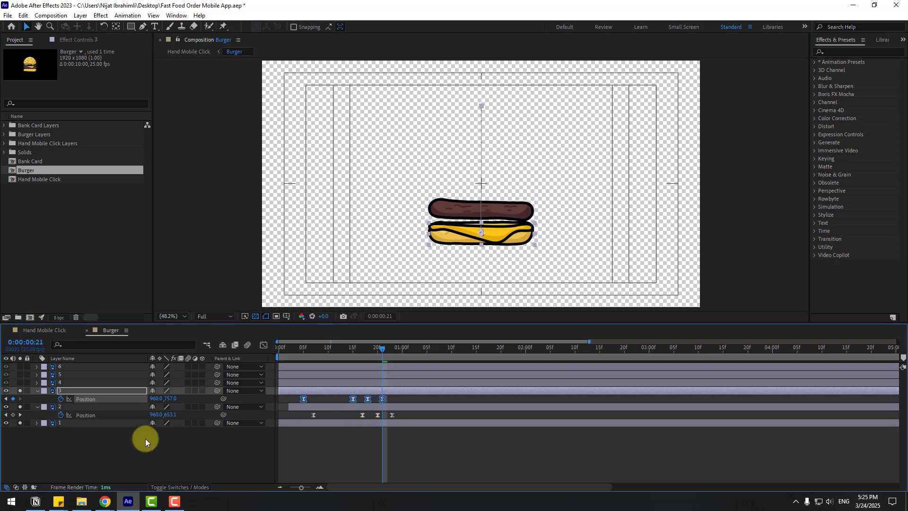
left_click_drag(169, 398, 91, 397)
left_click_drag(286, 391, 307, 391)
left_click_drag(372, 348, 401, 350)
key("k")
left_click_drag(411, 400, 313, 411)
left_click_drag(169, 402, 197, 416)
key("space")
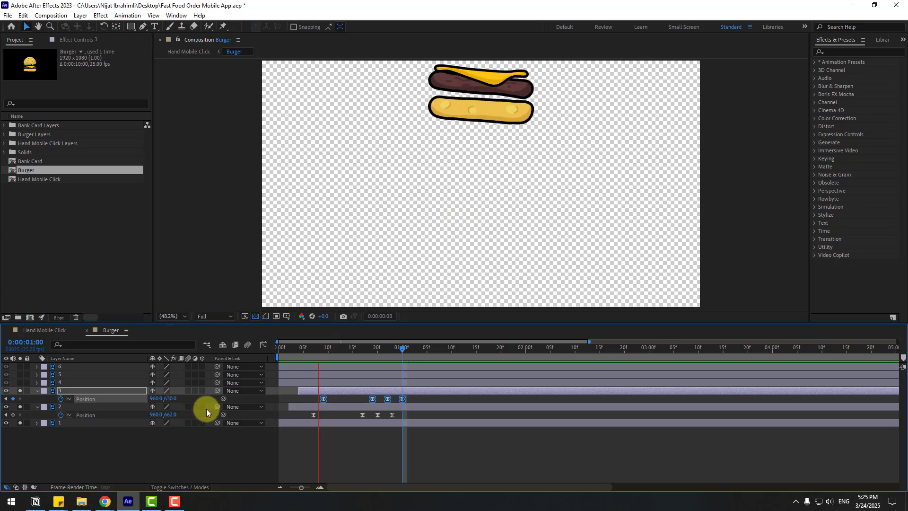
key("space")
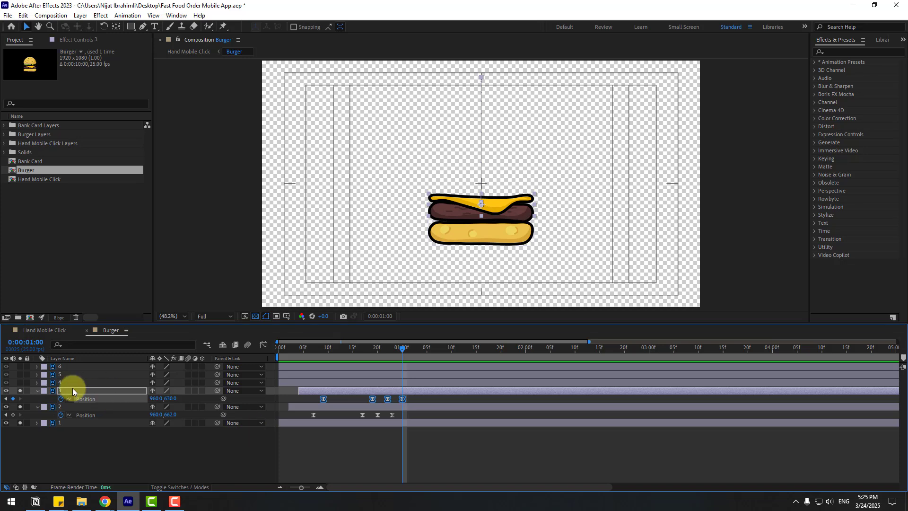
Show layer 4, start its drop a few frames later, and land the red sauce above the cheese.
left_click(61, 384)
left_click(18, 383)
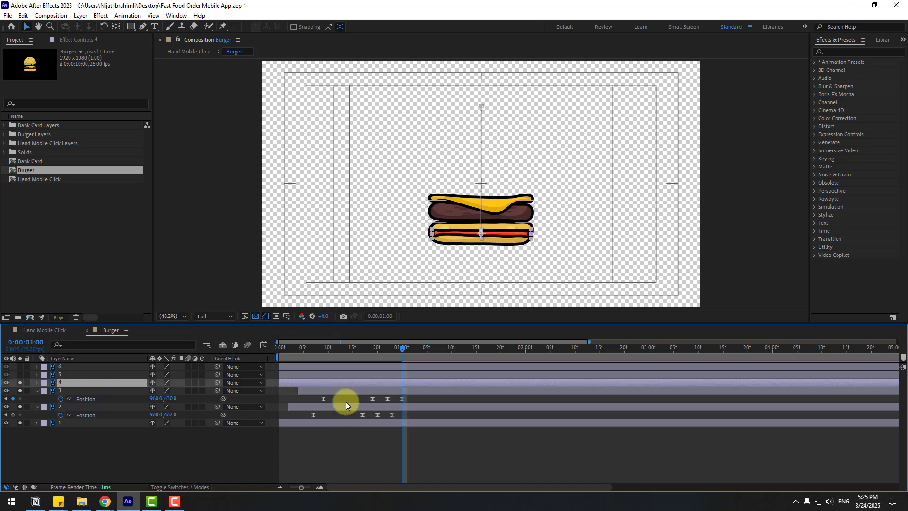
left_click_drag(294, 383, 324, 384)
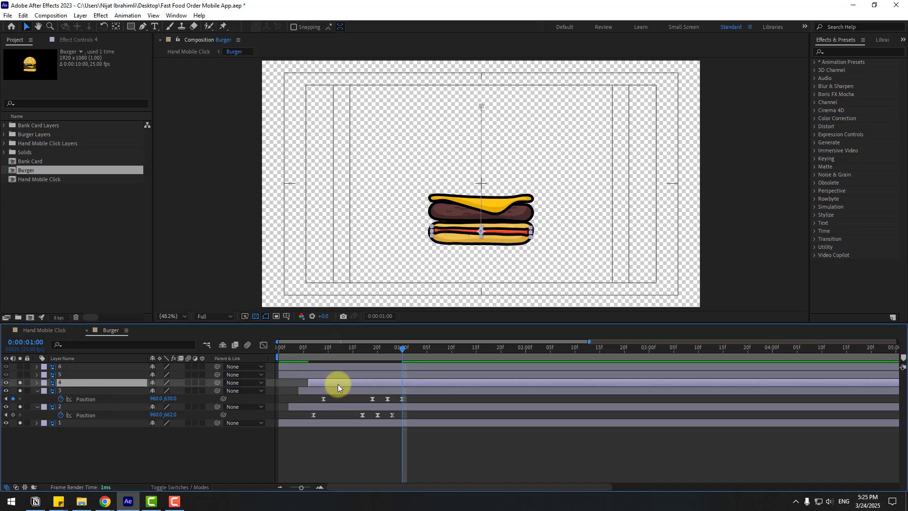
key("p")
left_click_drag(420, 391, 322, 402)
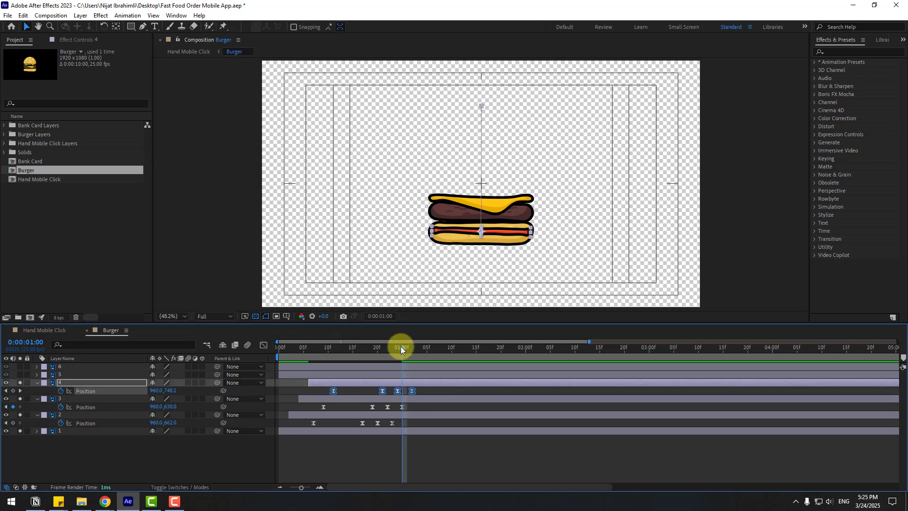
left_click_drag(401, 346, 411, 348)
left_click_drag(171, 390, 91, 390)
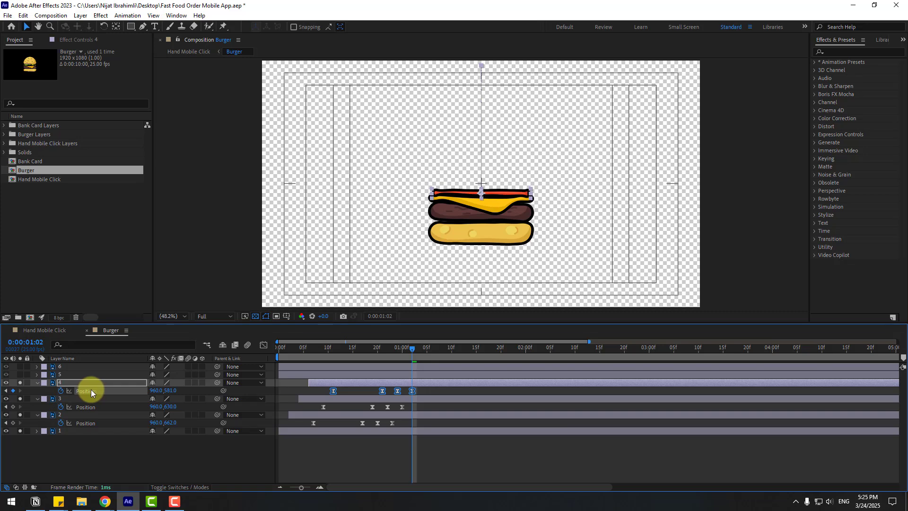
key("space")
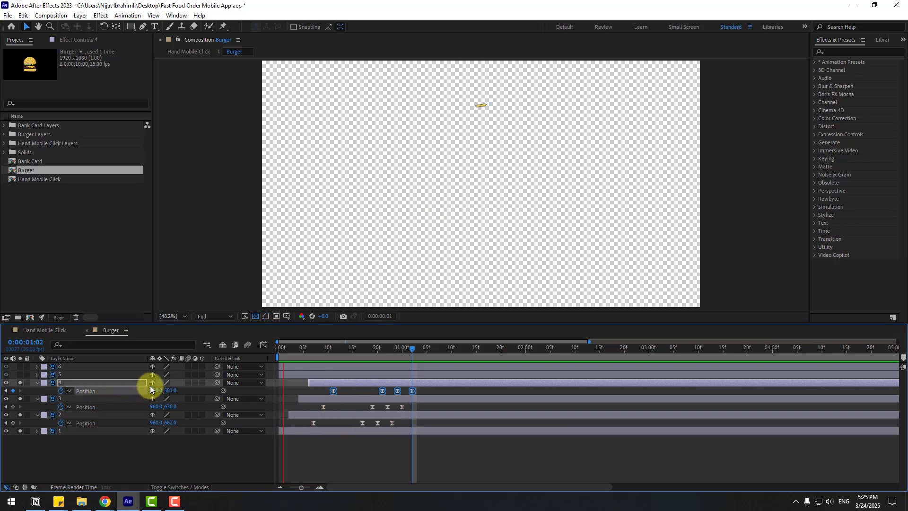
key("space")
Show layer 5, delay its drop, and land the lettuce on top at Y 555.
left_click(64, 375)
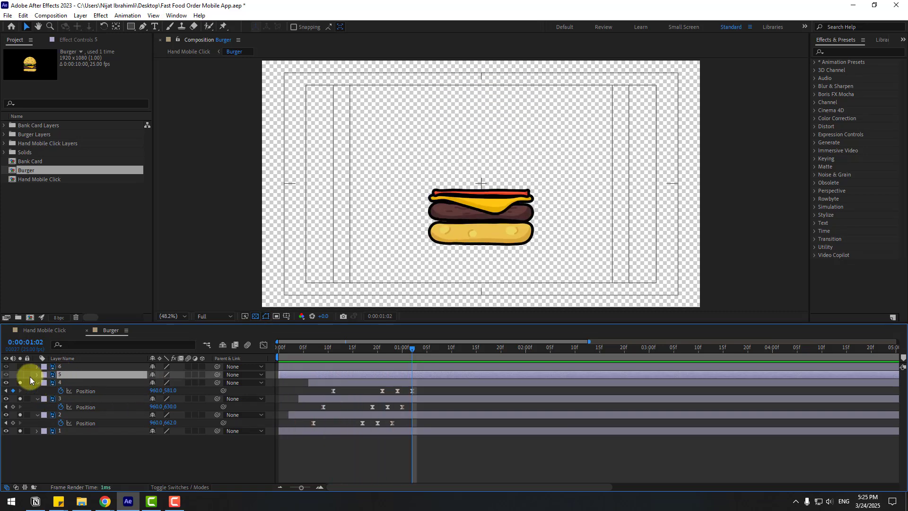
left_click(22, 374)
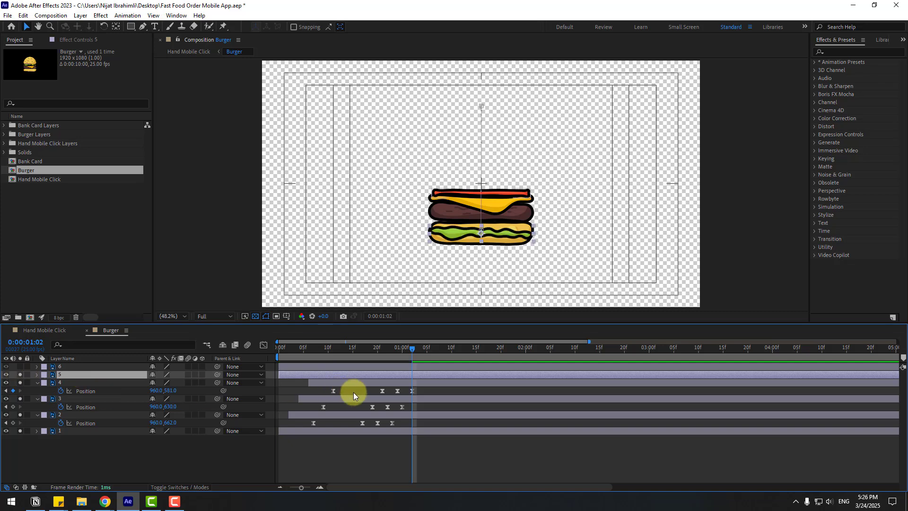
key("p")
left_click_drag(326, 376, 426, 351)
left_click_drag(171, 382, 69, 390)
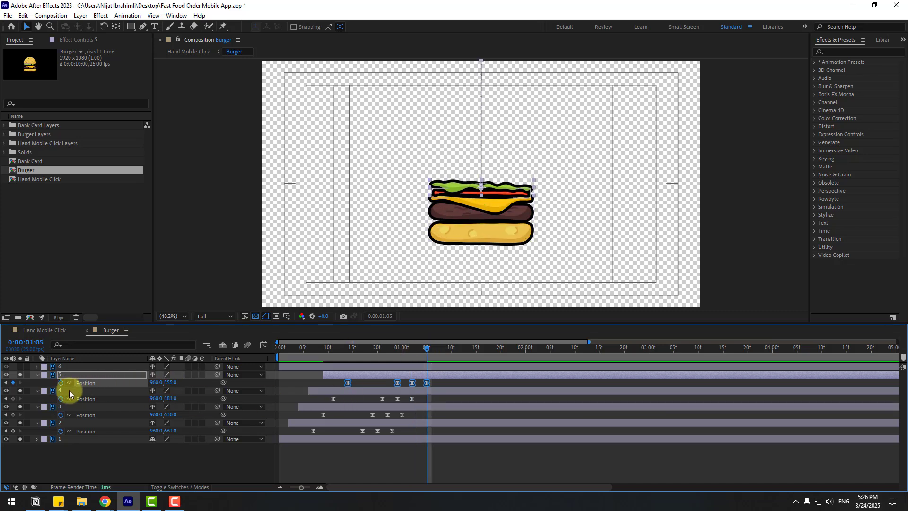
Show the top bun, start it after layer 5, and land it on the lettuce.
left_click(61, 366)
left_click(6, 367)
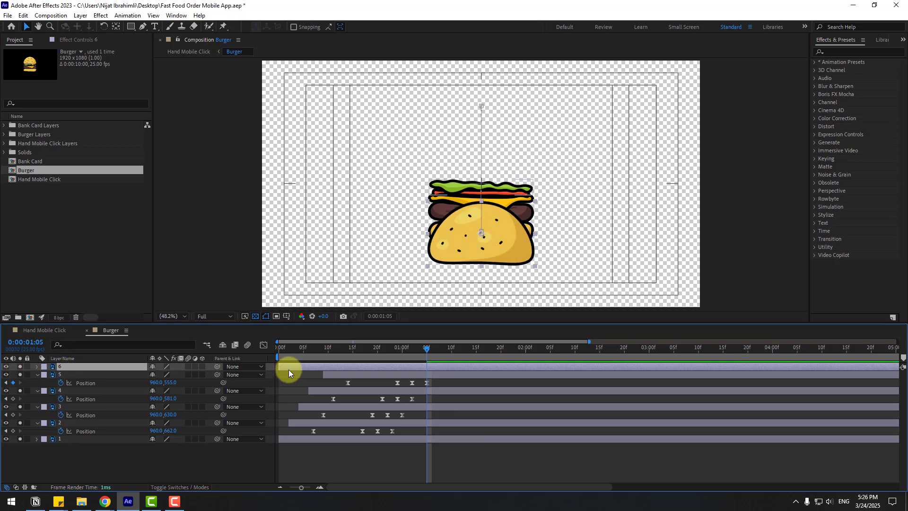
left_click_drag(288, 370, 353, 368)
key("p")
left_click_drag(457, 378, 443, 349)
left_click_drag(176, 379, 4, 389)
key("space")
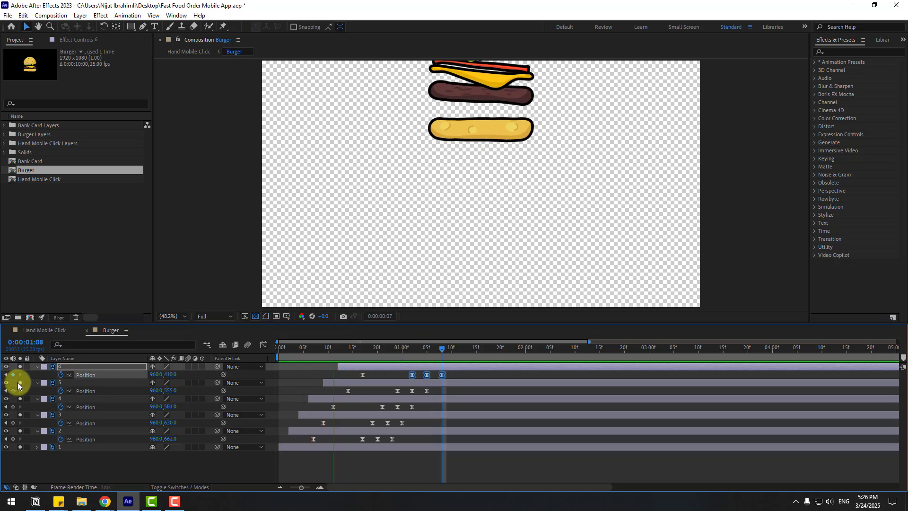
Set the top bun's first Position keyframe at frame 17 to 960,-18, above the frame, and preview.
left_click_drag(300, 355, 362, 354)
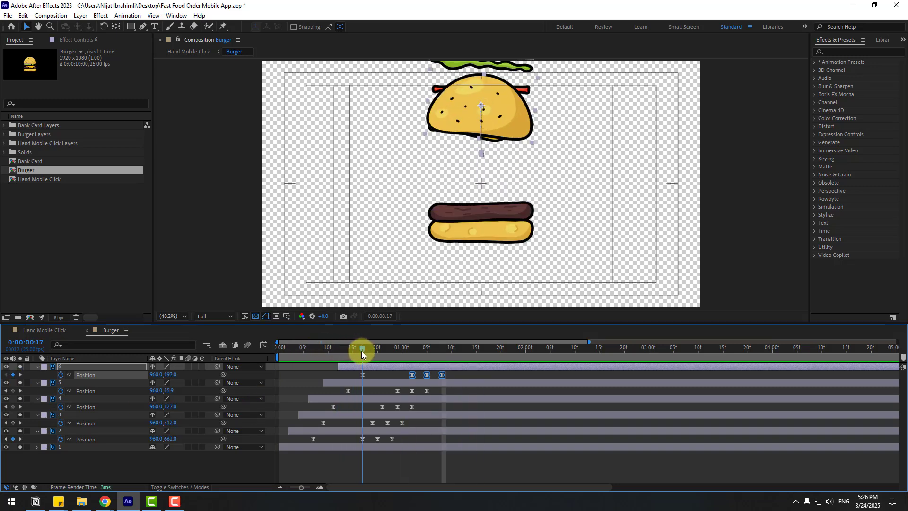
left_click(363, 374)
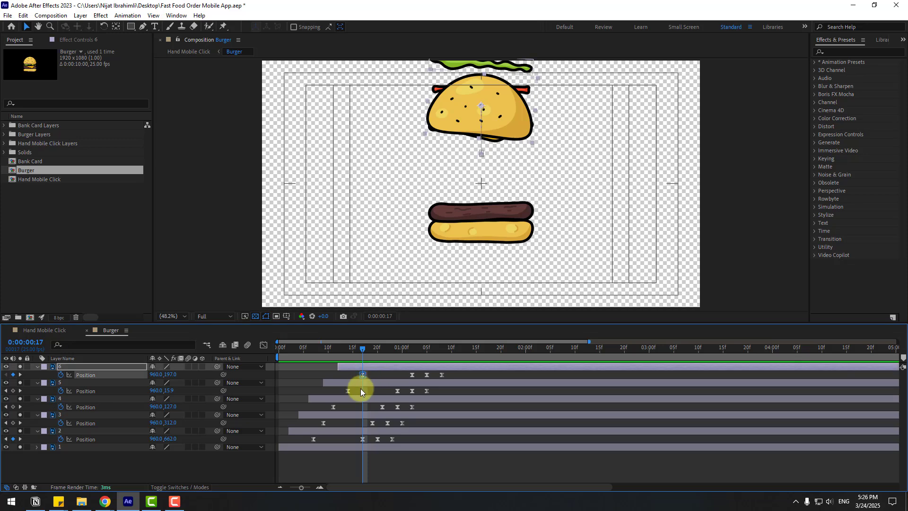
left_click_drag(171, 378, 100, 384)
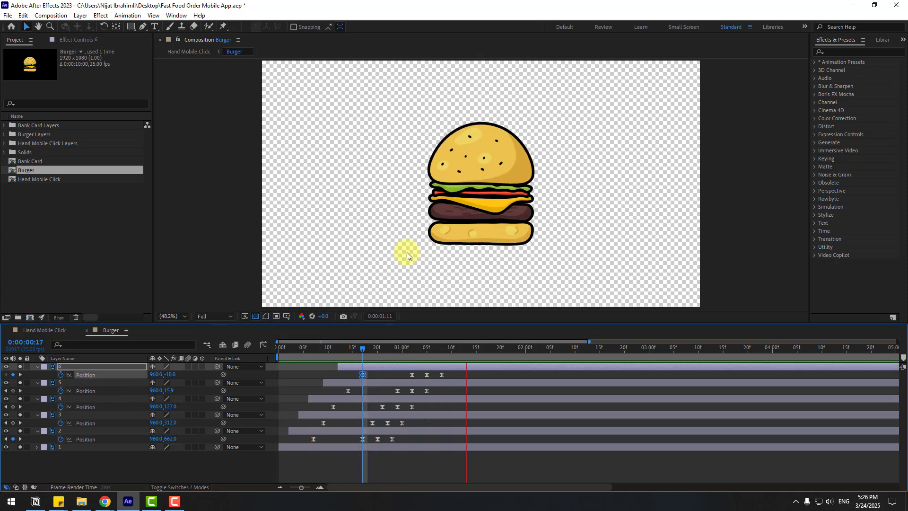
scroll(419, 234, "down", 2)
key("space")
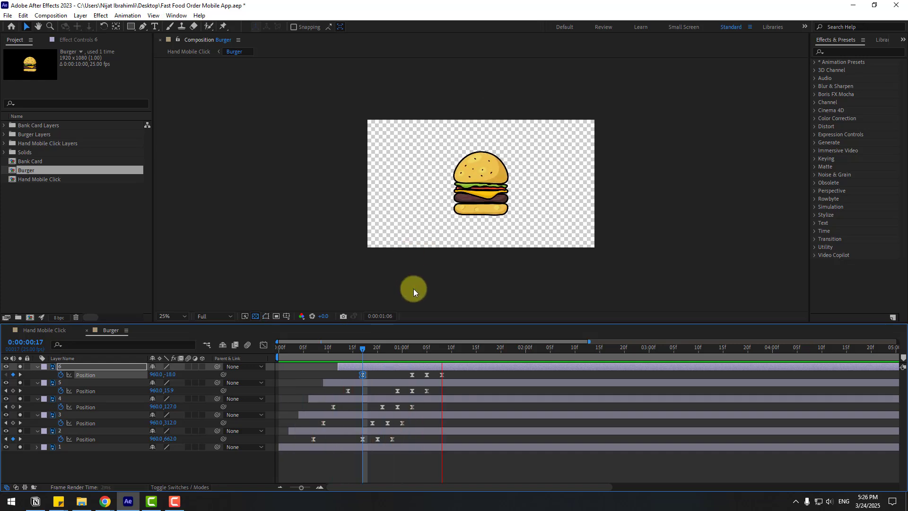
Add a Null Object layer and parent all six burger layers to Null 3.
right_click(89, 467)
mouse_move(187, 355)
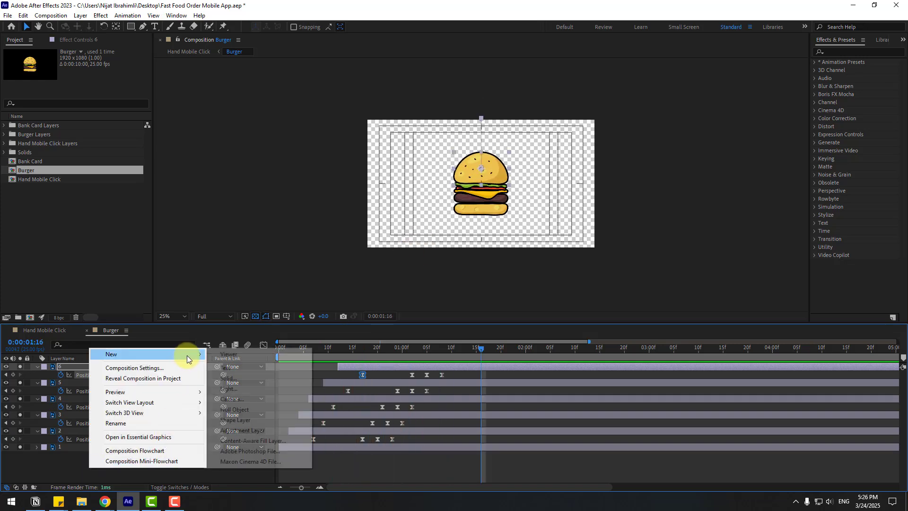
left_click(234, 405)
left_click_drag(56, 473, 73, 374)
left_click_drag(218, 375, 66, 367)
Reposition the whole burger by moving the null, then preview.
left_click_drag(487, 196, 489, 213)
key("space")
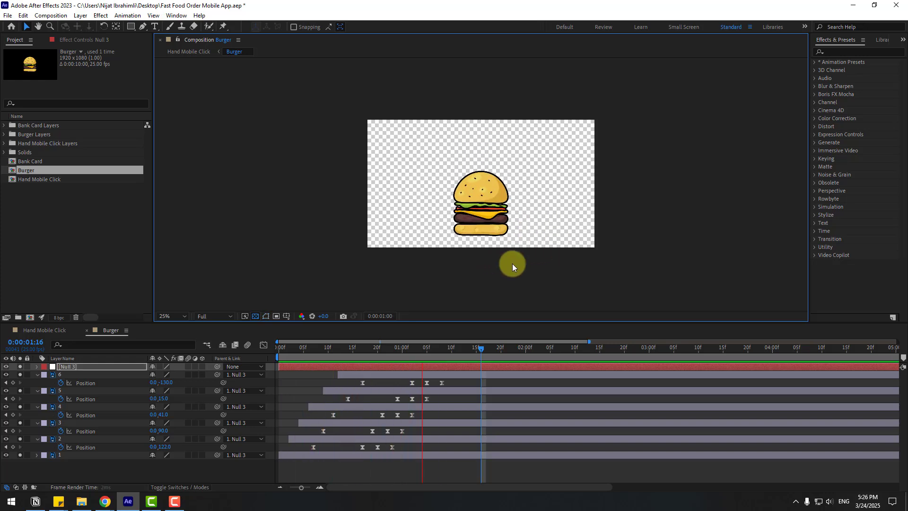
key("space")
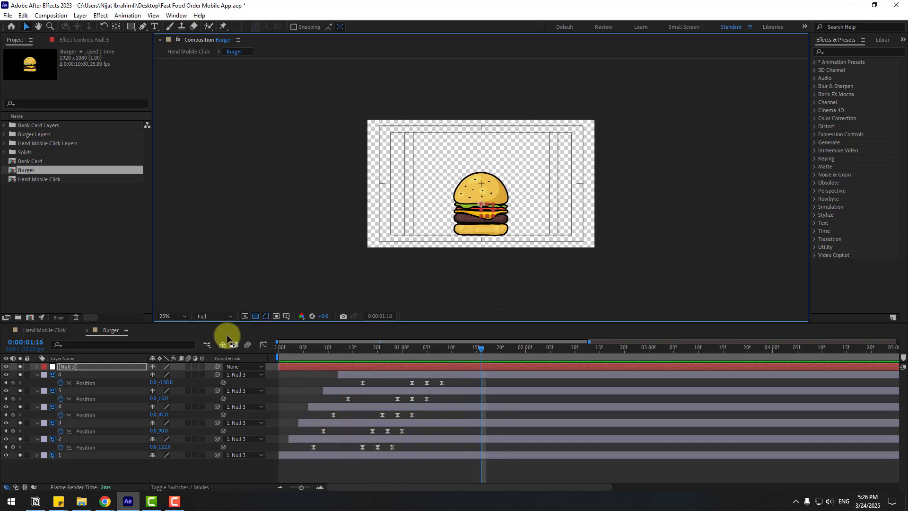
In Hand Mobile Click, drag the zoom layer's Position and Scale keyframes later from frame 0.
left_click(87, 332)
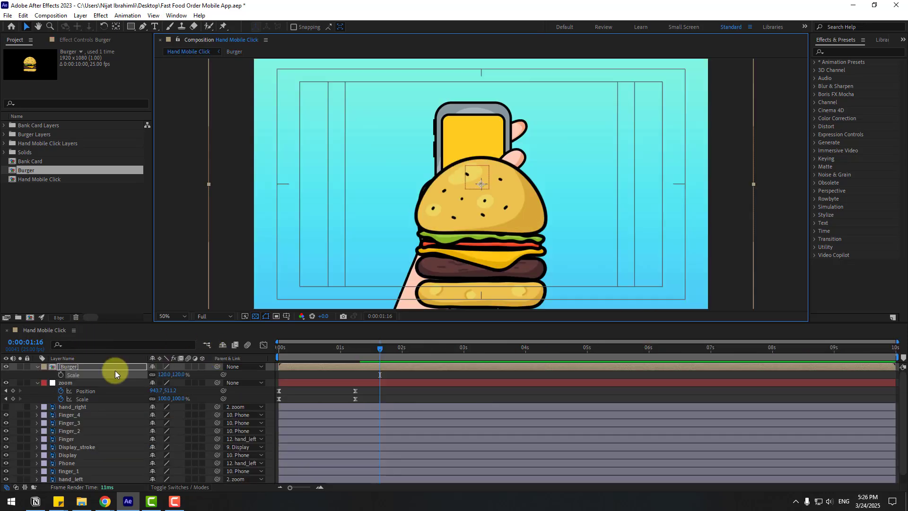
left_click(397, 338)
left_click_drag(381, 349, 289, 341)
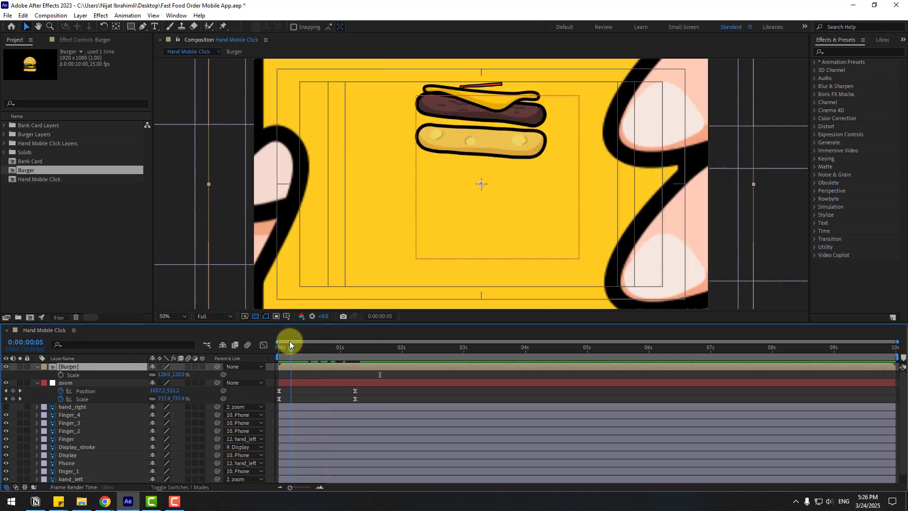
mouse_move(362, 390)
left_mouse_down()
mouse_move(268, 404)
mouse_move(371, 388)
left_mouse_up()
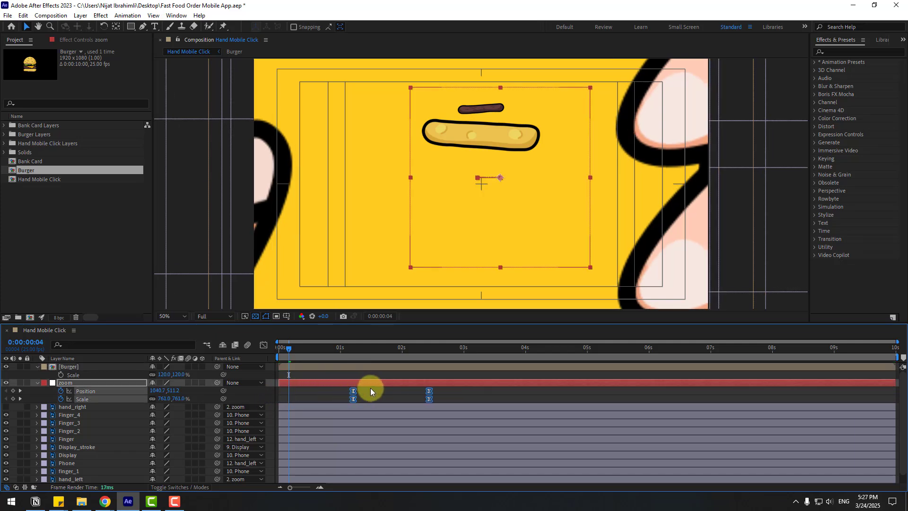
left_click_drag(287, 358, 319, 353)
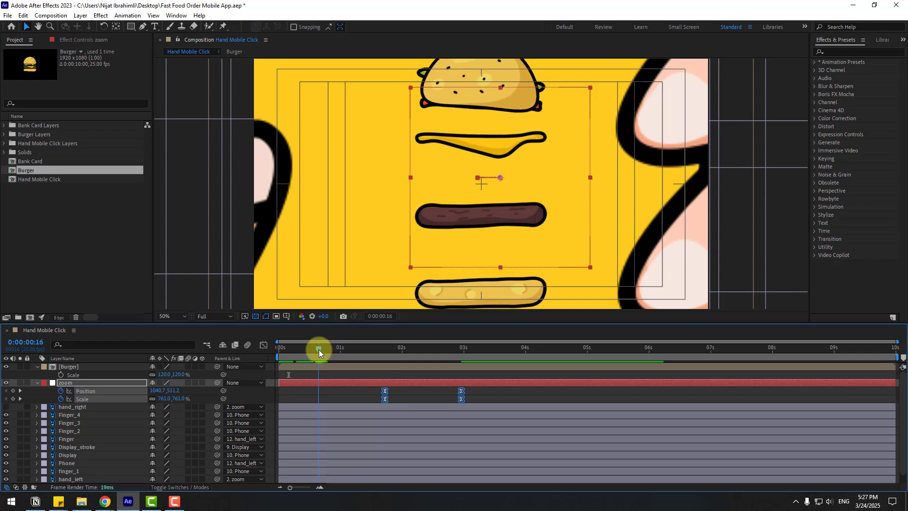
Shrink the Burger layer's scale slightly to 13.3% and preview the assembly and zoom.
left_click(77, 370)
left_click_drag(161, 374, 154, 375)
key("space")
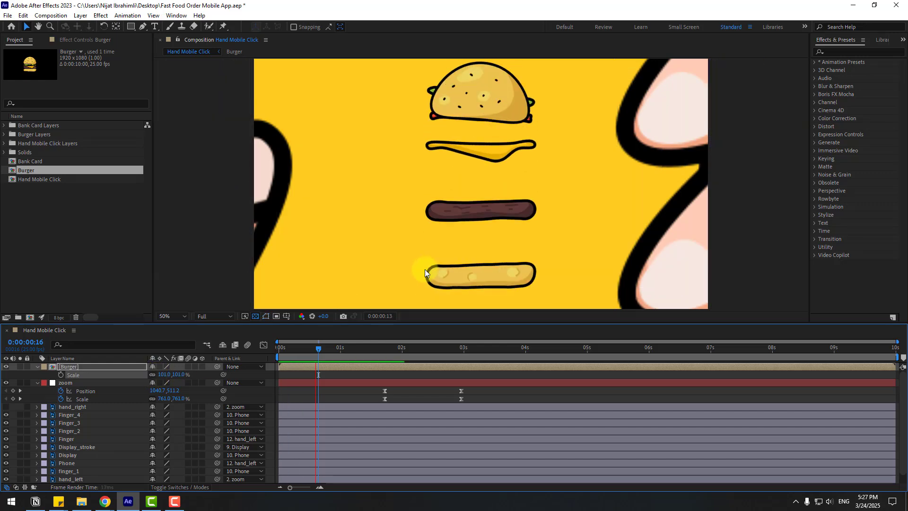
key("space")
left_click_drag(335, 349, 373, 350)
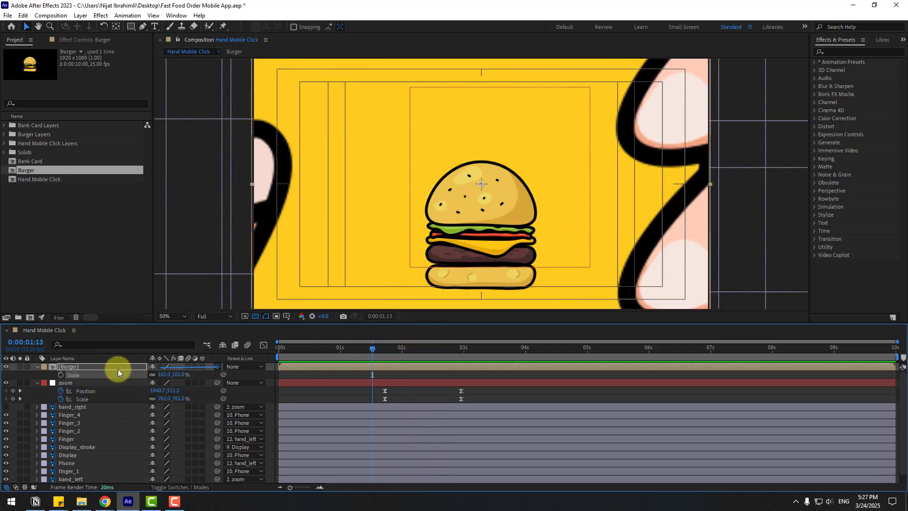
Parent the Burger layer to the zoom layer and retime it along the timeline.
left_click_drag(118, 369, 75, 380)
left_click_drag(357, 368, 385, 367)
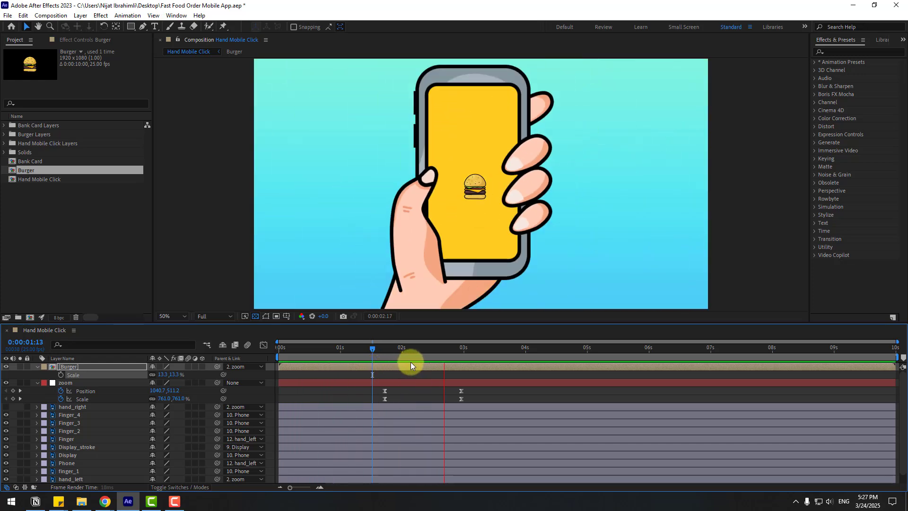
key("space")
left_click_drag(375, 350, 375, 350)
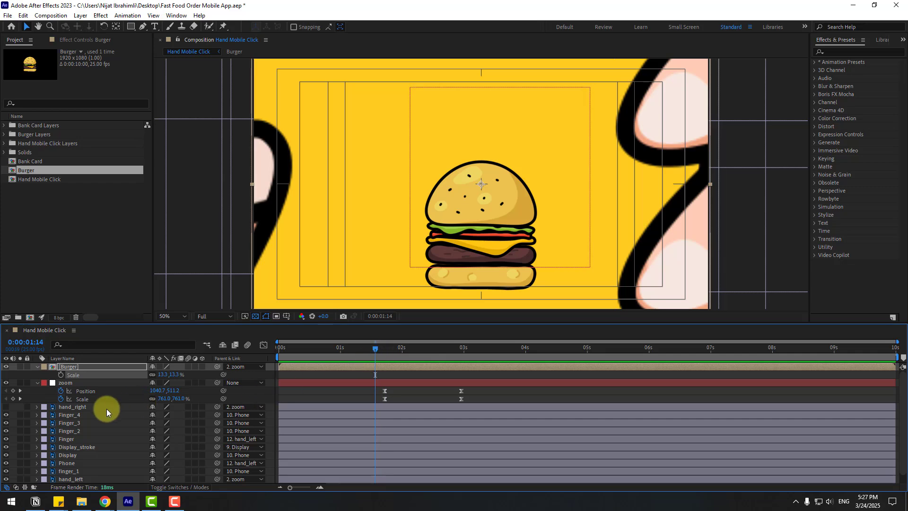
scroll(99, 428, "down", 1)
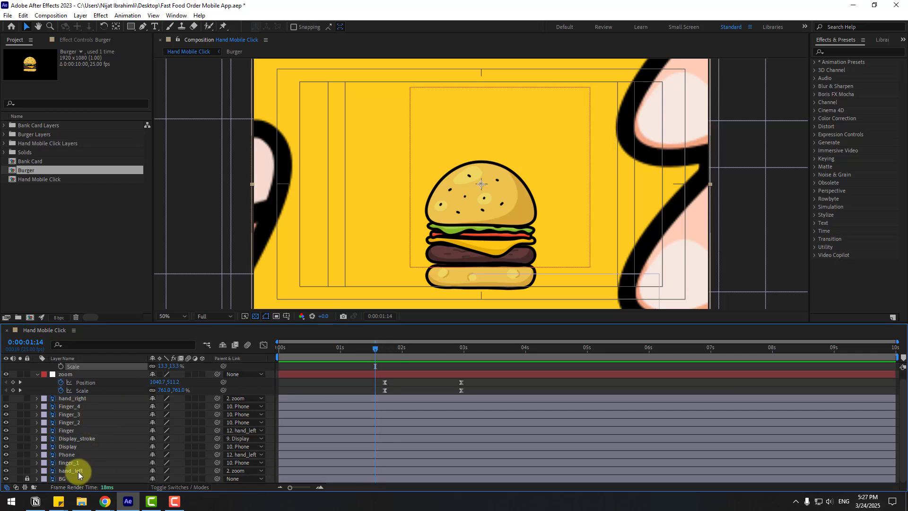
Shift the zoom layer's Position and Scale keyframes earlier to begin at 1:05.
left_click(73, 431)
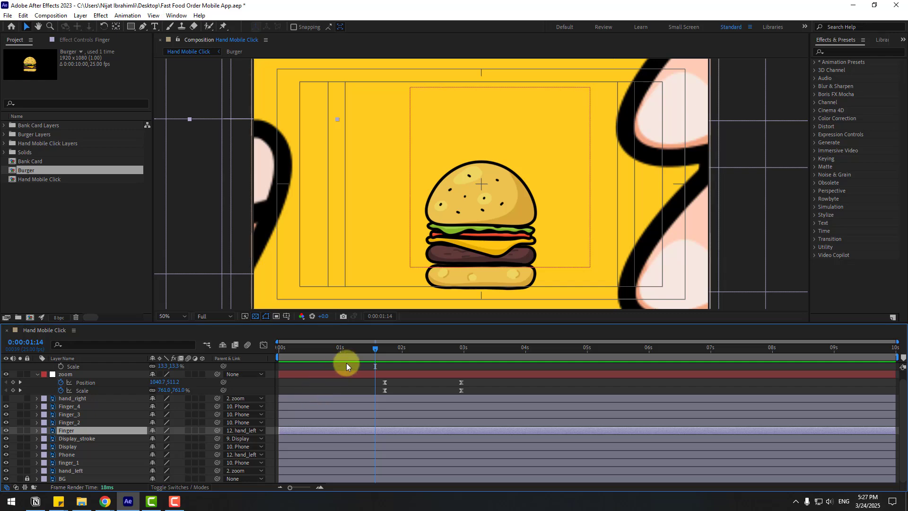
left_click_drag(322, 349, 361, 348)
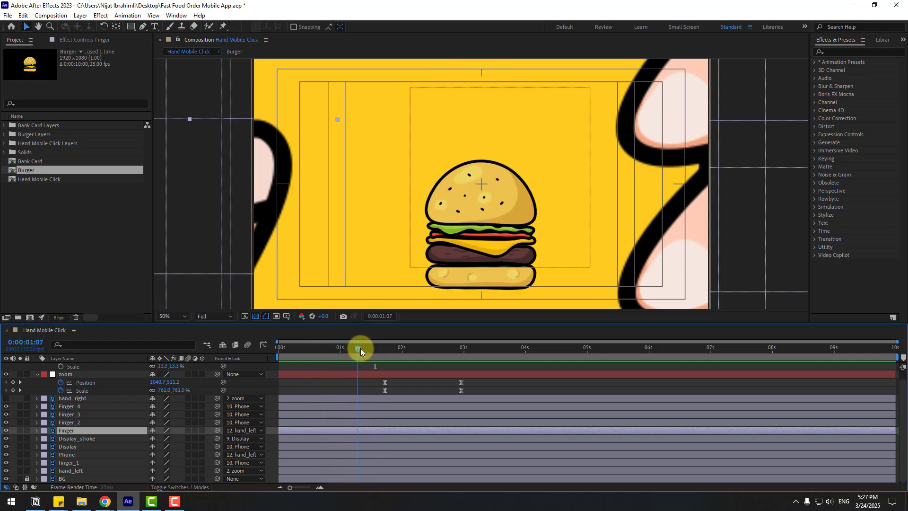
left_click_drag(470, 382, 355, 387)
mouse_move(340, 350)
left_mouse_down()
mouse_move(413, 351)
mouse_move(353, 359)
left_mouse_up()
Keyframe Finger's Rotation from -19° at 1:05 to 0° at 1:21 with Easy Ease.
left_click(74, 430)
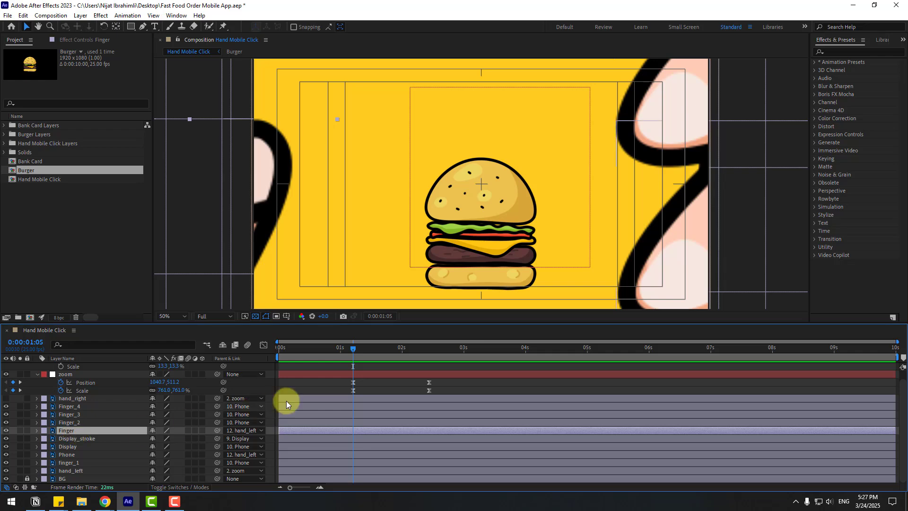
key("r")
left_click_drag(163, 438, 147, 443)
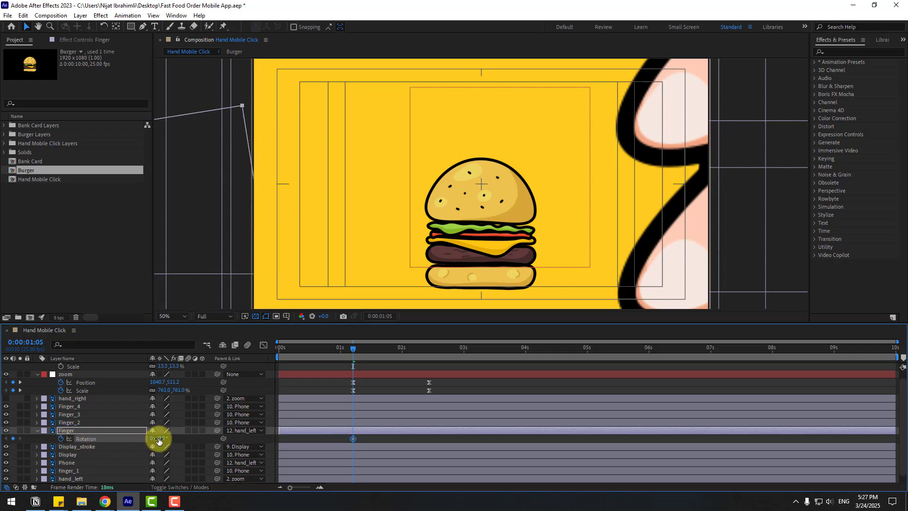
left_click_drag(360, 348, 392, 348)
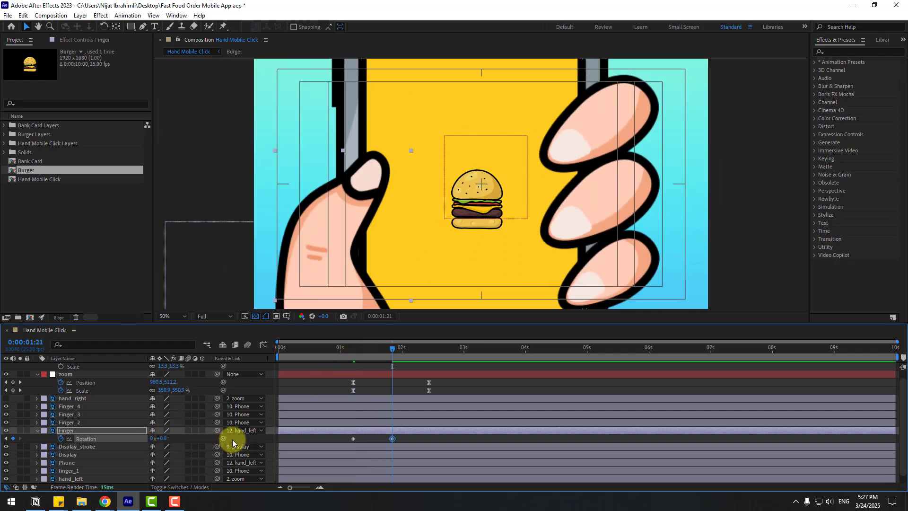
right_click(353, 439)
mouse_move(371, 435)
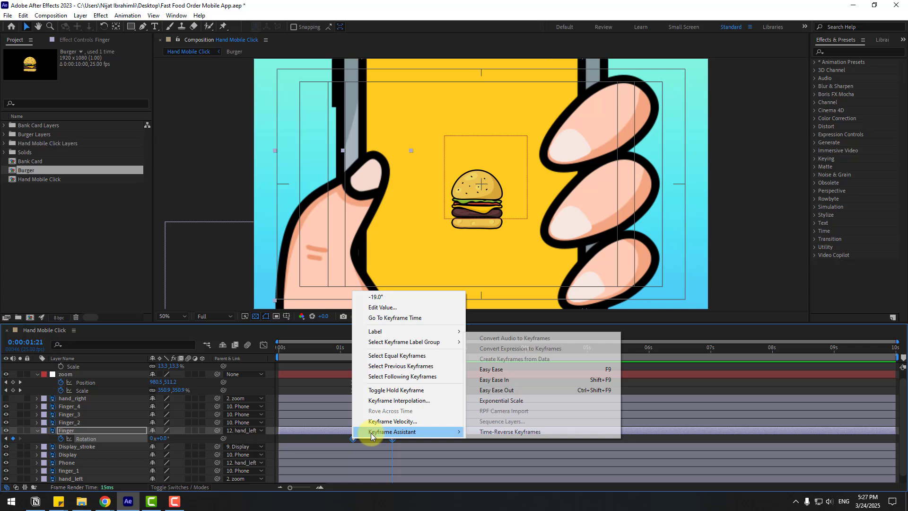
left_click(494, 369)
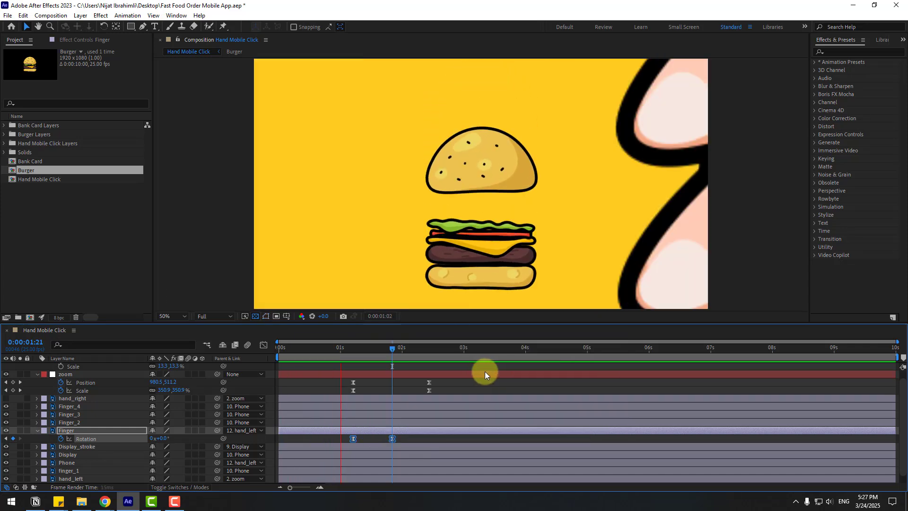
key("space")
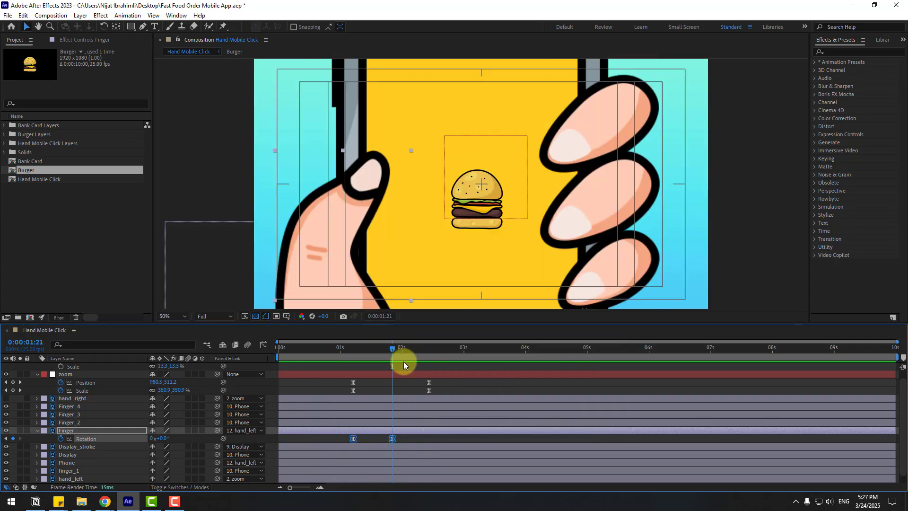
Move the anchor points of Finger_2, Finger_3 and Finger_4 to the bases of the fingers.
left_click(597, 143)
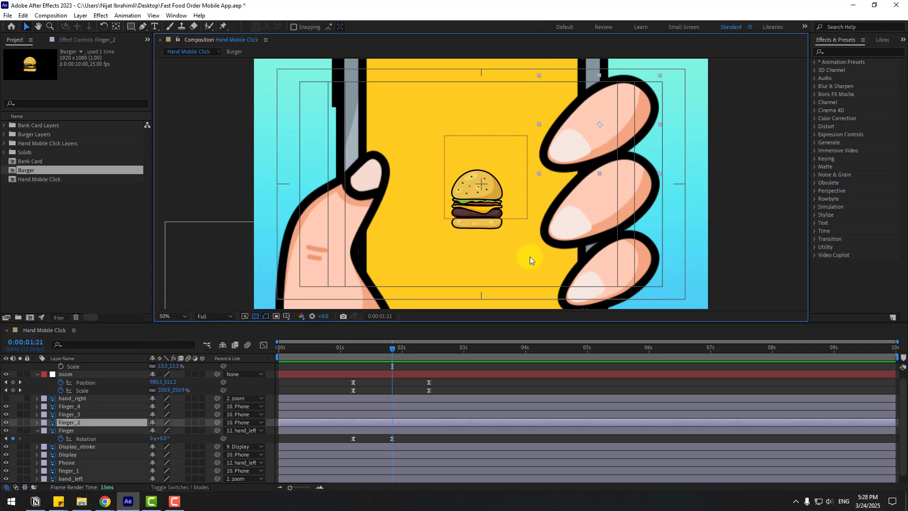
left_click_drag(461, 350, 456, 356)
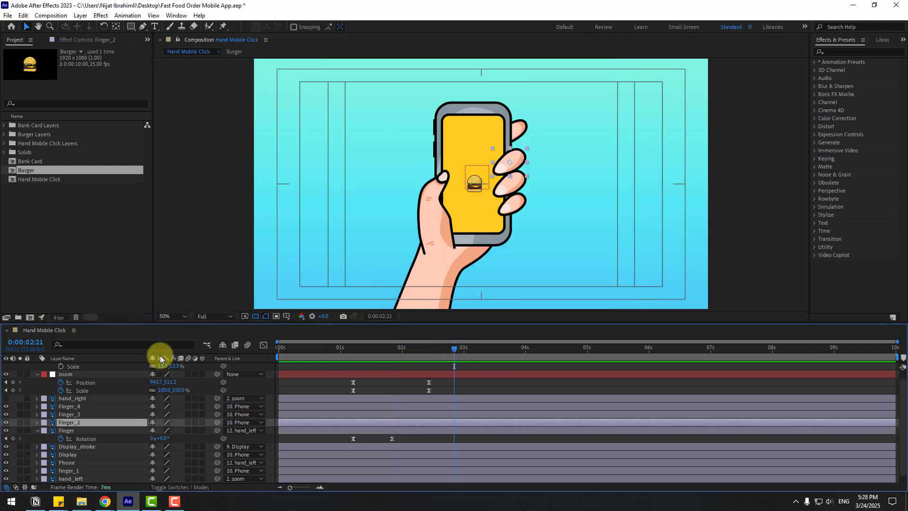
scroll(628, 138, "up", 4)
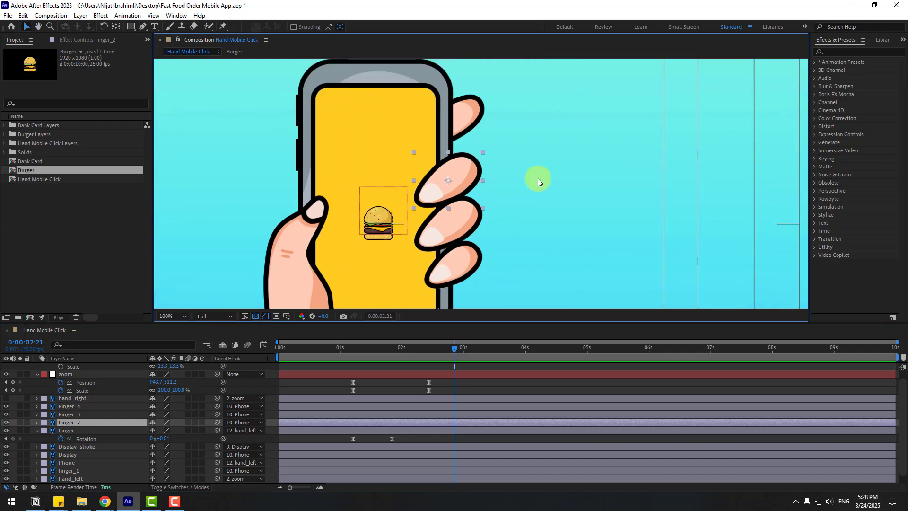
left_click(116, 28)
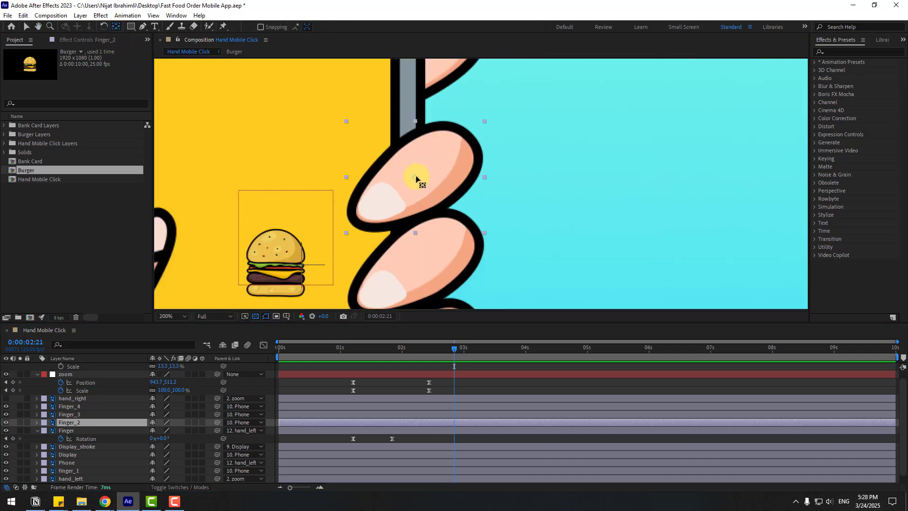
left_click_drag(416, 178, 457, 157)
left_click(69, 415)
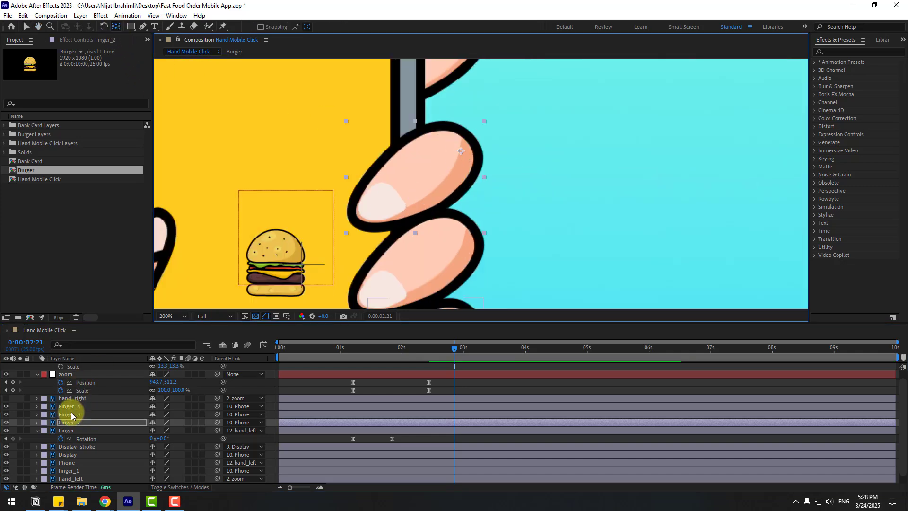
left_click_drag(417, 268, 440, 179)
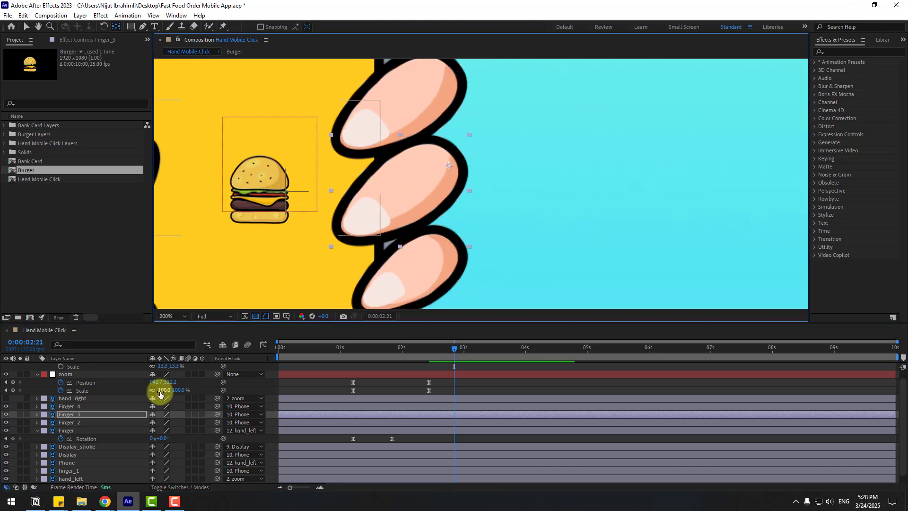
left_click(69, 407)
left_click_drag(412, 278, 452, 257)
left_click(24, 25)
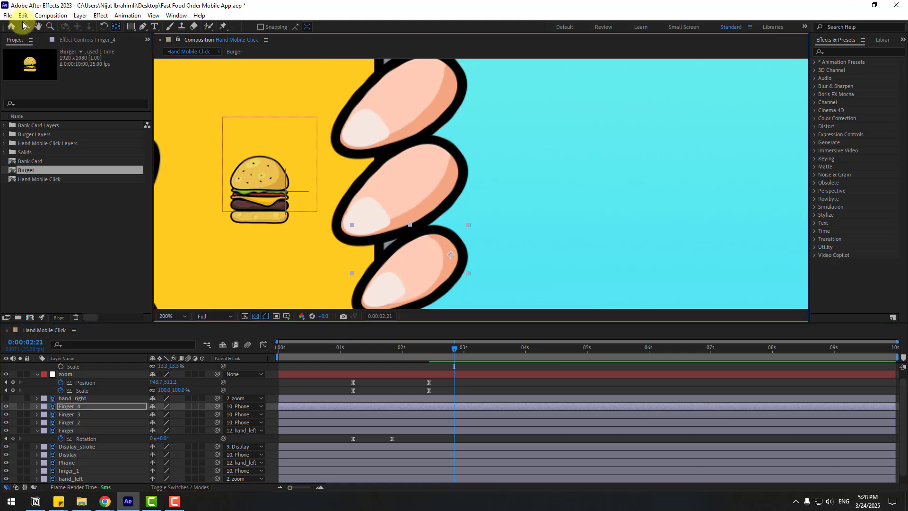
left_click(464, 210)
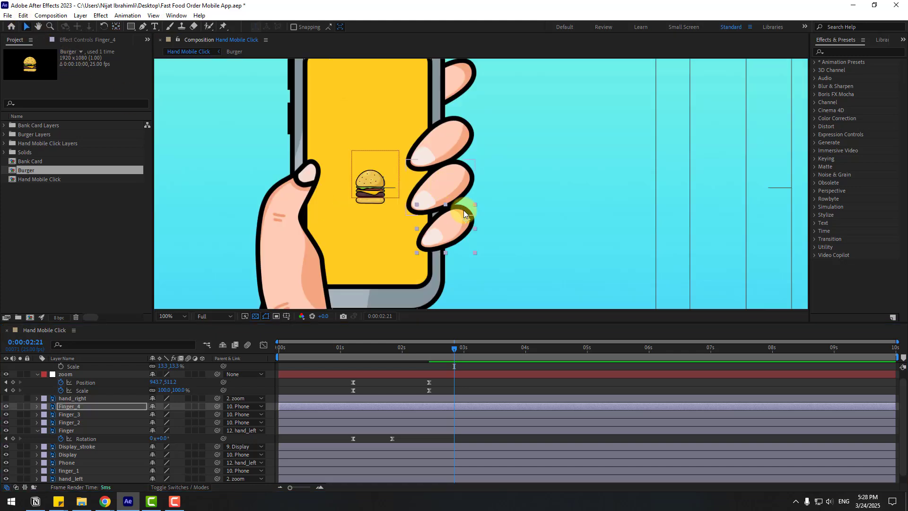
Keyframe 0° Rotation at 2:09, then Finger_2 +61°, Finger_3 -50°, Finger_4 -10° at 1:05.
left_click(67, 422, "shift")
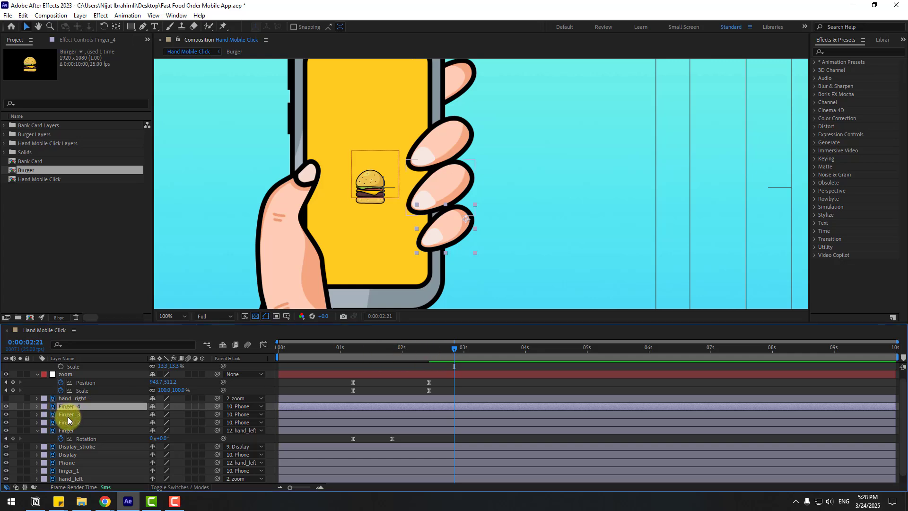
key("r")
left_click_drag(441, 344, 353, 349)
key("alt+shift+r")
scroll(485, 206, "down", 4)
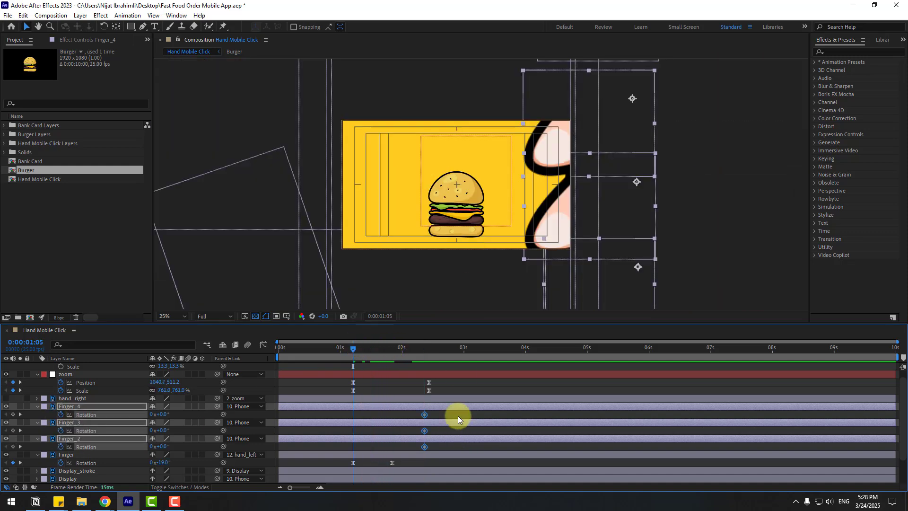
left_click(453, 384)
left_click_drag(165, 415, 163, 446)
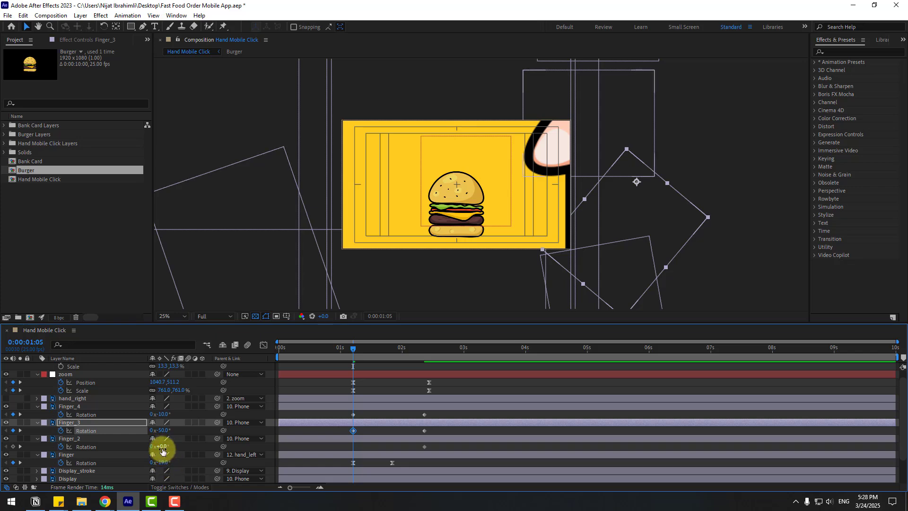
left_click_drag(164, 451, 183, 438)
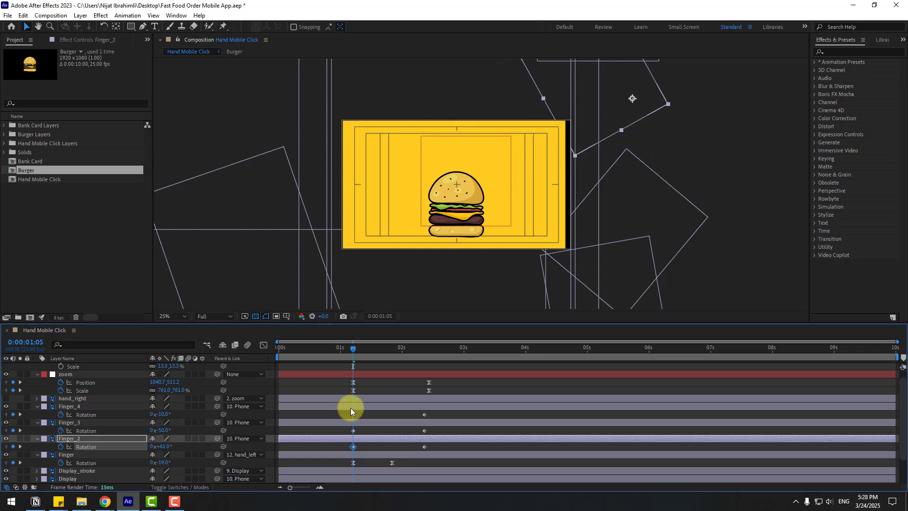
Apply Easy Ease to the Rotation keyframes of Finger_2 through Finger_4.
left_click_drag(434, 411, 349, 449)
right_click(353, 447)
mouse_move(416, 440)
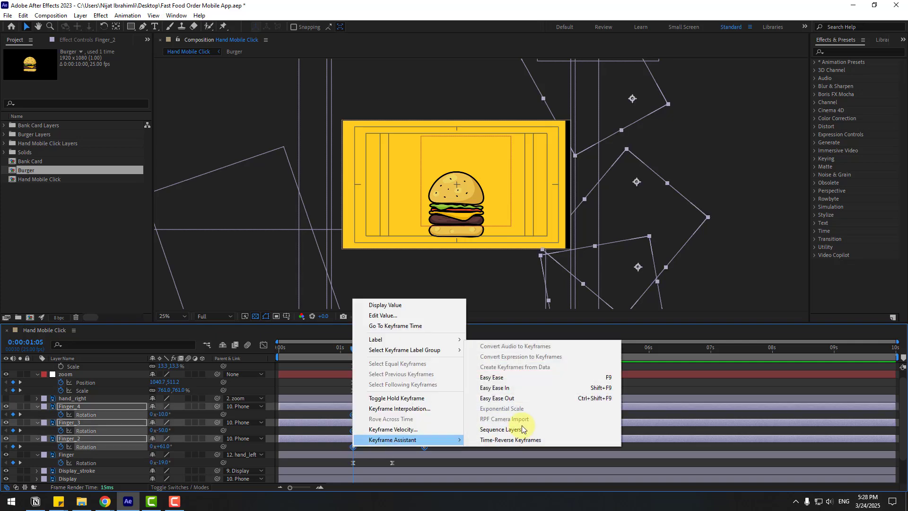
left_click(529, 377)
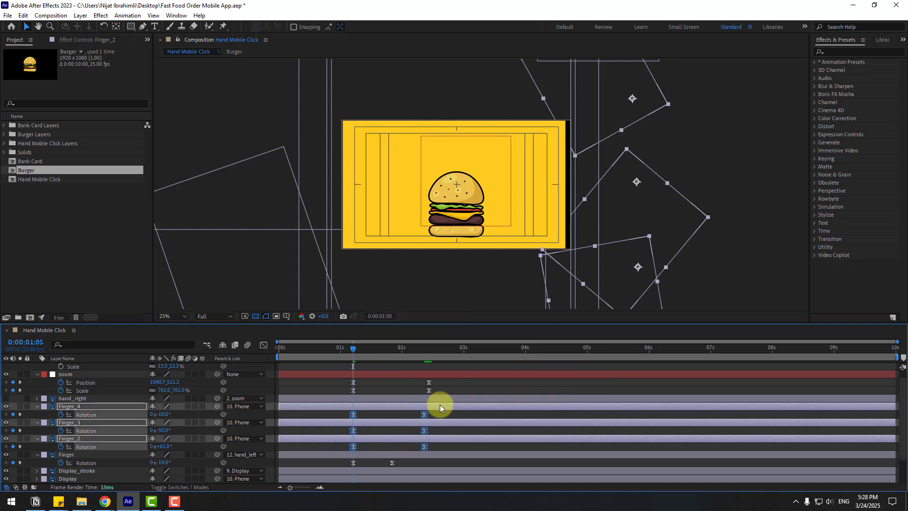
left_click(373, 387)
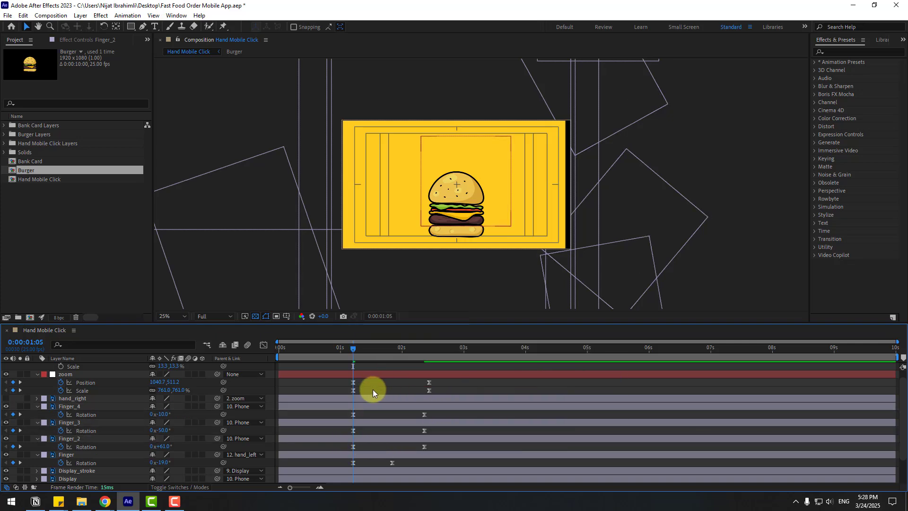
left_click(75, 374)
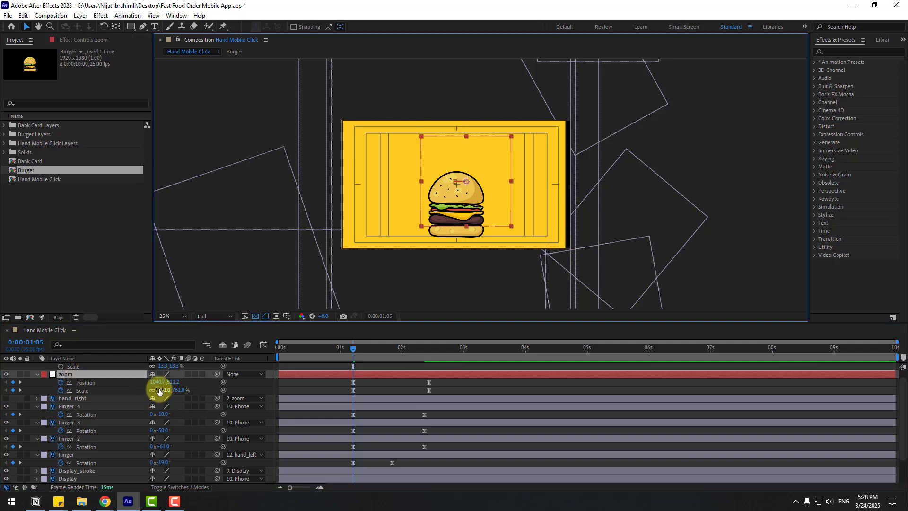
left_click_drag(159, 390, 288, 390)
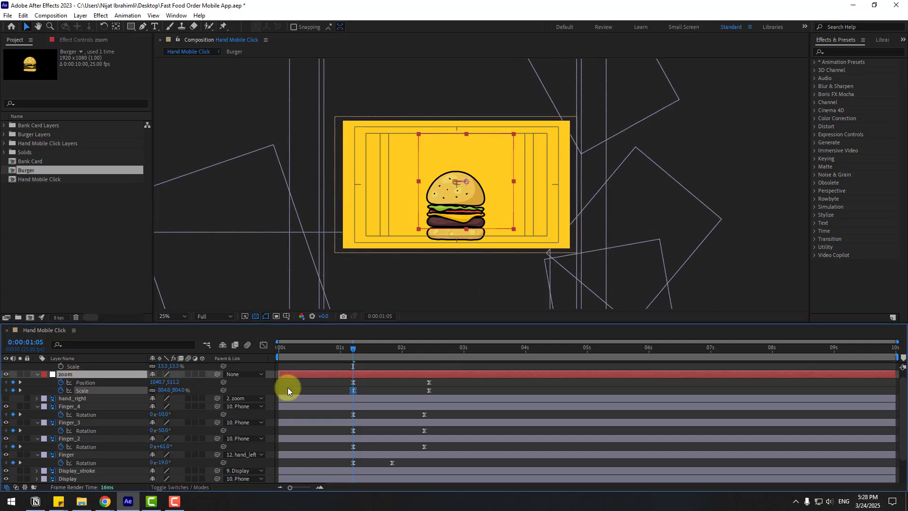
key("space")
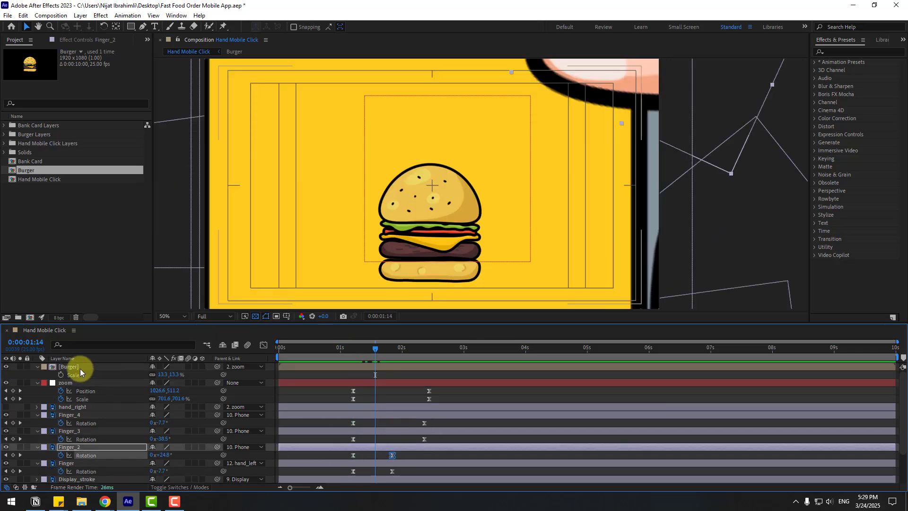
left_click(81, 368)
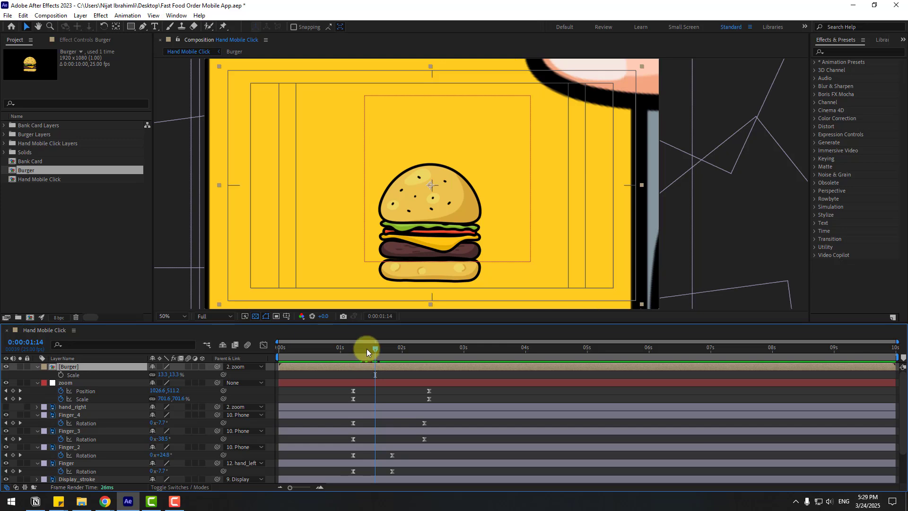
left_click_drag(367, 348, 354, 349)
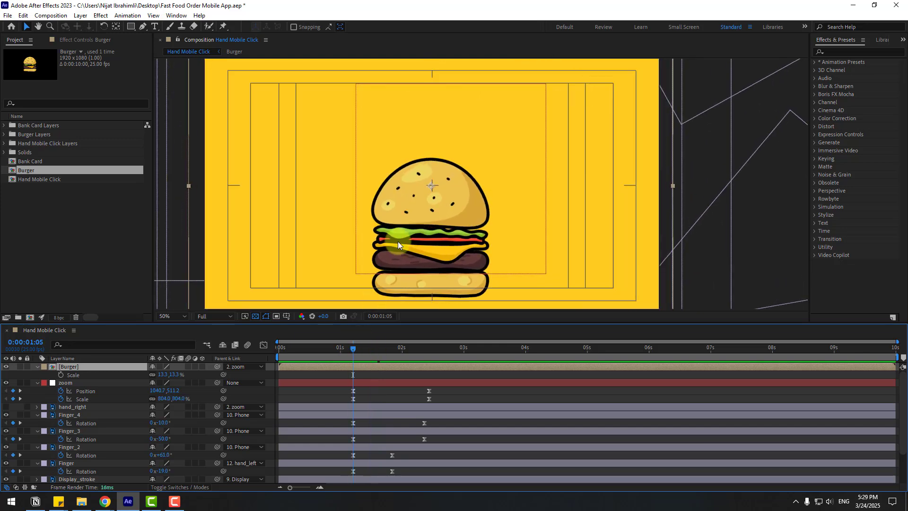
key("comma")
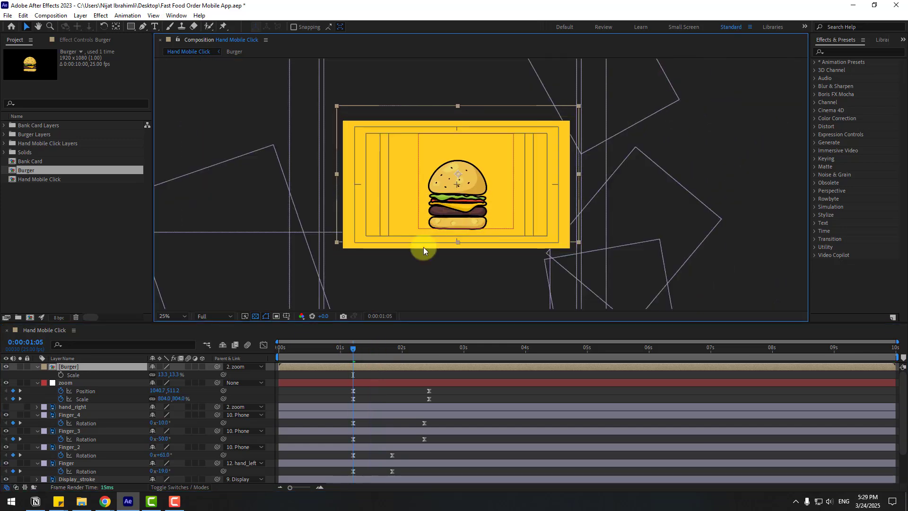
key("period")
left_click(65, 367)
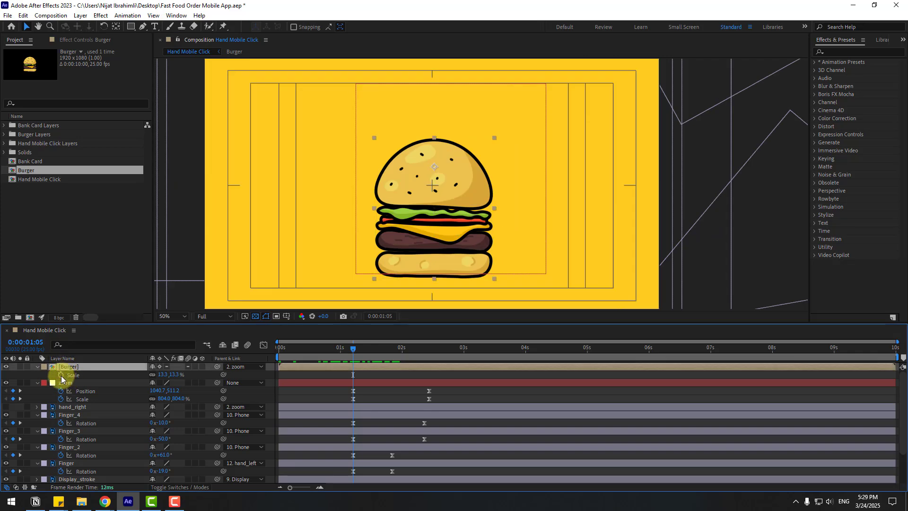
Keyframe the Burger's Scale from 13.3% at 1:05 to 42.3% at 2:11.
left_click(61, 375)
left_click(415, 349)
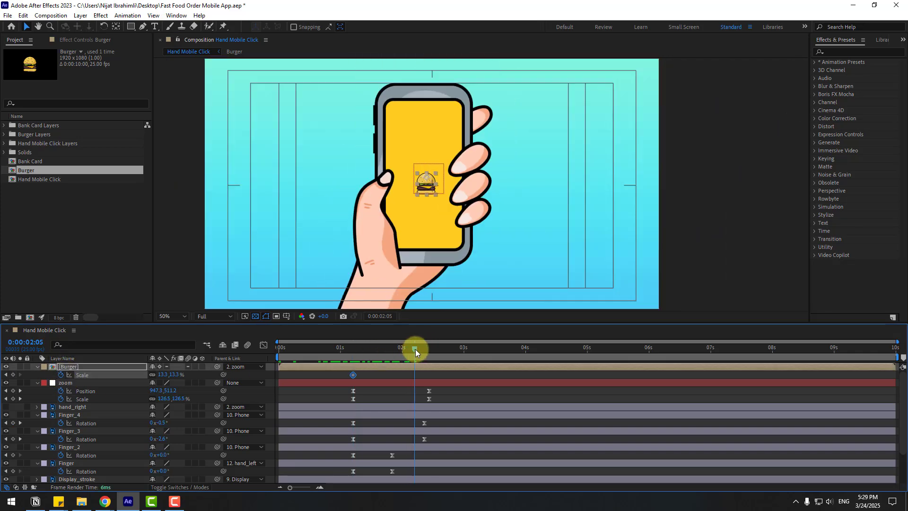
left_click_drag(416, 349, 427, 340)
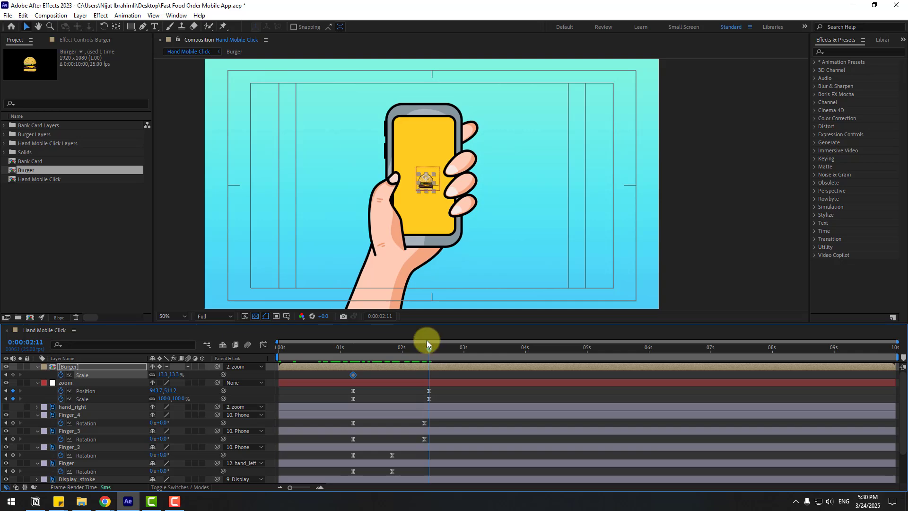
key("period")
mouse_move(163, 374)
left_mouse_down()
mouse_move(177, 373)
mouse_move(167, 368)
left_mouse_up()
key("comma")
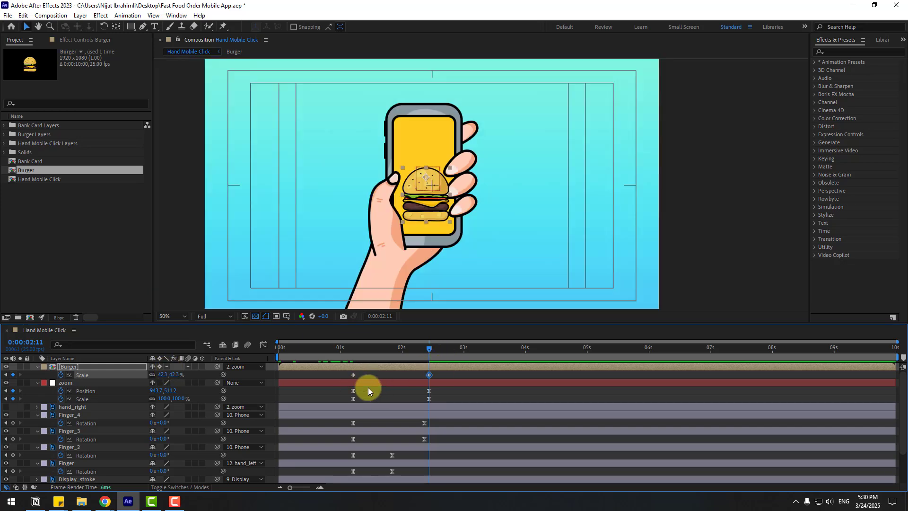
Keyframe the Burger's Position at 1:05, raising it to Y -74.4 at 2:11.
key("shift+p")
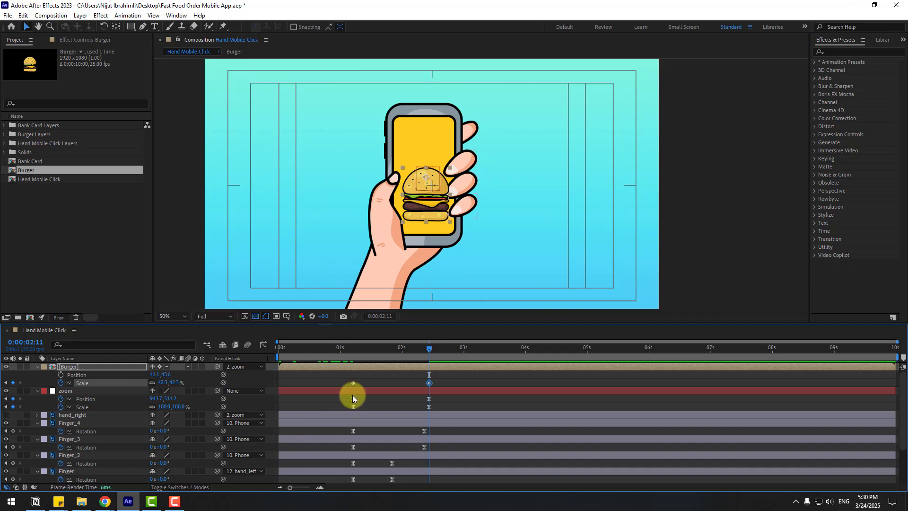
left_click(354, 348)
left_click(60, 375)
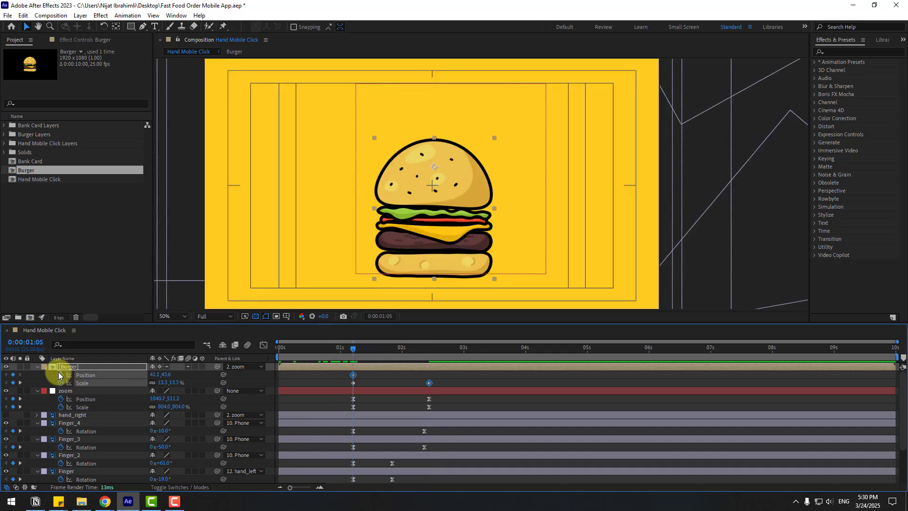
left_click_drag(420, 352, 428, 349)
scroll(447, 207, "up", 1)
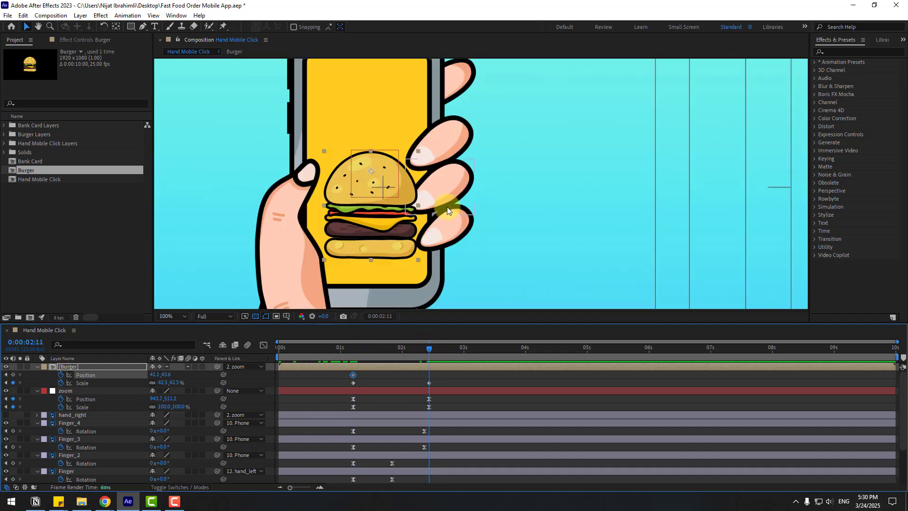
left_click_drag(155, 374, 85, 476)
key("comma")
key("comma")
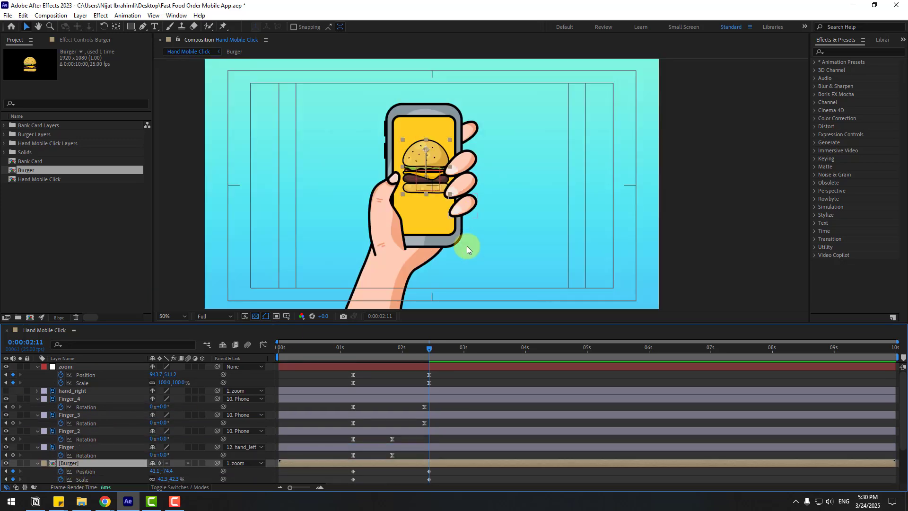
scroll(441, 465, "down", 1)
Apply Easy Ease to the Burger's Position and Scale keyframes and preview.
left_click_drag(437, 447, 354, 452)
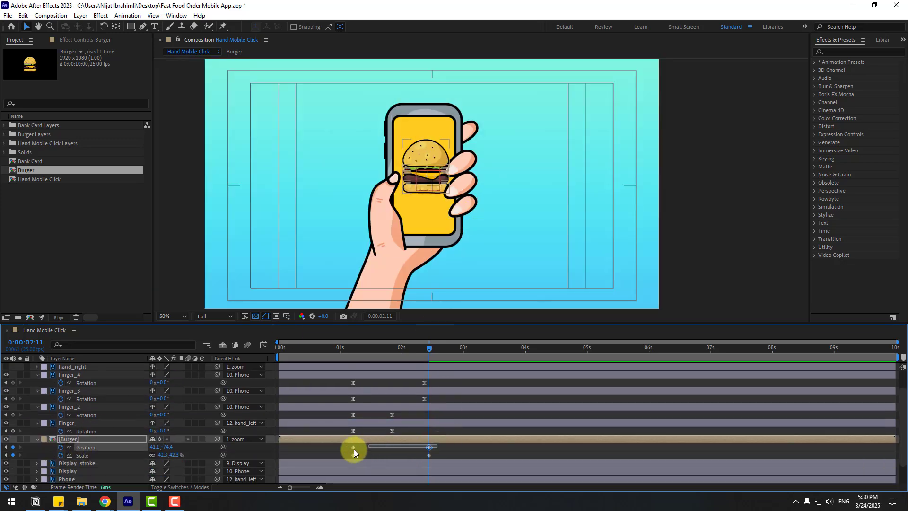
right_click(352, 457)
mouse_move(378, 477)
left_click(514, 382)
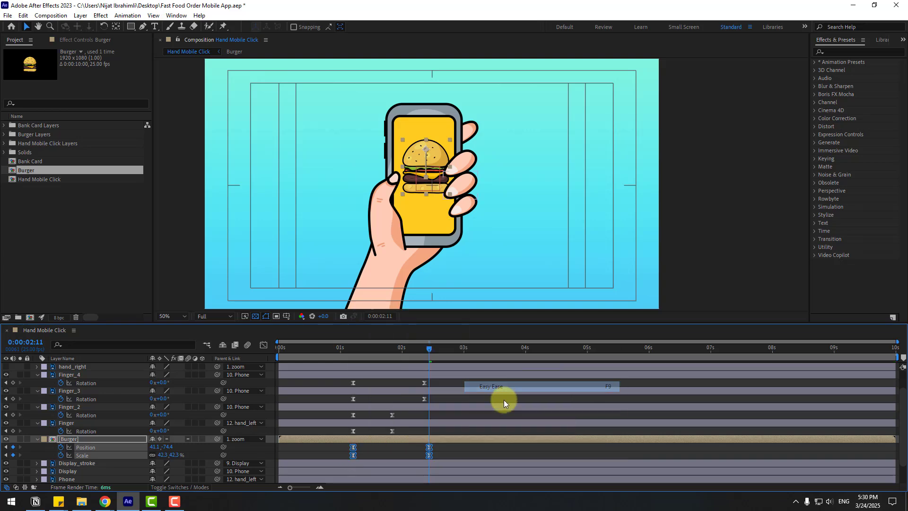
key("space")
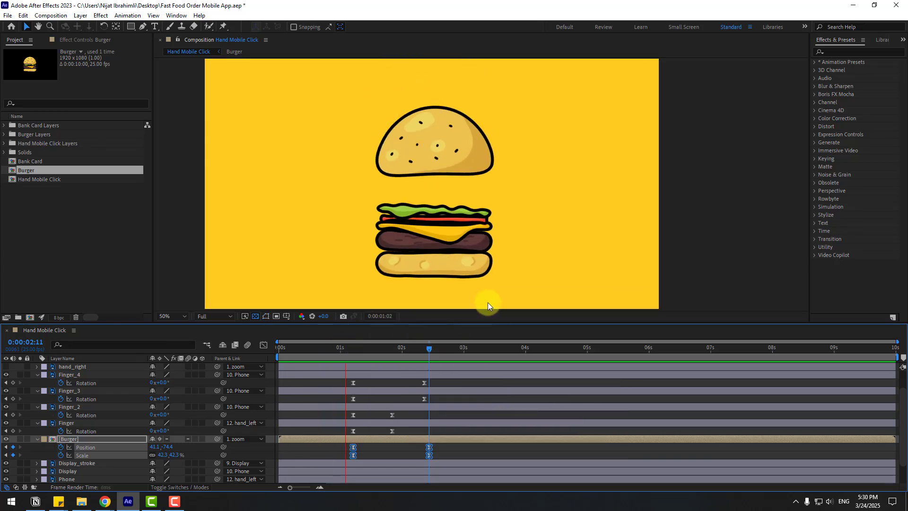
key("space")
Fit the composition in the viewer, delay the first Burger keyframes slightly, and preview again.
left_click(183, 316)
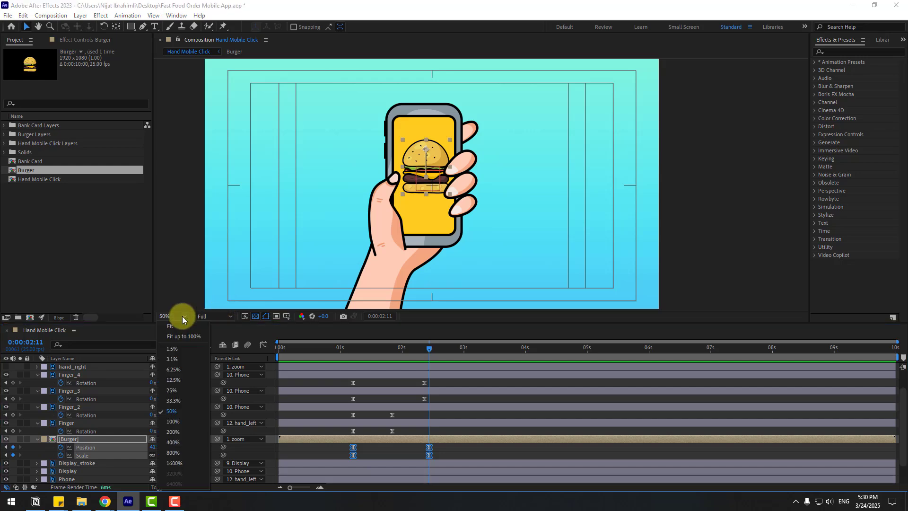
left_click(348, 435)
left_click_drag(353, 453, 376, 454)
key("space")
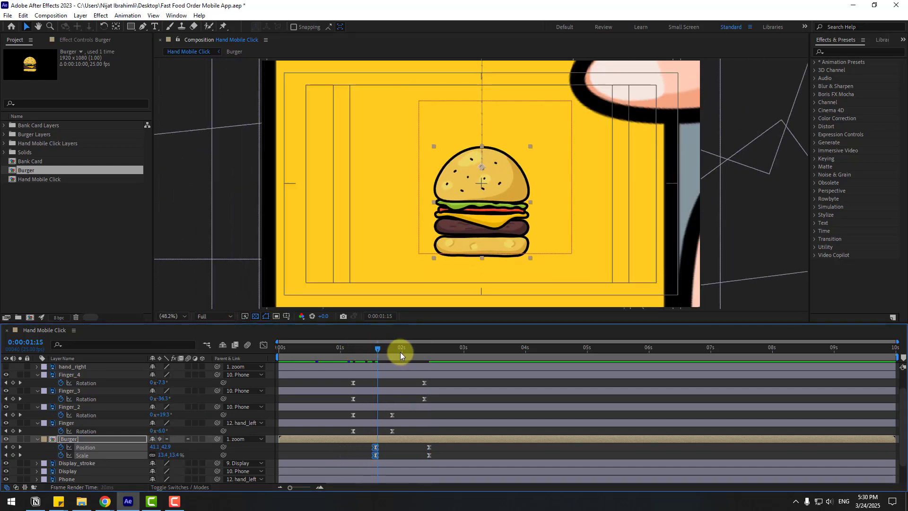
left_click(419, 352)
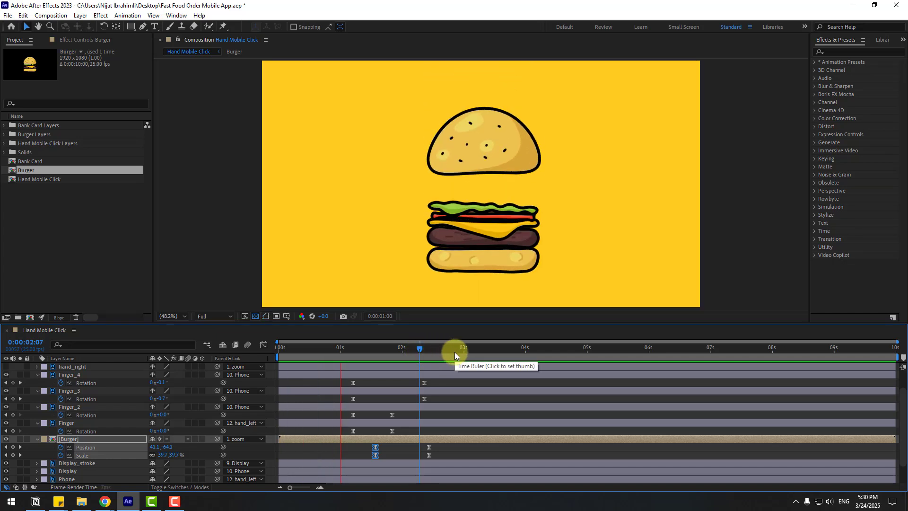
key("space")
Collapse all layers' properties and deselect the layers.
scroll(87, 417, "up", 1)
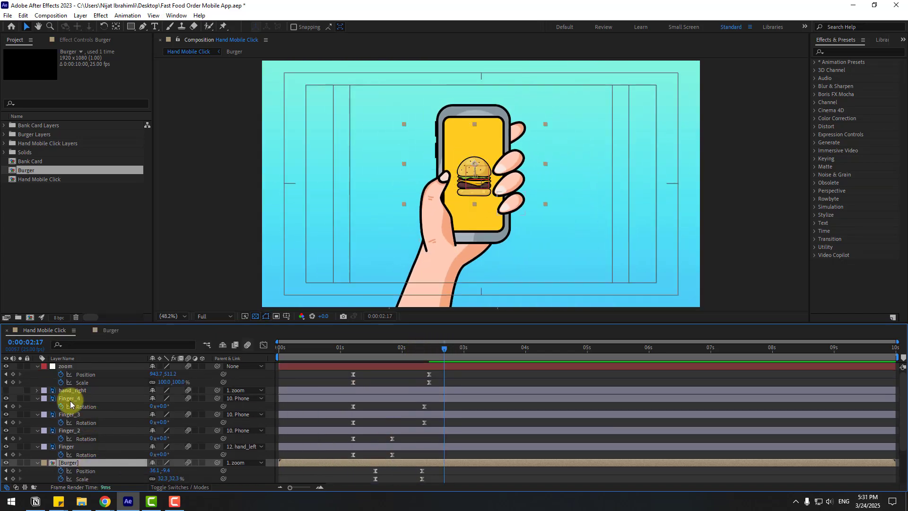
left_click(70, 401)
key("ctrl+a")
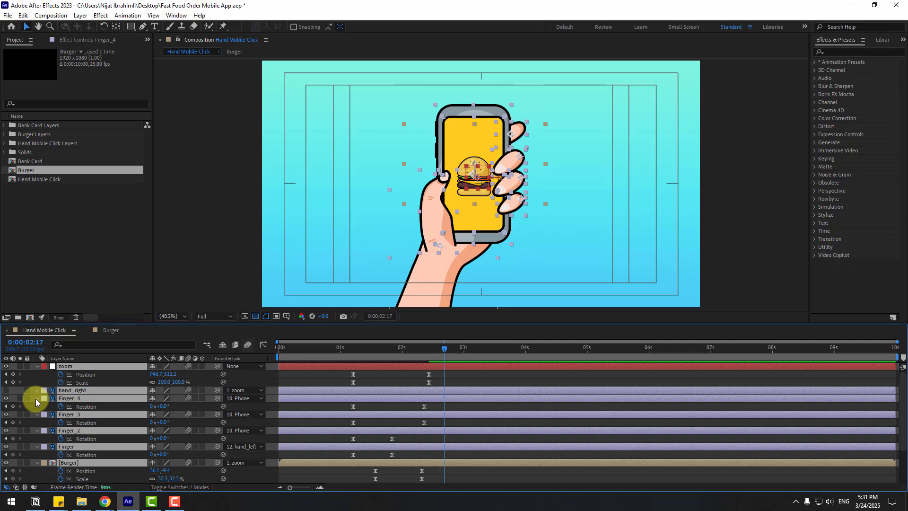
left_click(37, 399)
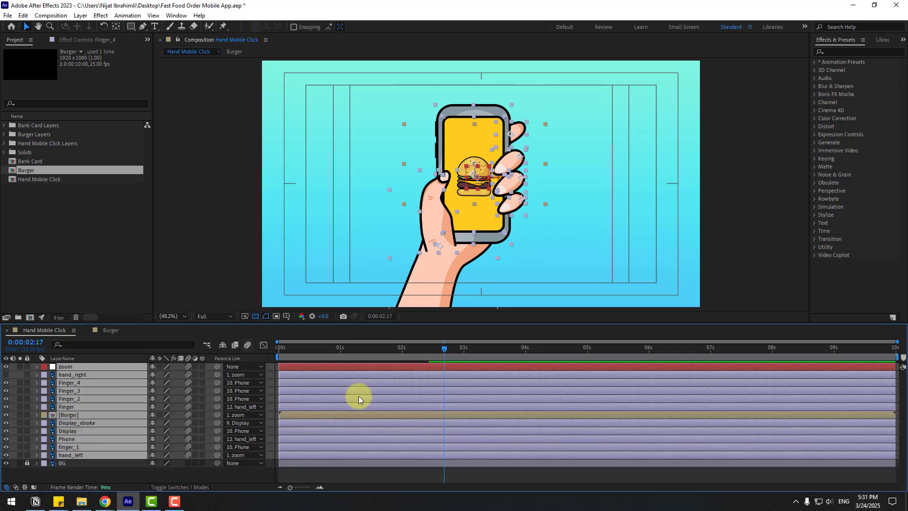
left_click(93, 471)
Turn on hand_right's visibility and change its parent from 1. zoom to None.
left_click(72, 376)
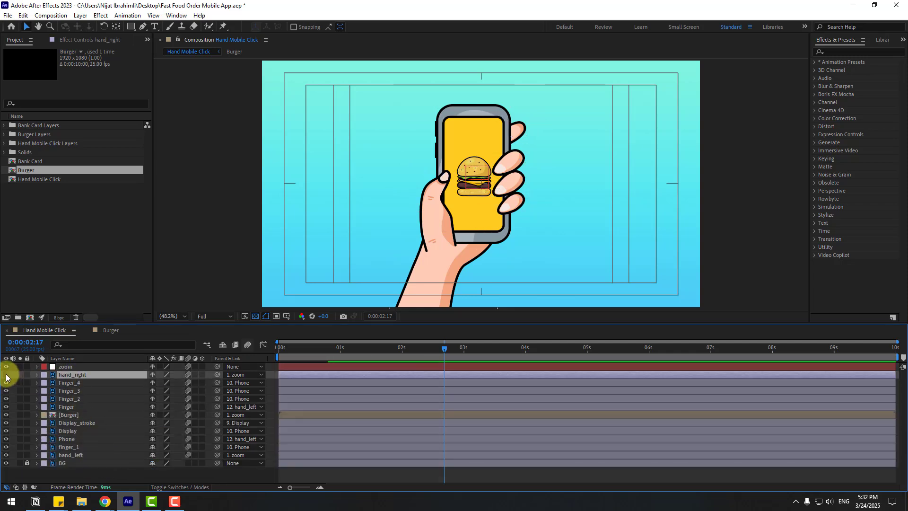
left_click(5, 375)
left_click_drag(334, 352, 446, 334)
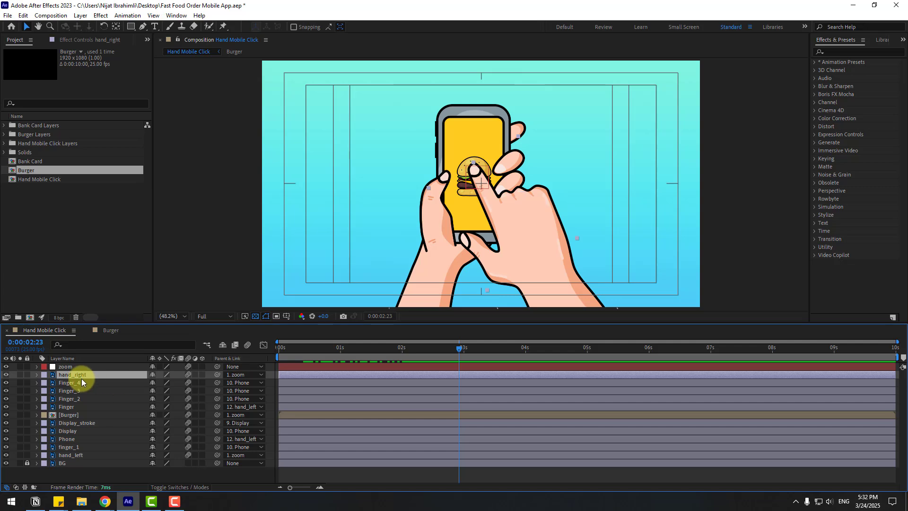
left_click(236, 376)
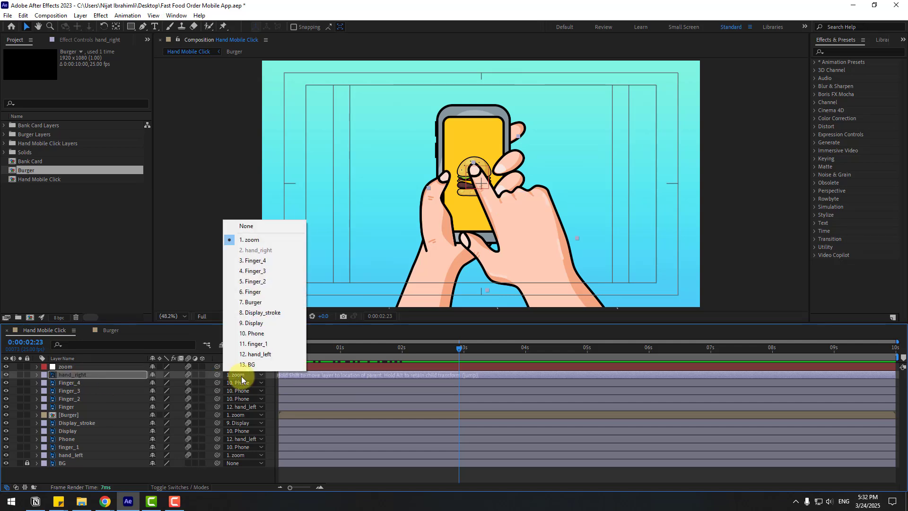
left_click(250, 226)
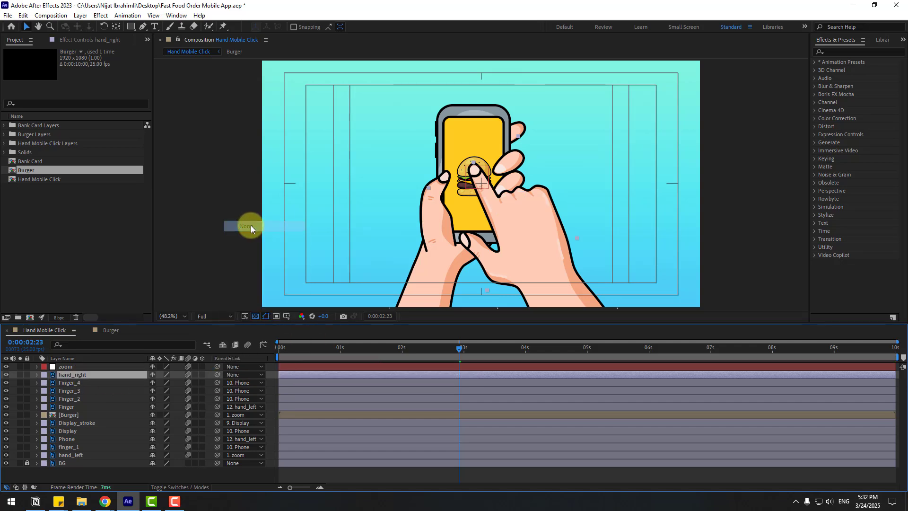
Keyframe hand_right lowered at -32° rotation at 2:12, rising onto the phone by 3:05.
key("r")
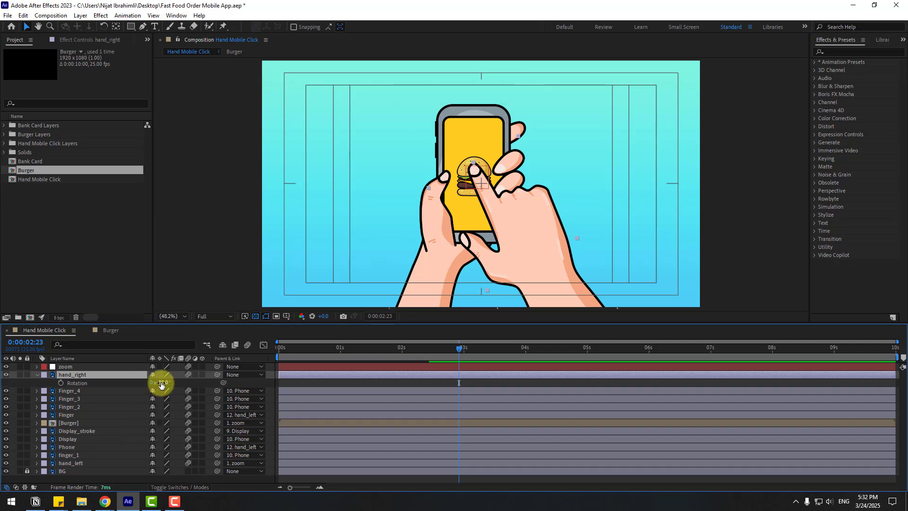
mouse_move(160, 384)
left_mouse_down()
mouse_move(148, 384)
mouse_move(187, 383)
mouse_move(142, 385)
mouse_move(168, 379)
mouse_move(162, 383)
left_mouse_up()
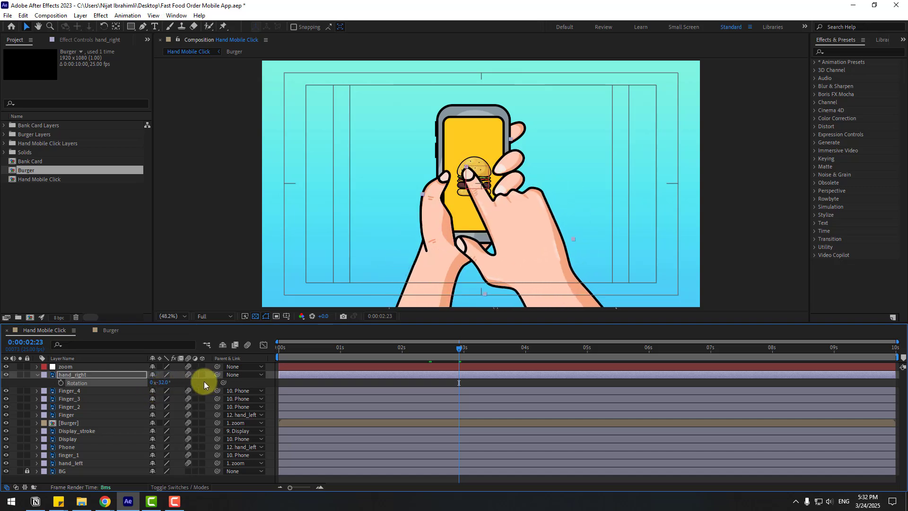
key("p")
left_click_drag(467, 265, 561, 379)
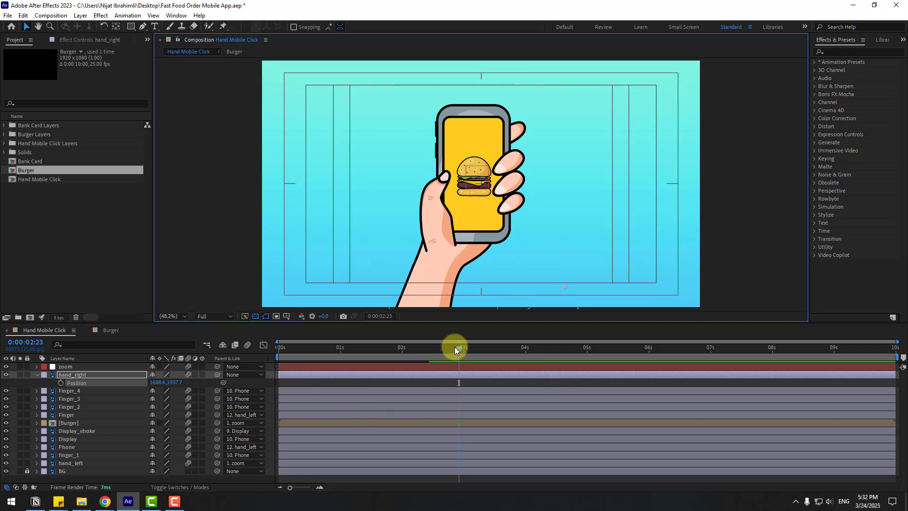
left_click_drag(455, 347, 430, 345)
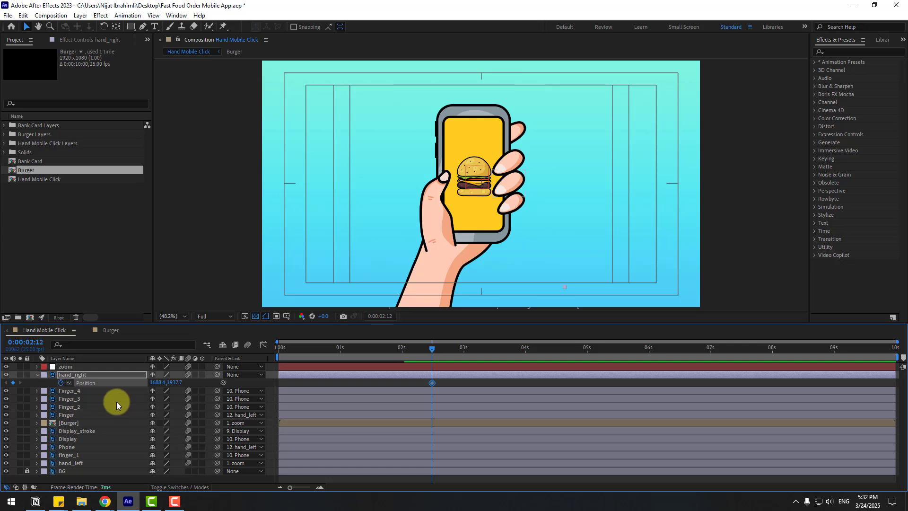
key("shift+r")
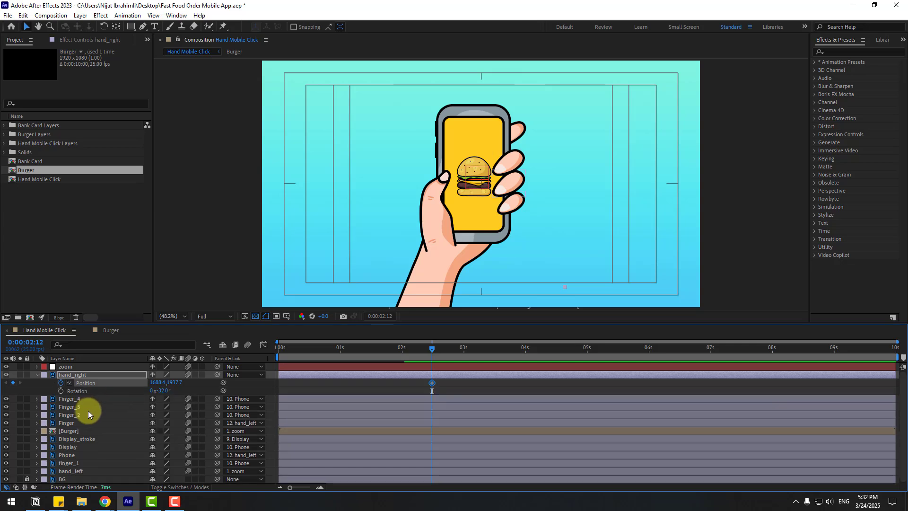
left_click(60, 391)
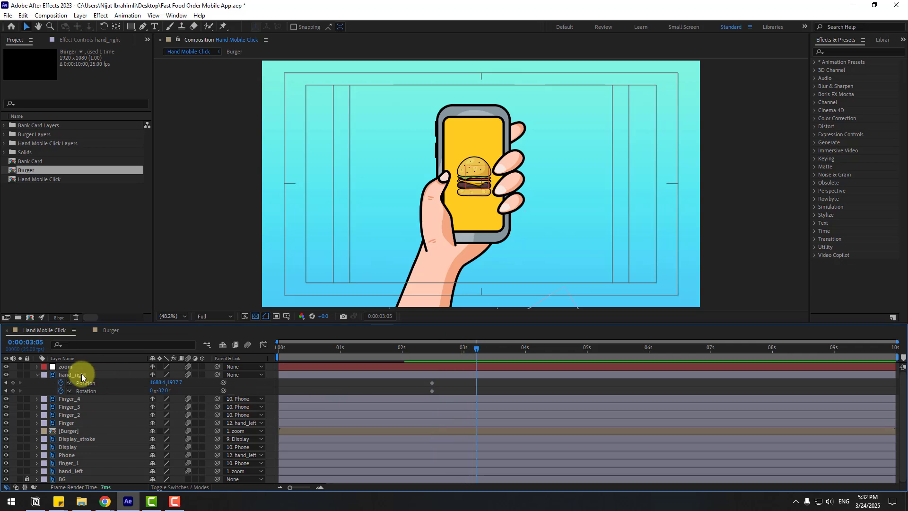
left_click_drag(473, 282, 500, 150)
key("Page_Up")
key("Page_Up")
Apply Easy Ease to both hand_right Position keyframes.
left_click_drag(484, 386, 423, 373)
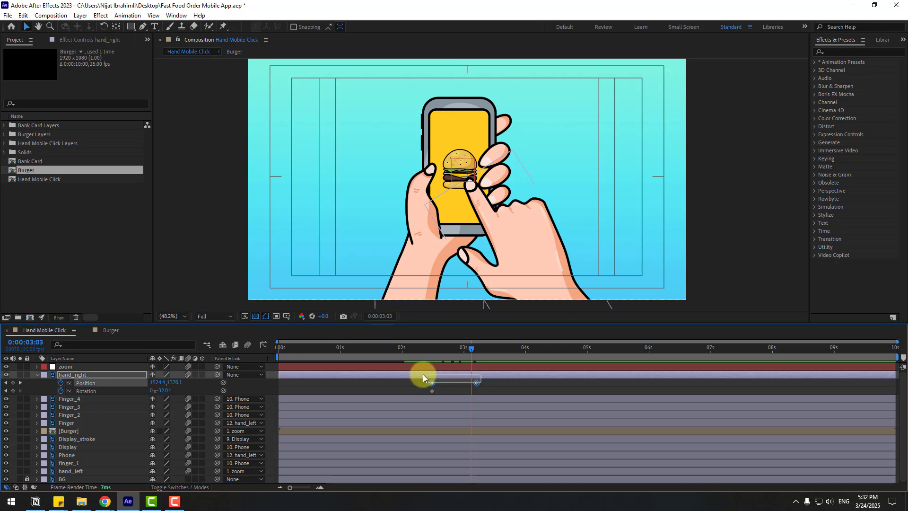
right_click(434, 382)
mouse_move(526, 375)
left_click(571, 407)
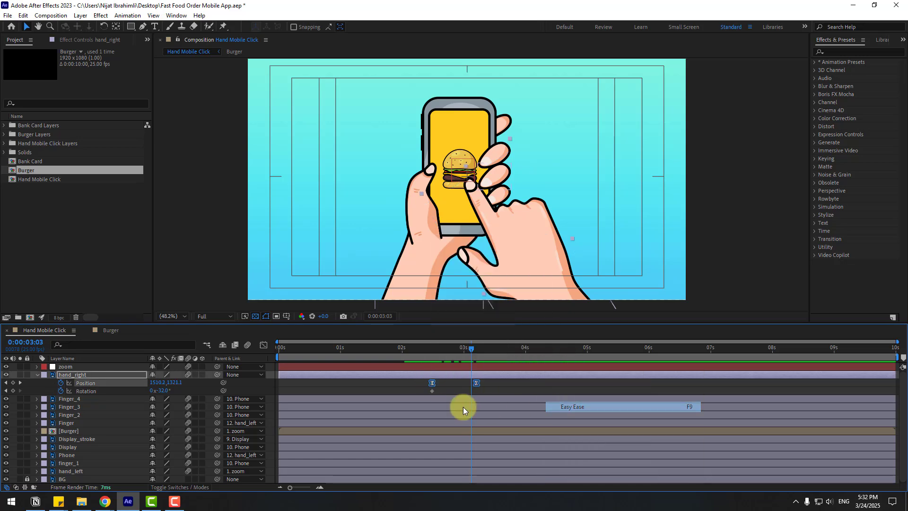
Start the work area at 2:20, narrow the Position speed peak, and move the Rotation key to 3:03.
left_click_drag(275, 355, 430, 354)
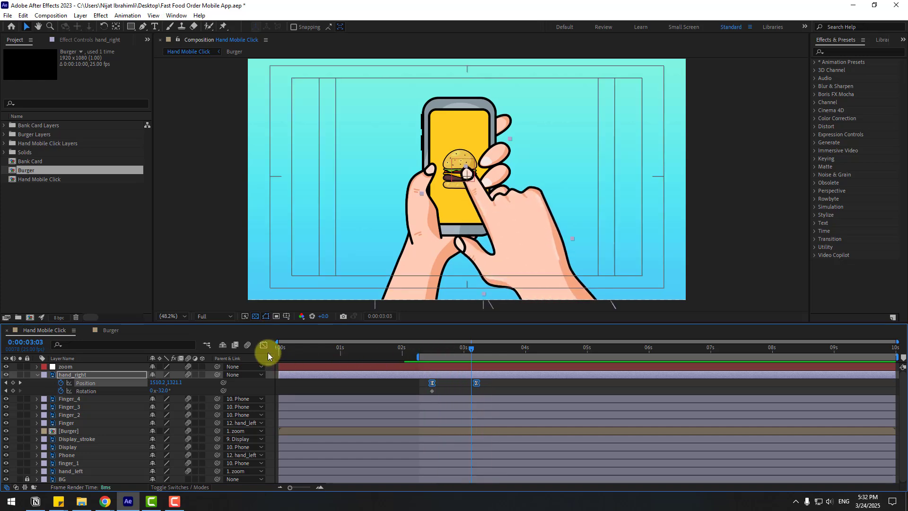
left_click(264, 345)
left_click(433, 461)
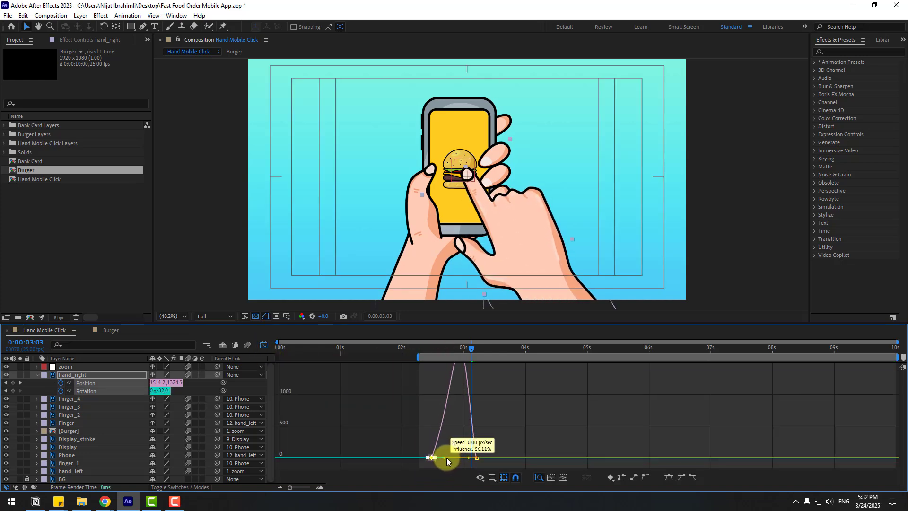
mouse_move(446, 457)
left_mouse_down()
mouse_move(470, 456)
mouse_move(459, 459)
left_mouse_up()
key("space")
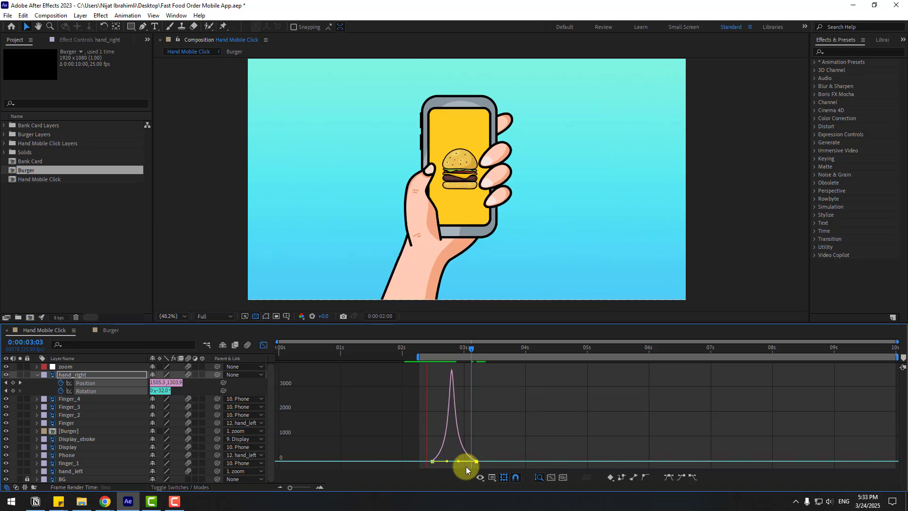
left_click(263, 346)
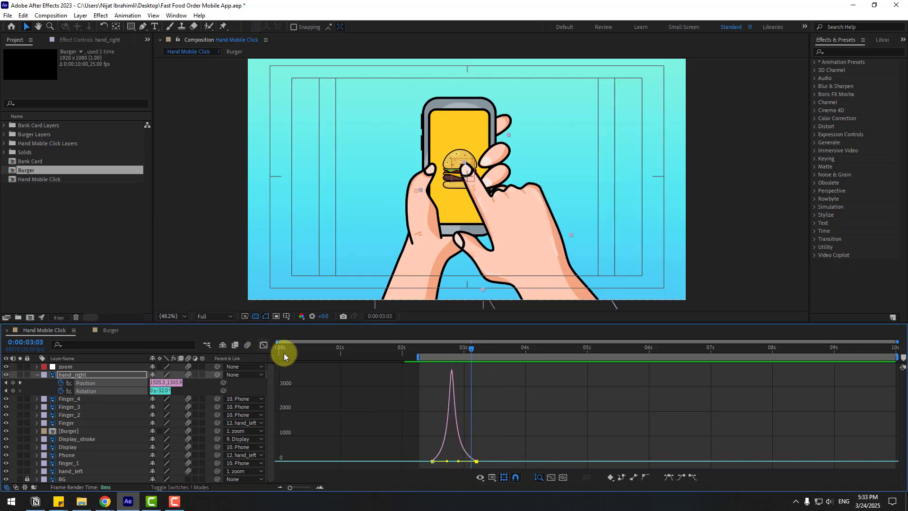
left_click_drag(433, 391, 477, 391)
left_click_drag(468, 351, 502, 352)
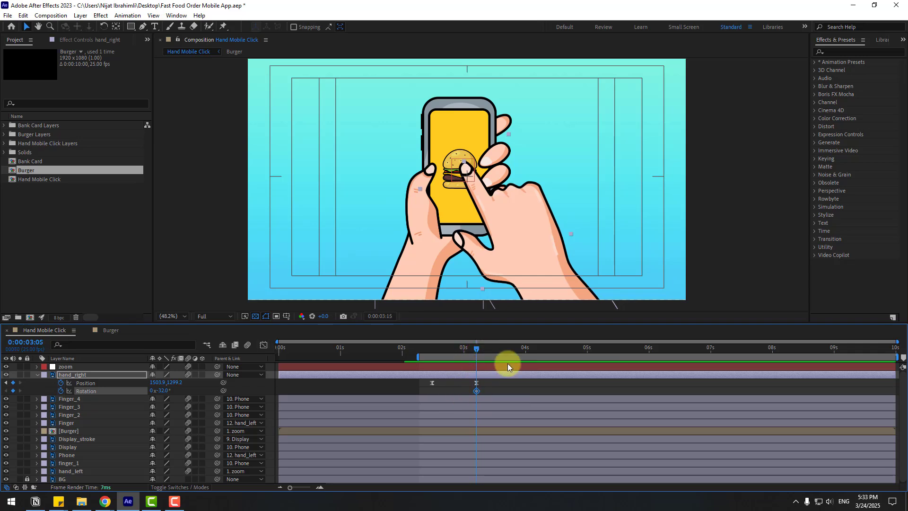
At 3:15, rotate hand_right to -22° and lift it up and to the right.
left_click(399, 385)
left_click_drag(162, 391, 166, 391)
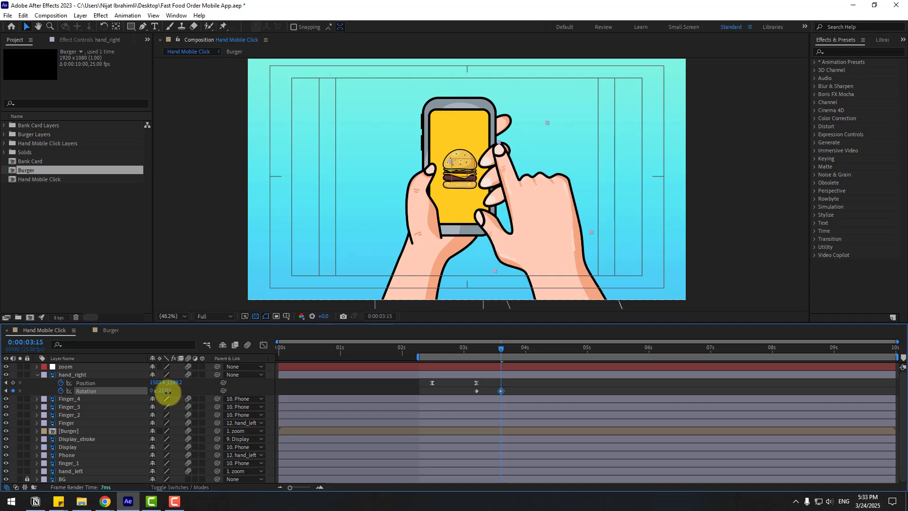
left_click(283, 387)
left_click(120, 377)
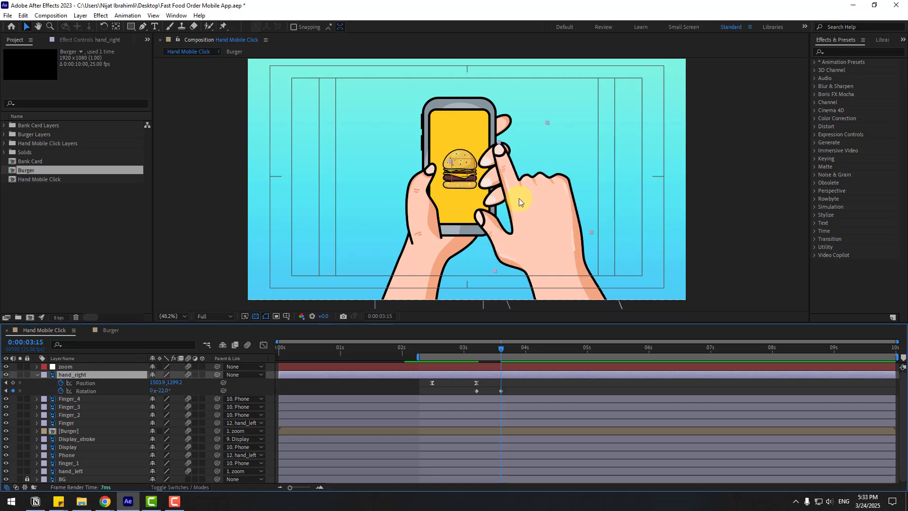
left_click_drag(519, 203, 531, 196)
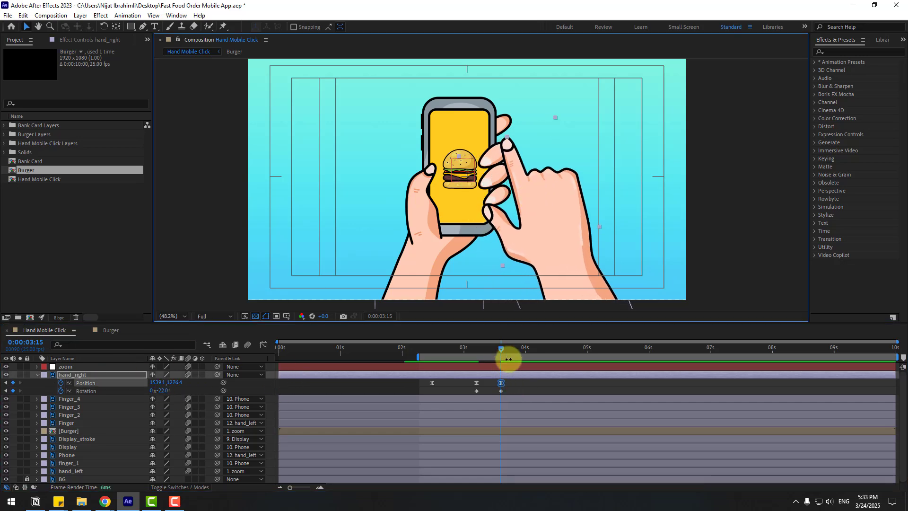
At 4:00, rotate the hand to -34° and move it left onto the burger.
key("shift+Page_Down")
left_click(295, 387)
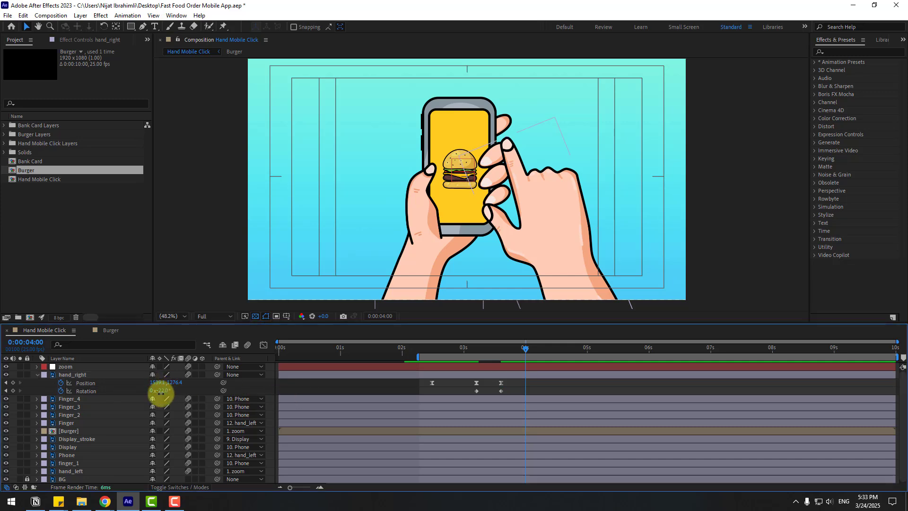
left_click_drag(161, 393, 161, 393)
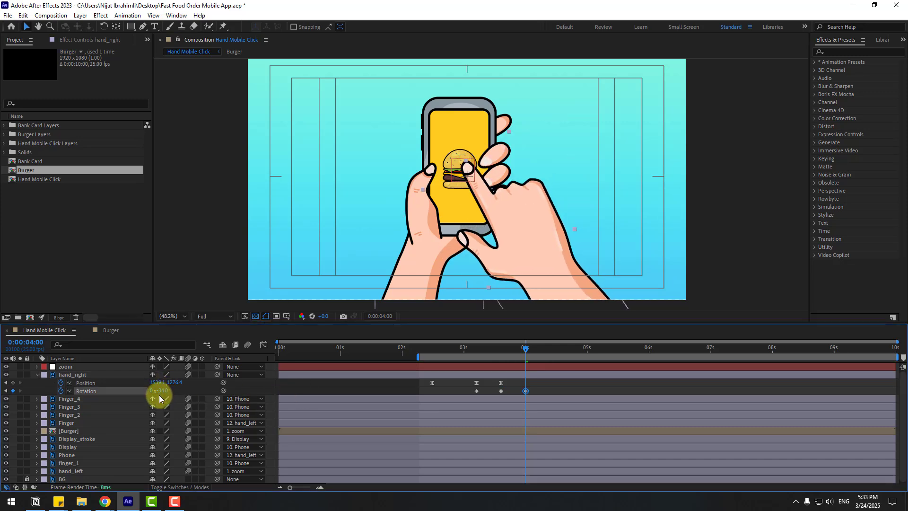
left_click_drag(527, 218, 519, 219)
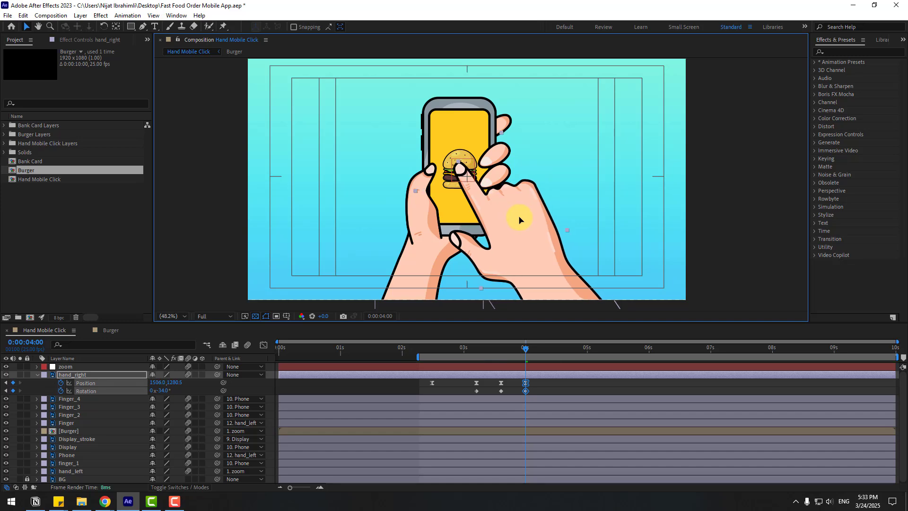
Apply Easy Ease to the three hand_right Rotation keyframes.
left_click_drag(534, 388, 471, 399)
right_click(476, 393)
mouse_move(480, 384)
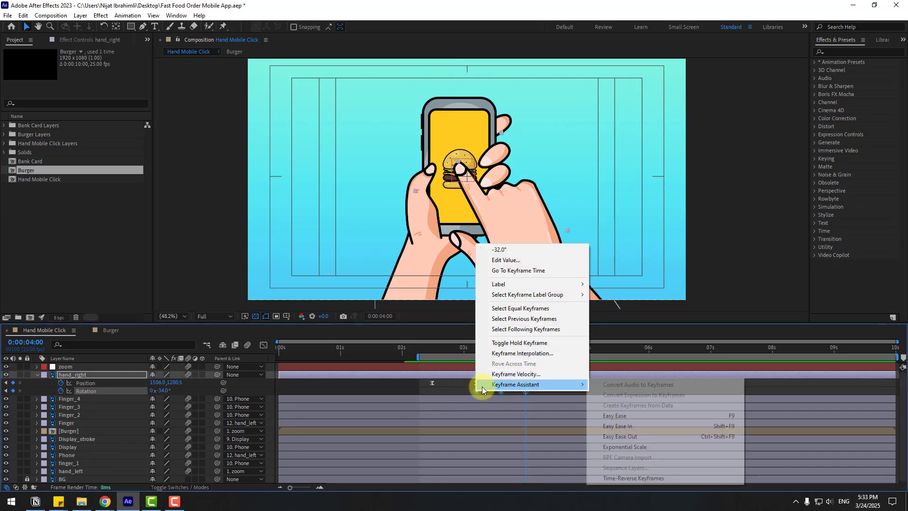
left_click(601, 413)
left_click(542, 385)
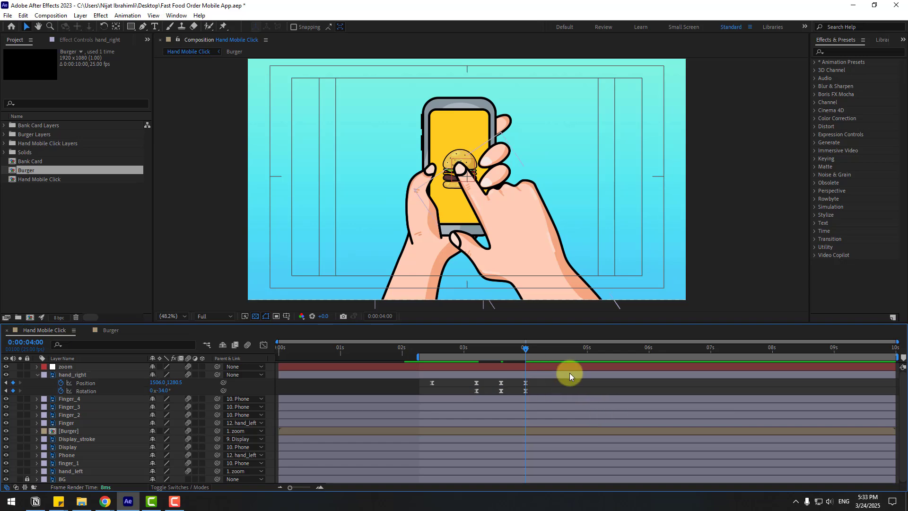
Add settle keyframes: tilt and nudge the hand up-right at 4:03, then -35° and slightly left at 4:06.
scroll(496, 262, "up", 1)
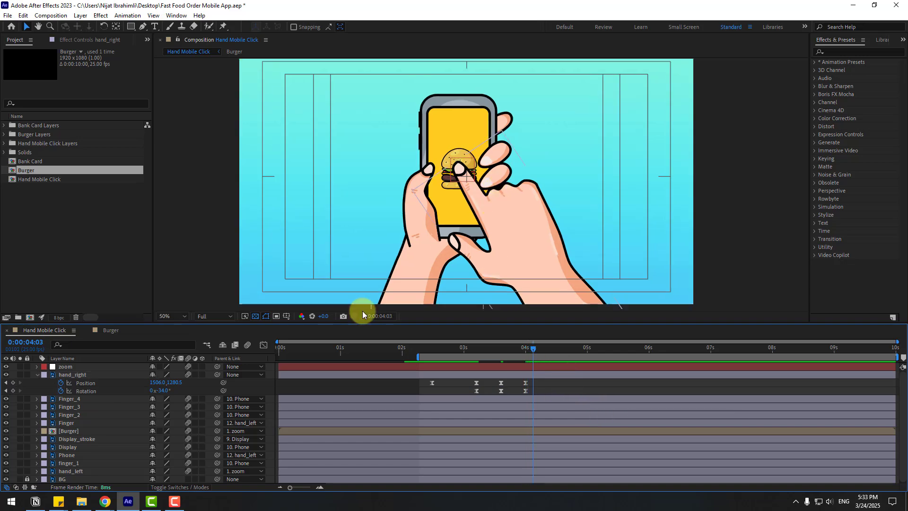
left_click_drag(165, 390, 167, 391)
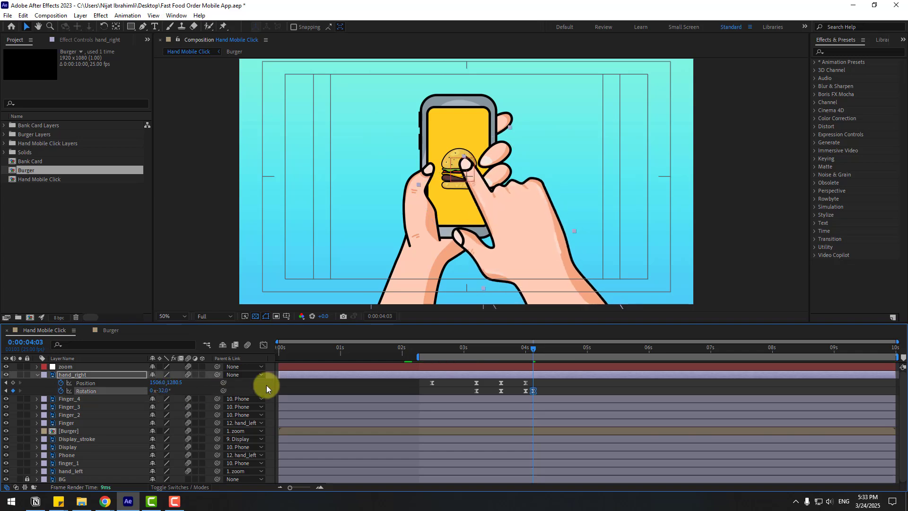
left_click_drag(506, 229, 511, 228)
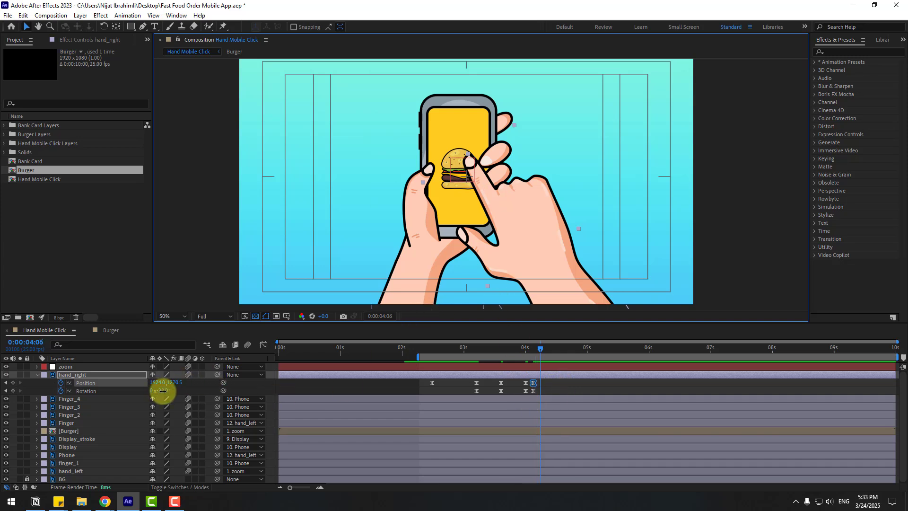
left_click_drag(161, 391, 163, 391)
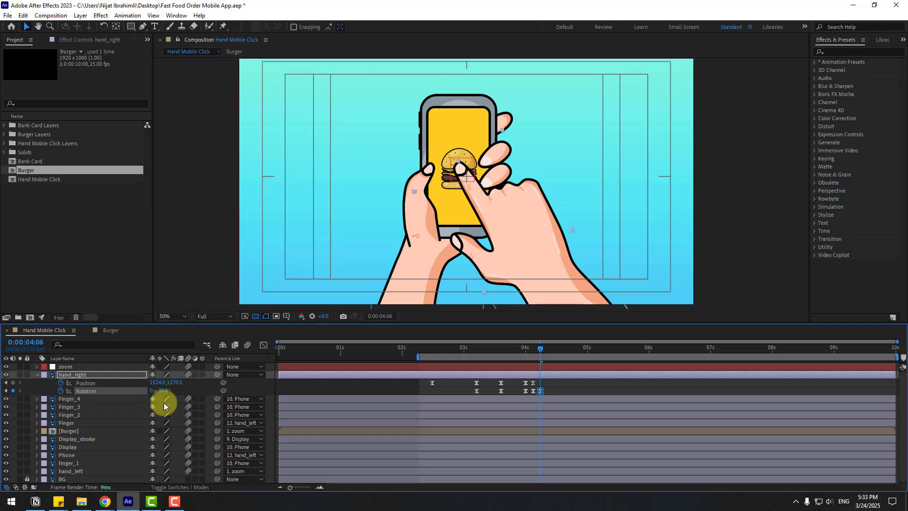
left_click_drag(511, 229, 508, 230)
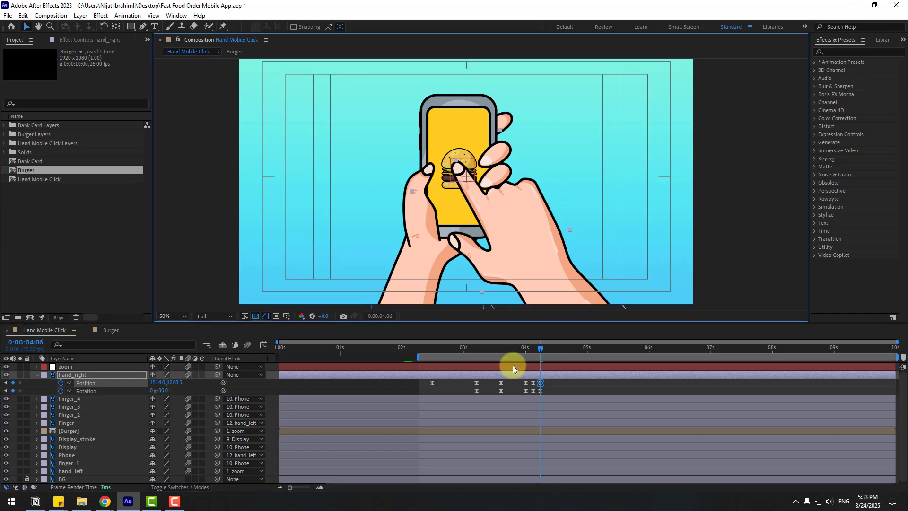
Shift the settle keyframes earlier and preview the tap from a slightly later work area start.
left_click_drag(417, 358, 422, 358)
key("space")
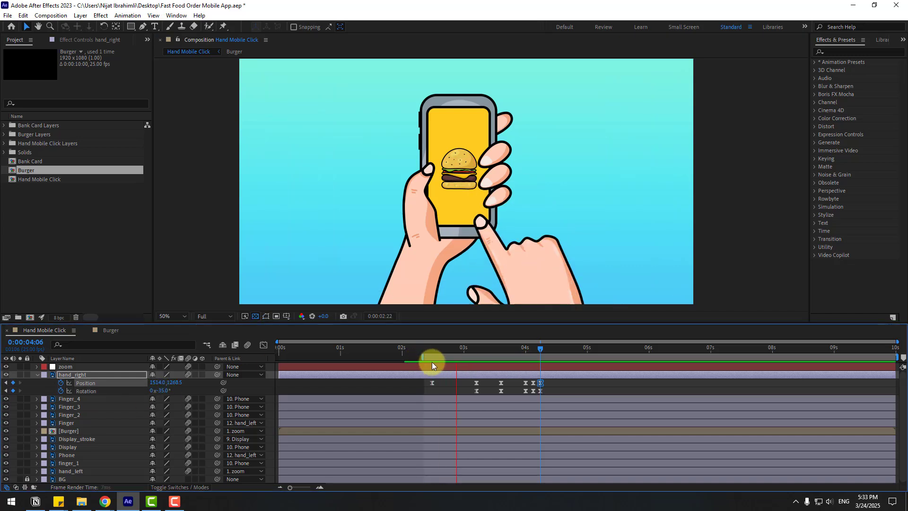
left_click(540, 385)
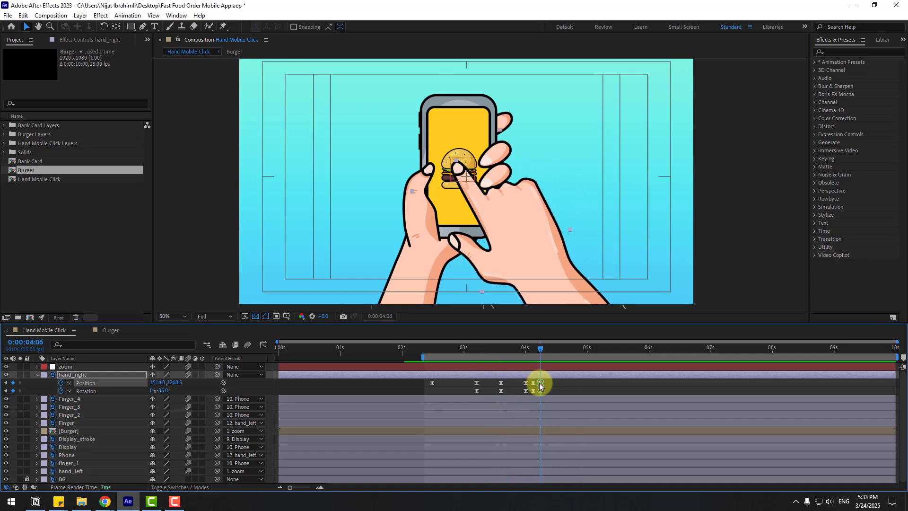
left_click_drag(553, 380, 512, 389)
key("space")
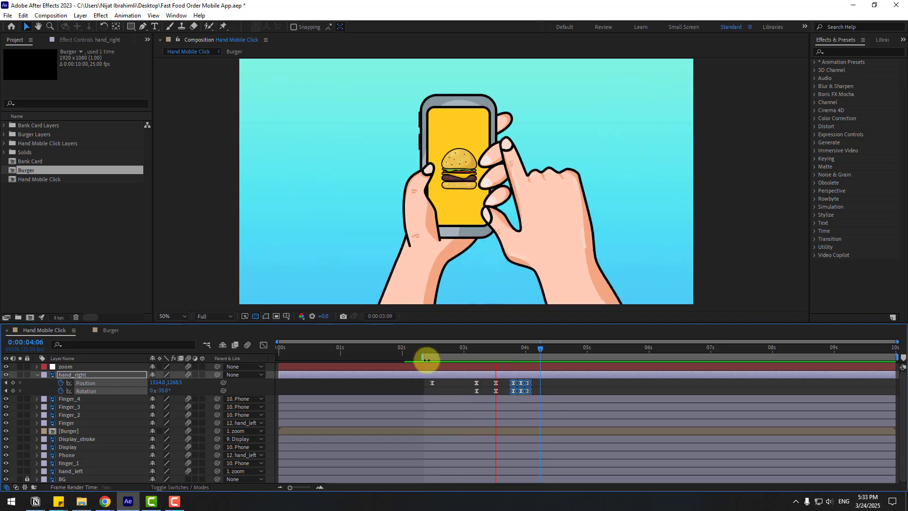
key("space")
left_click_drag(489, 351, 532, 351)
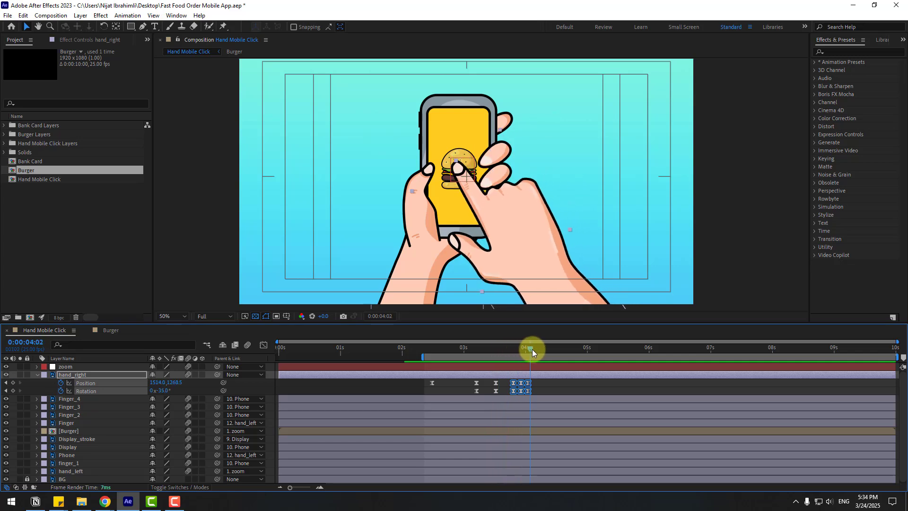
key("space")
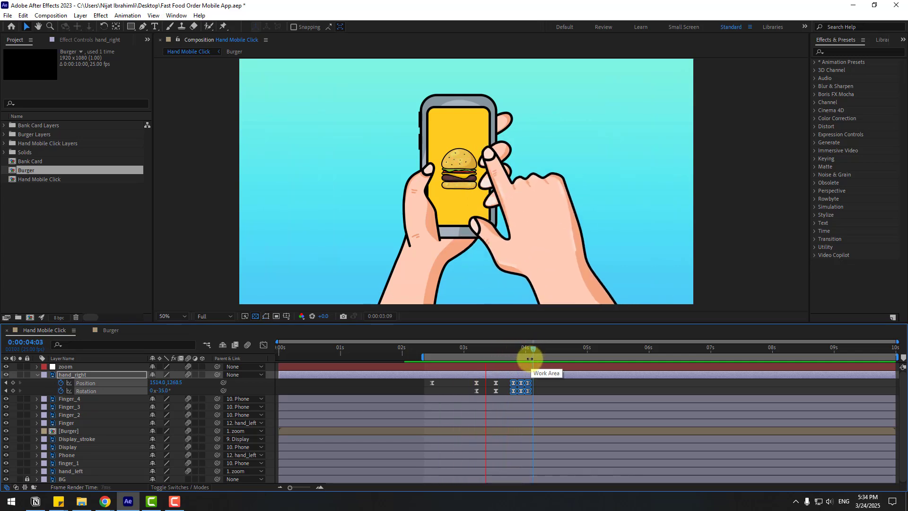
key("space")
Place a Puppet Position pin at the right hand's fingertip on the burger at 3:05.
scroll(505, 389, "up", 2)
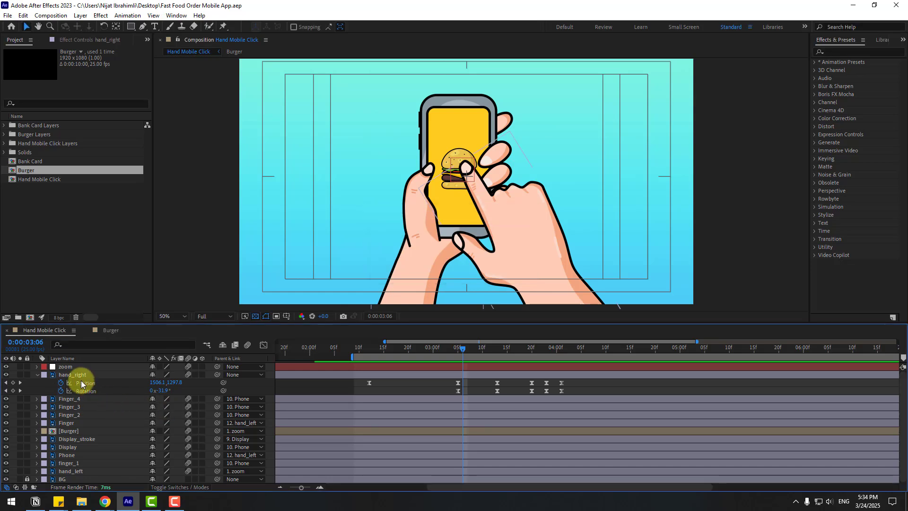
left_click(74, 376)
key("j")
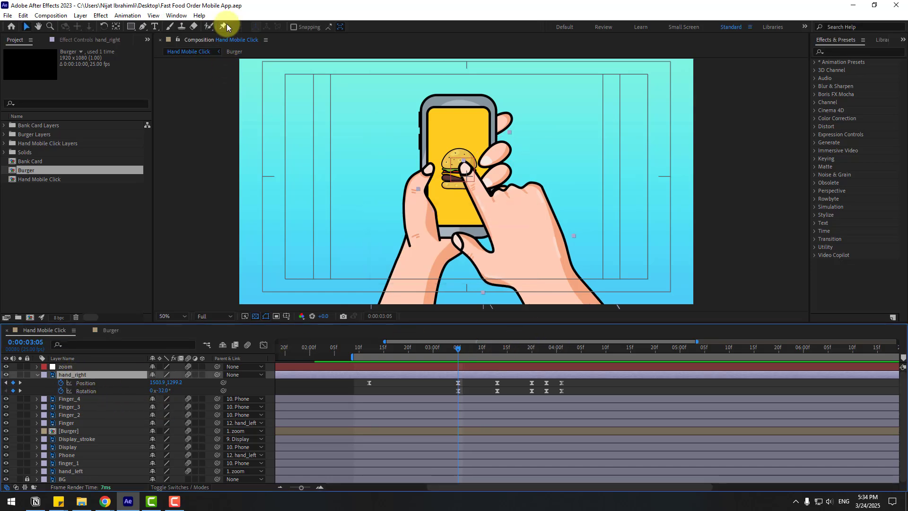
left_click(224, 26)
left_click(465, 167)
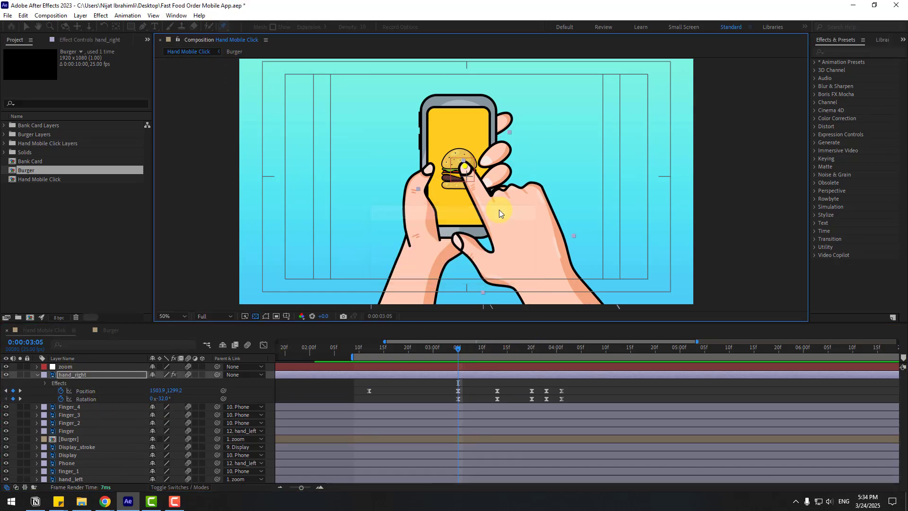
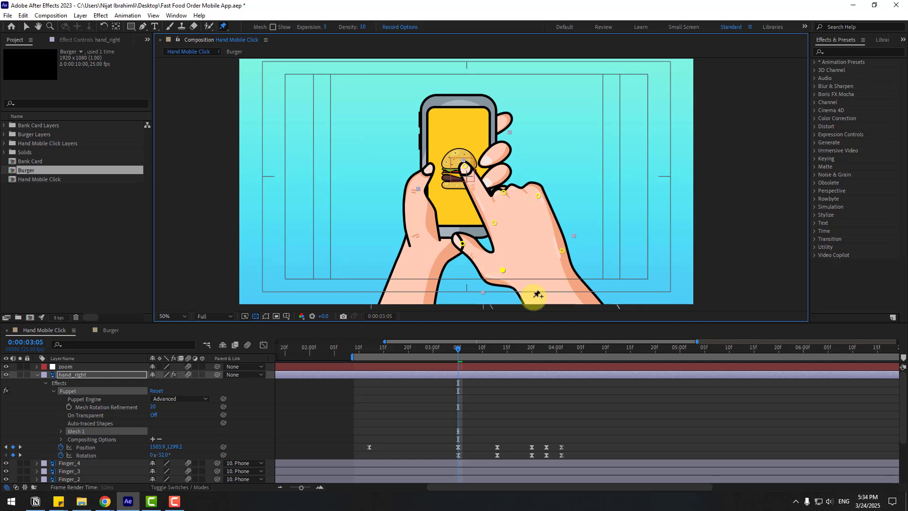
Add a puppet pin to the right hand's fingertip and select it at 3:13.
left_click(534, 254)
left_click(464, 357)
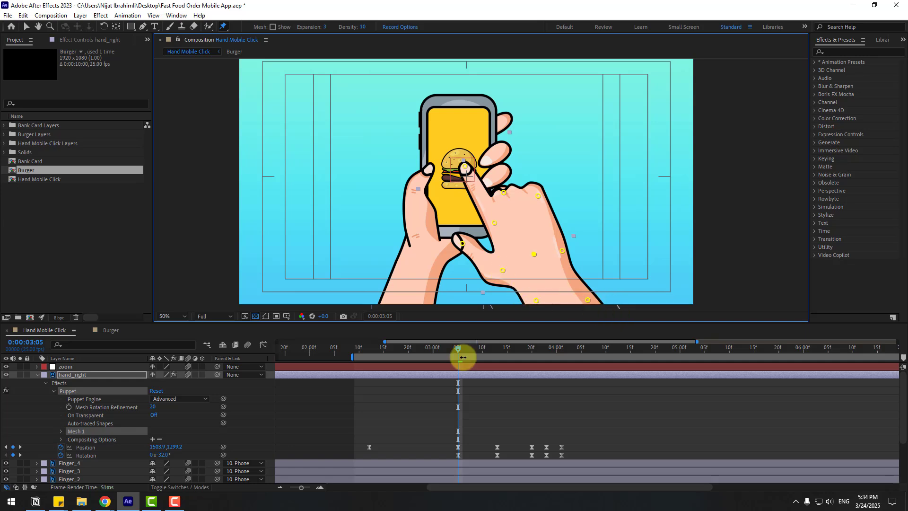
left_click_drag(459, 352, 497, 349)
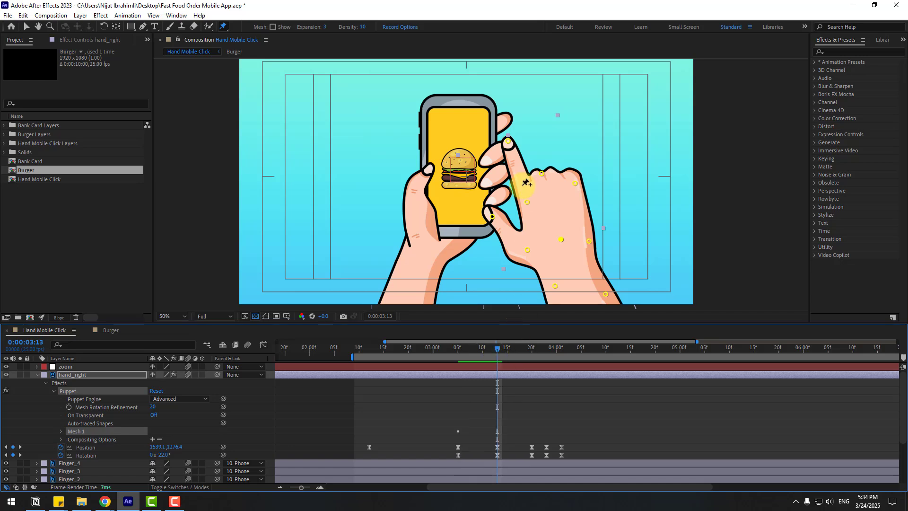
left_click(509, 144)
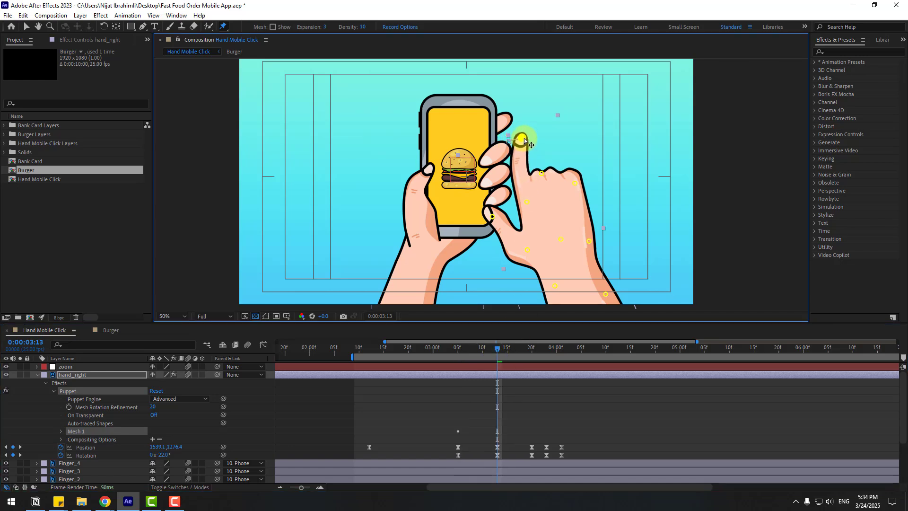
Pose the fingertip pressing the burger at 3:20, 3:23 and 4:01.
left_click_drag(449, 351, 533, 350)
left_click_drag(473, 160, 467, 165)
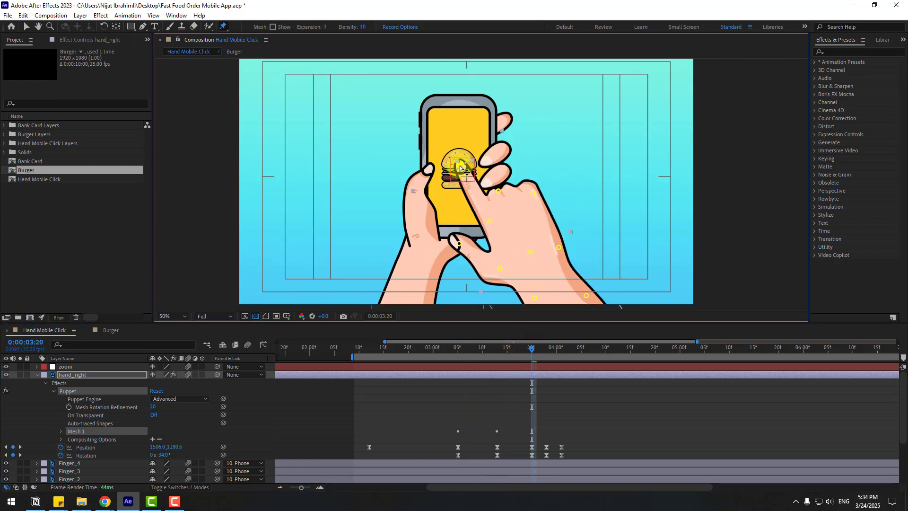
left_click_drag(499, 351, 546, 350)
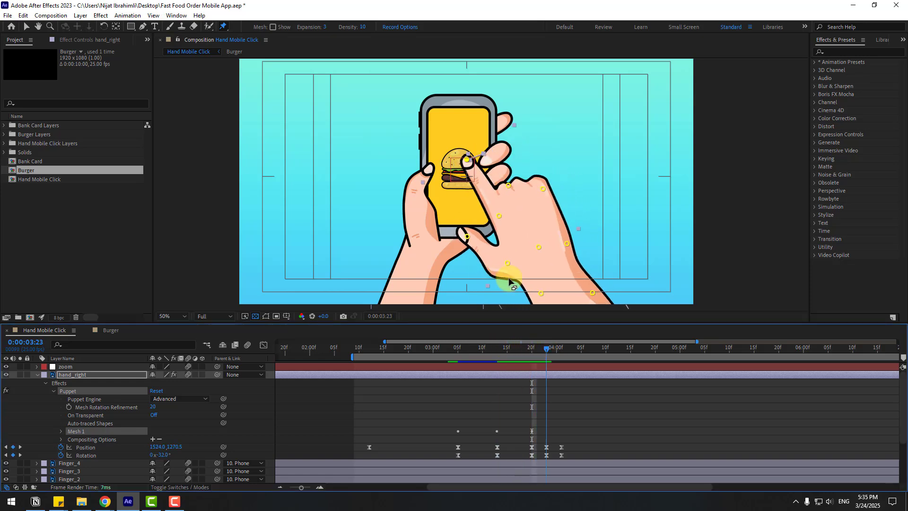
left_click_drag(466, 161, 472, 162)
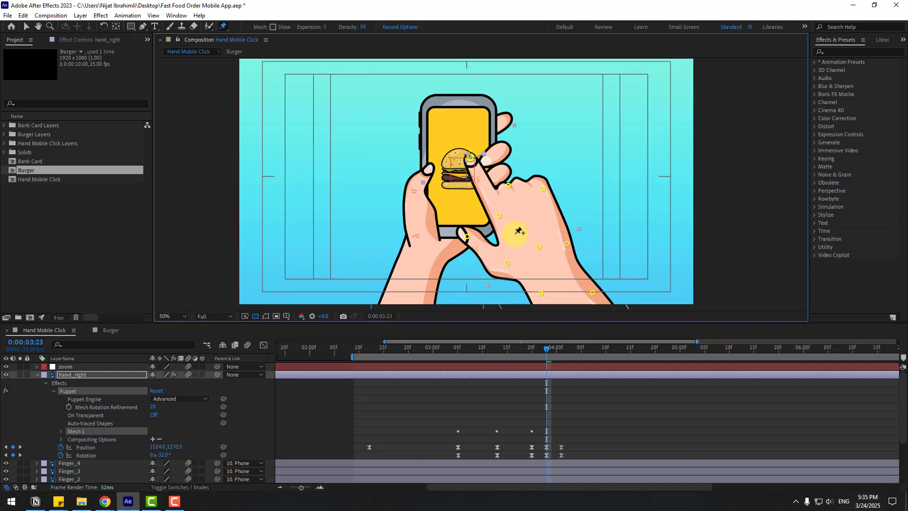
left_click_drag(551, 348, 562, 348)
left_click_drag(463, 166, 458, 169)
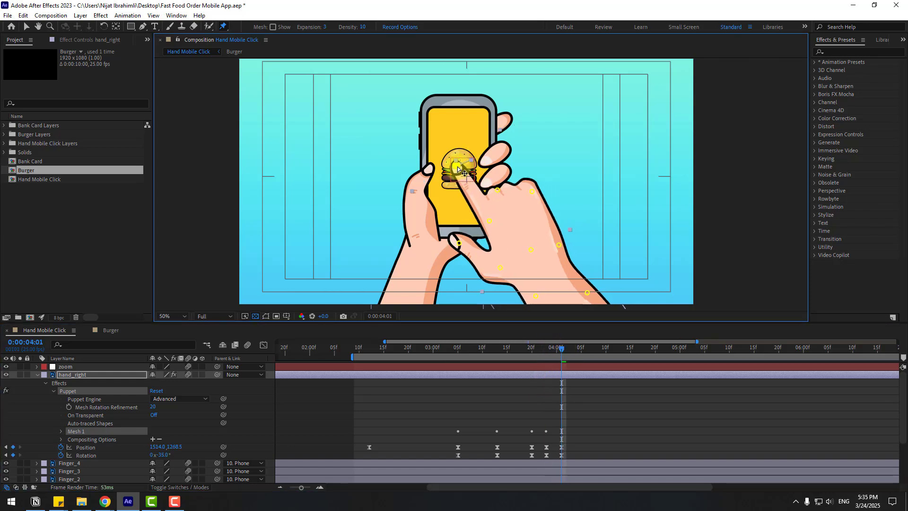
left_click(26, 26)
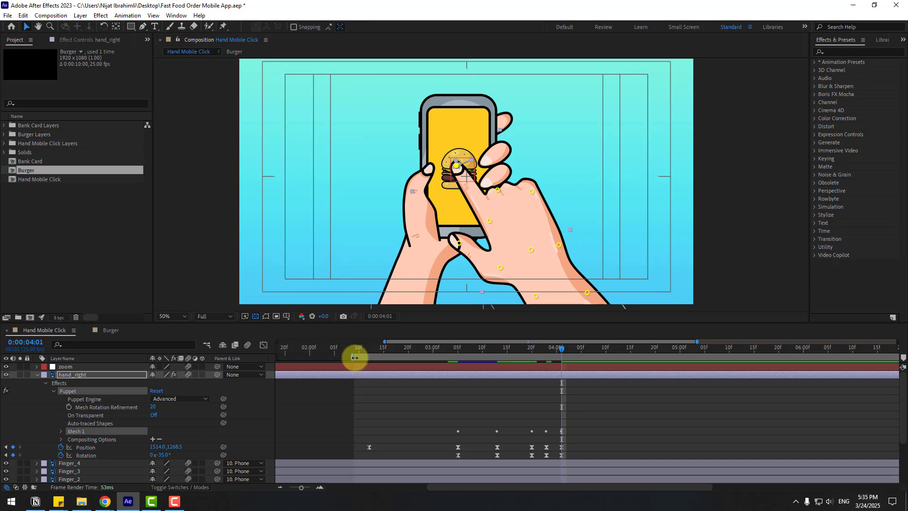
At 4:10, keyframe hand_right lowered off the phone and rotated to -34.1°.
key("space")
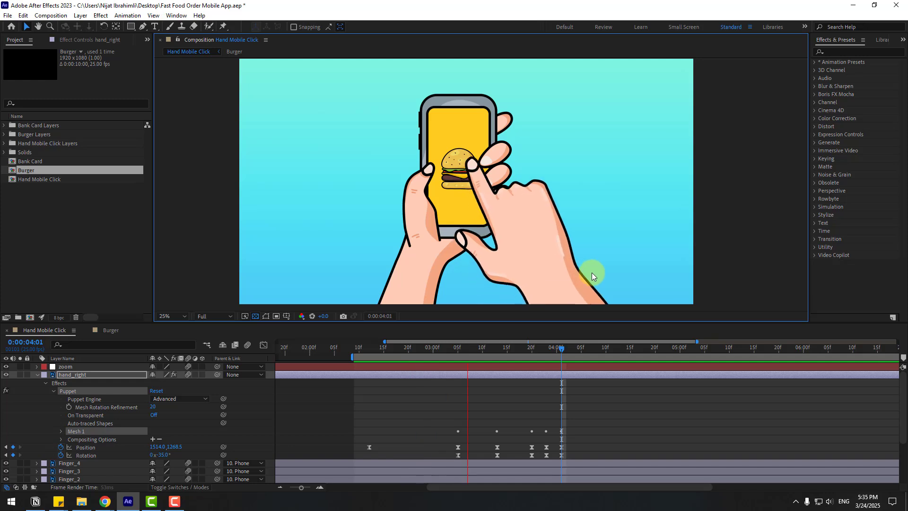
key("space")
left_click(70, 376)
key("p")
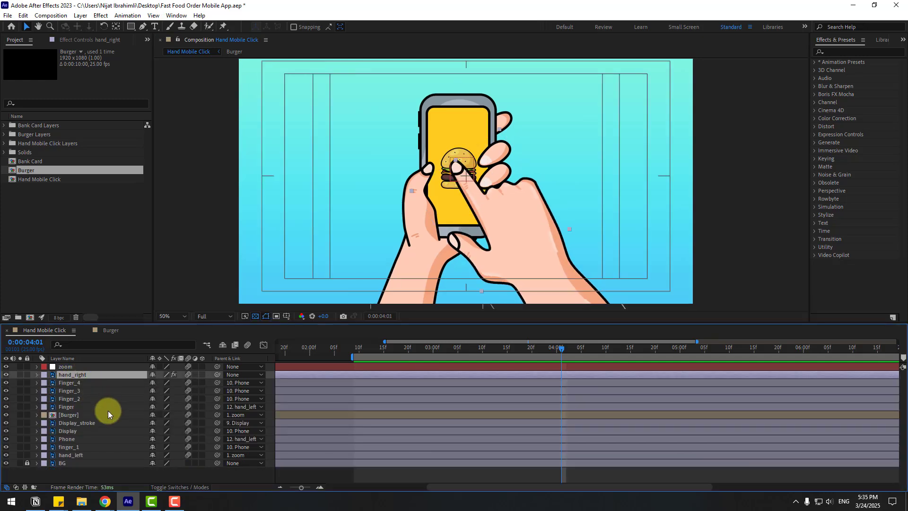
left_click(605, 352)
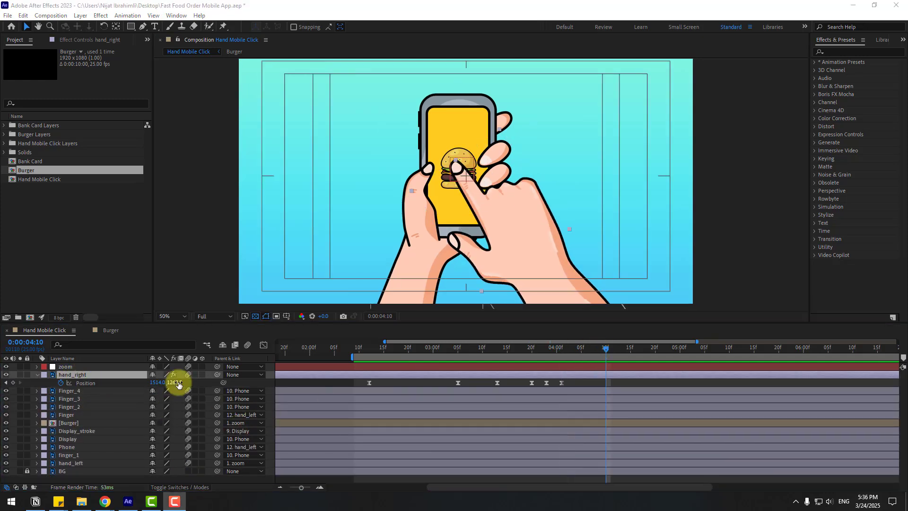
left_click_drag(178, 381, 233, 372)
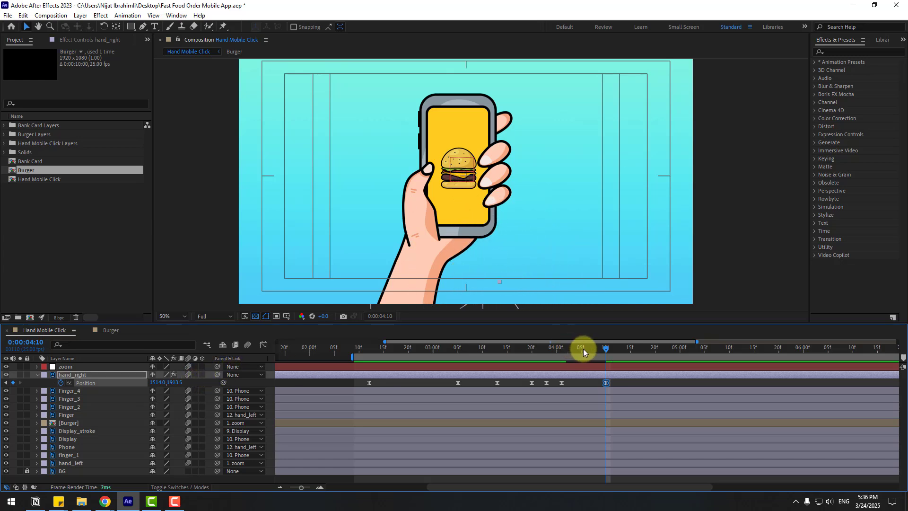
key("shift+r")
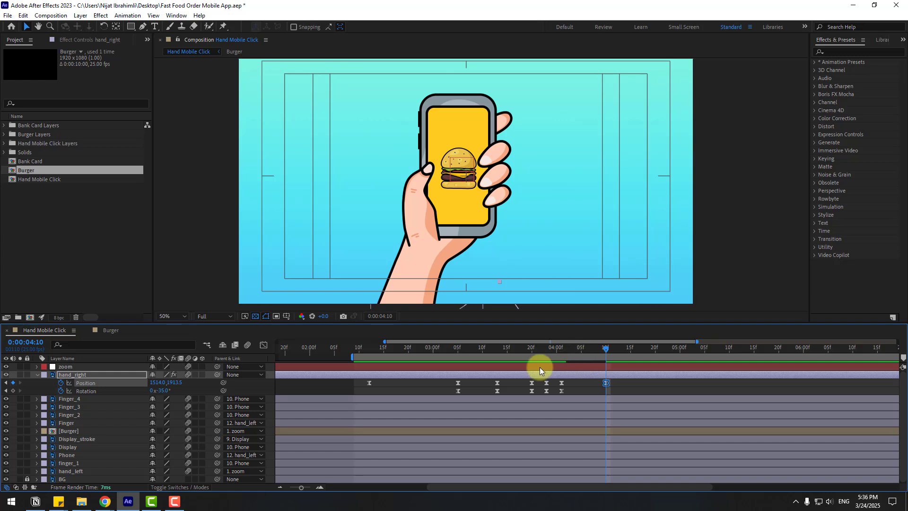
left_click_drag(165, 390, 156, 389)
Preview the exit and move hand_right's Position and Rotation keyframes to about 4:23.
left_click(553, 350)
left_click_drag(551, 351, 577, 351)
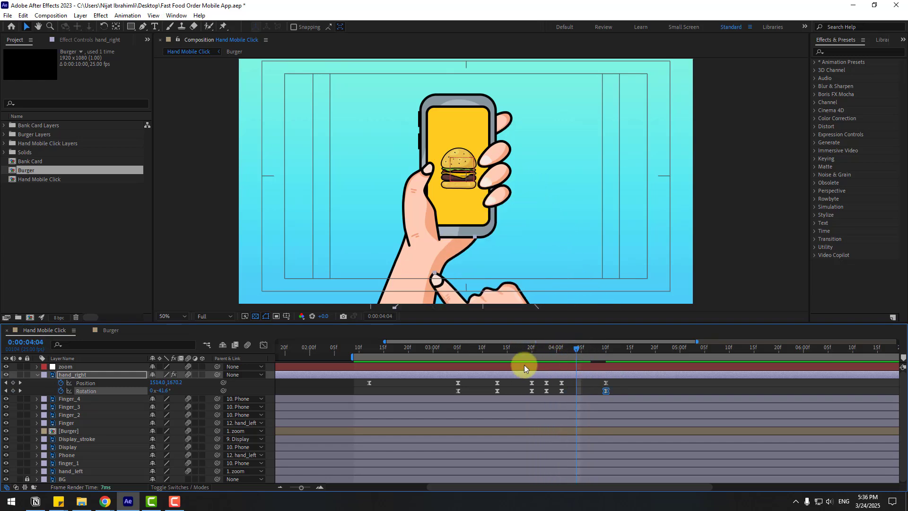
left_click_drag(354, 358, 442, 358)
key("space")
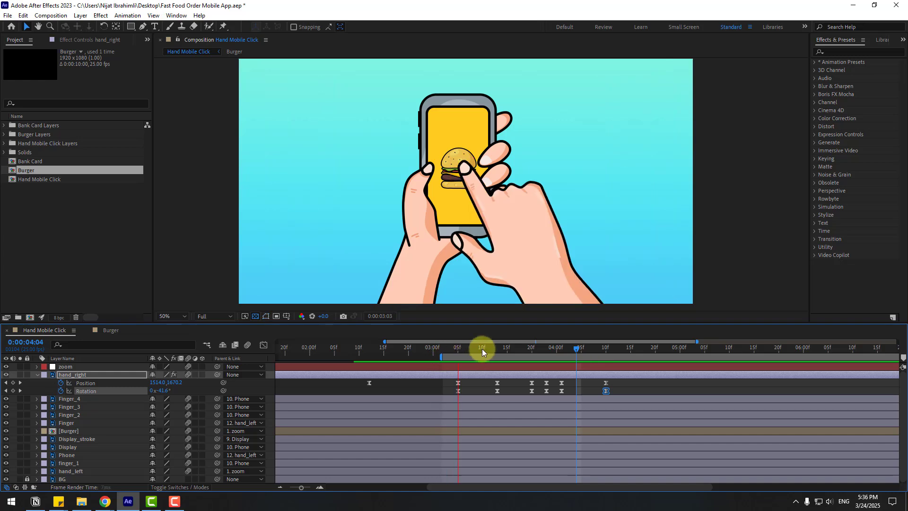
left_click(607, 391)
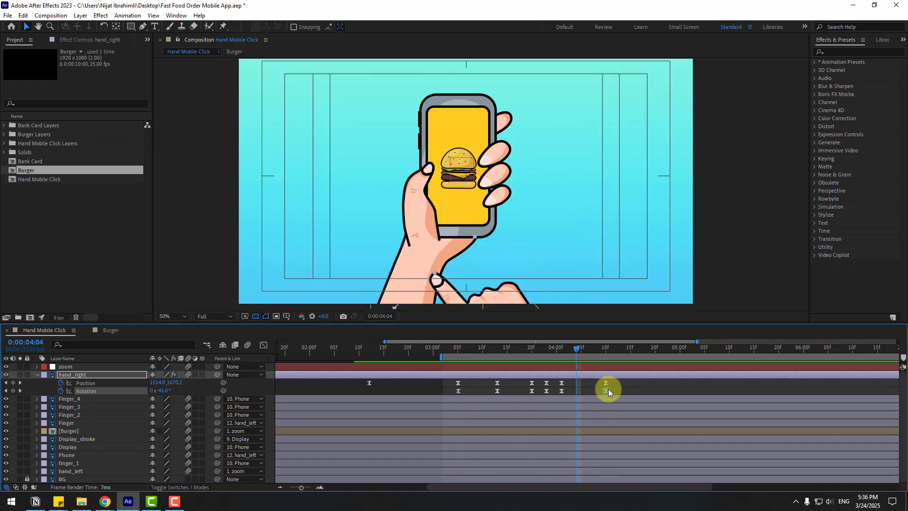
key("minus")
left_click(551, 383, "shift")
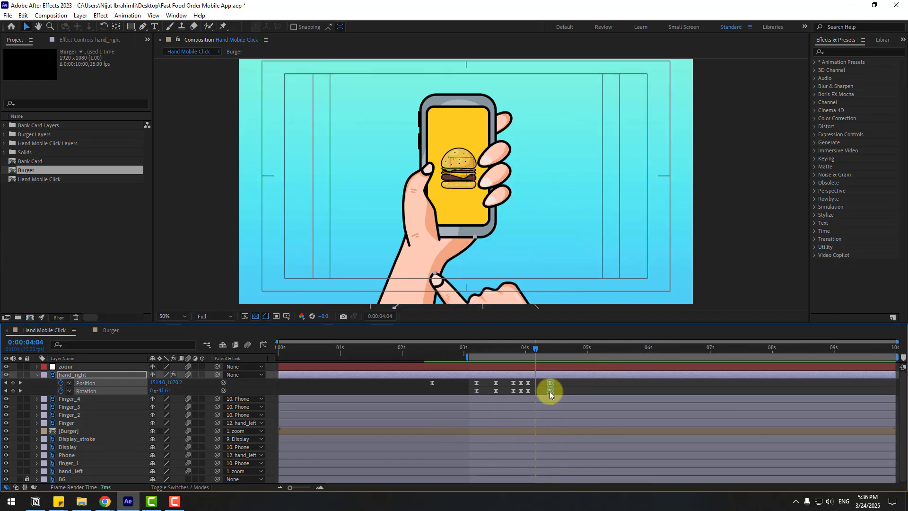
left_click_drag(557, 391, 577, 391)
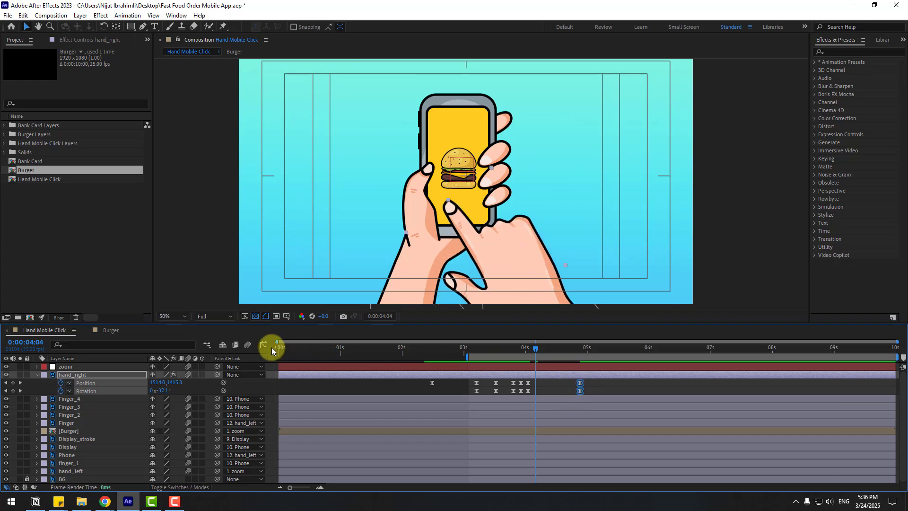
Ease the speed curve of the hand's exit keyframes in the Graph Editor and preview.
key("shift+F3")
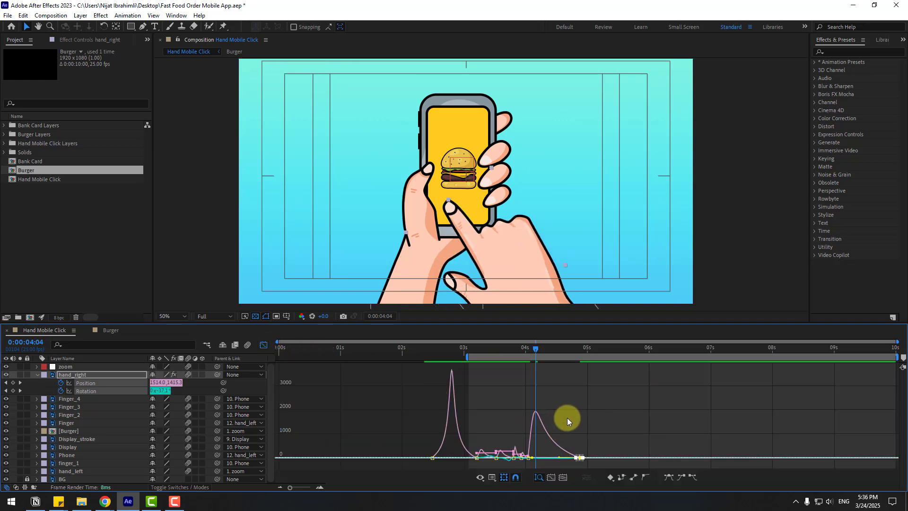
key("equal")
key("equal")
left_click(525, 456)
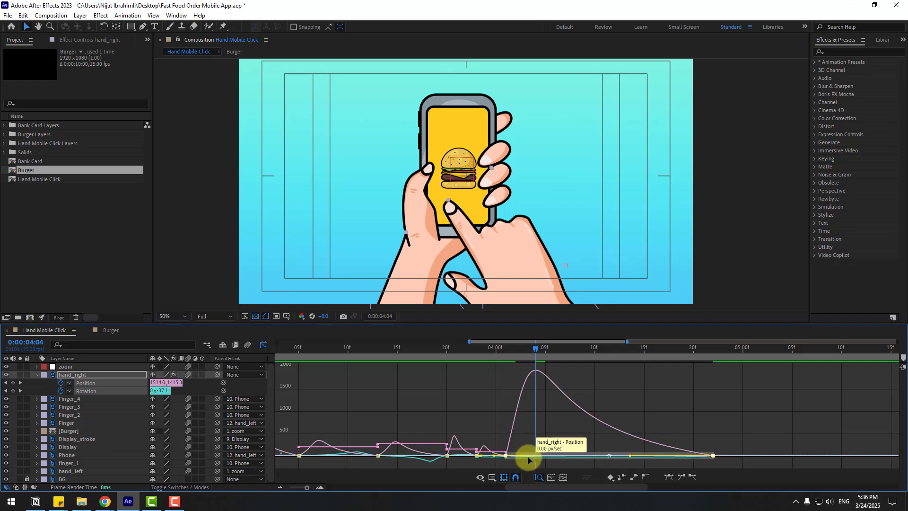
left_click_drag(539, 456, 553, 458)
key("minus")
key("minus")
key("space")
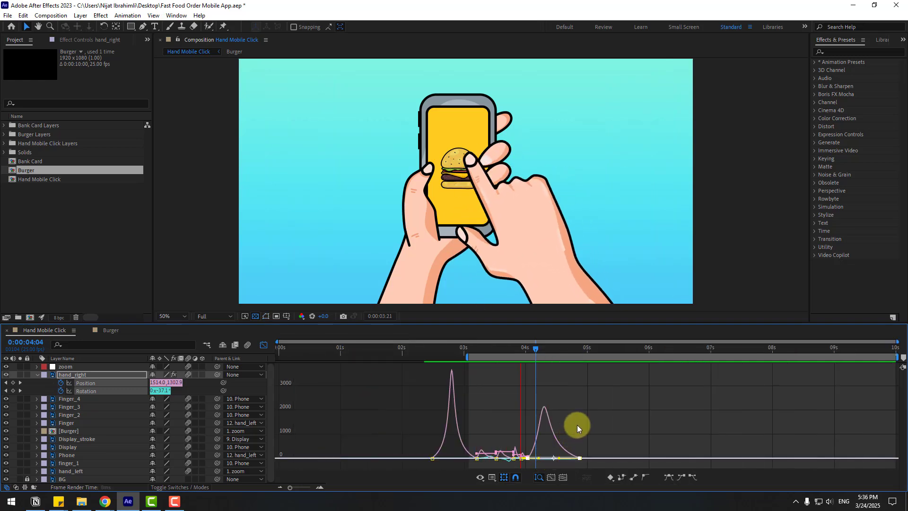
key("space")
Shift the hand's exit keyframes later, near 5:05, and preview the retimed motion.
key("shift+F3")
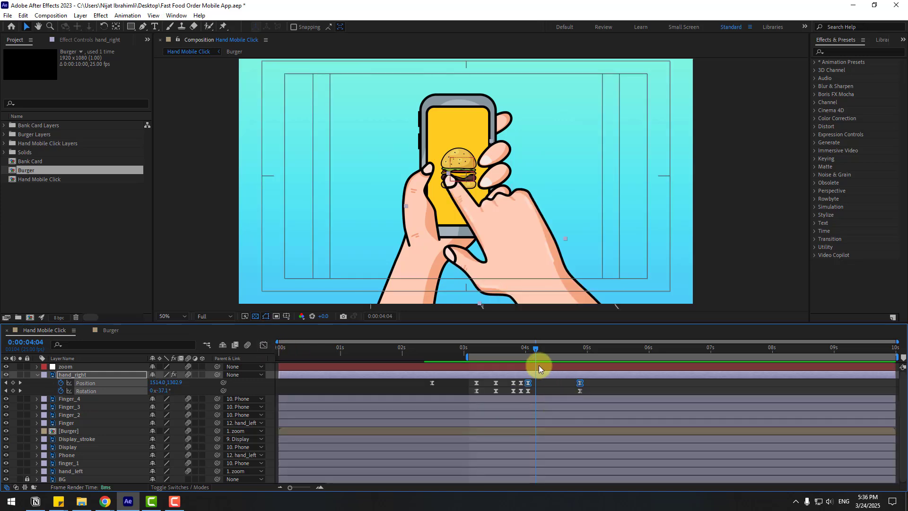
left_click_drag(582, 384, 600, 393)
key("space")
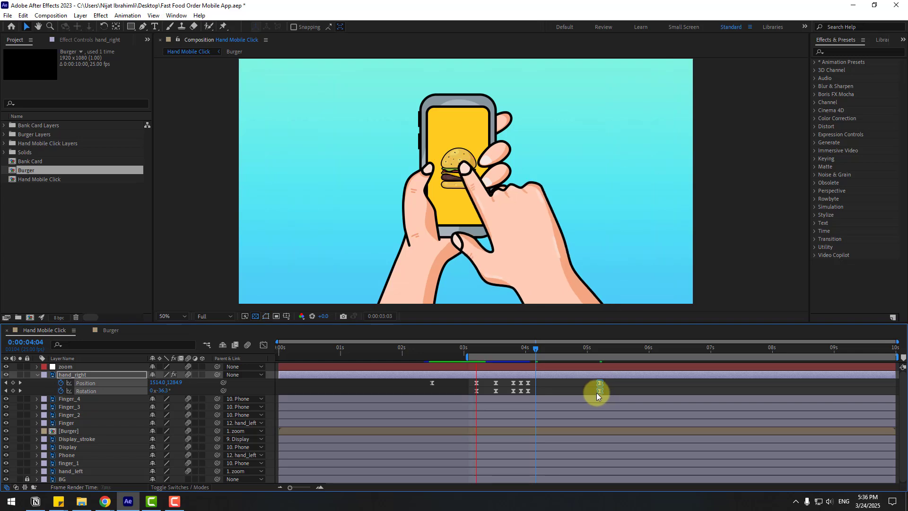
left_click_drag(524, 394, 556, 385)
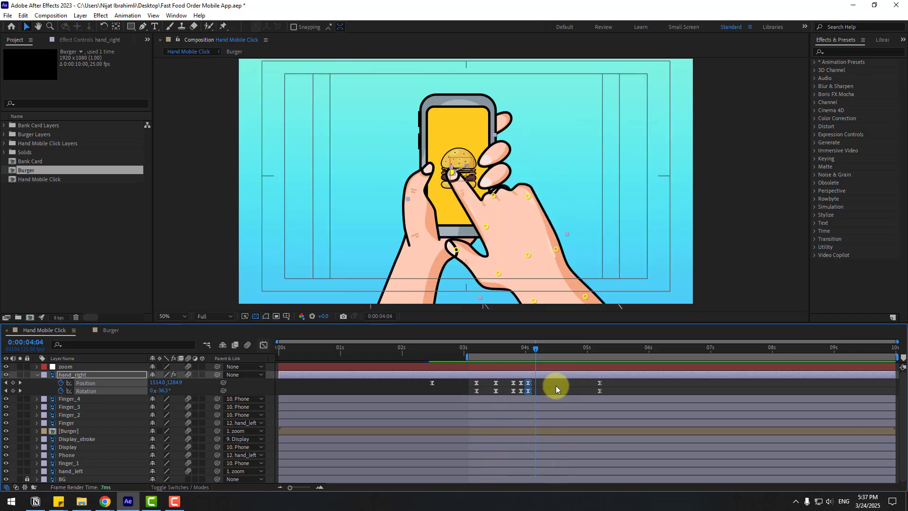
Add a Scale keyframe to the Burger layer at 3:20.
left_click(67, 431)
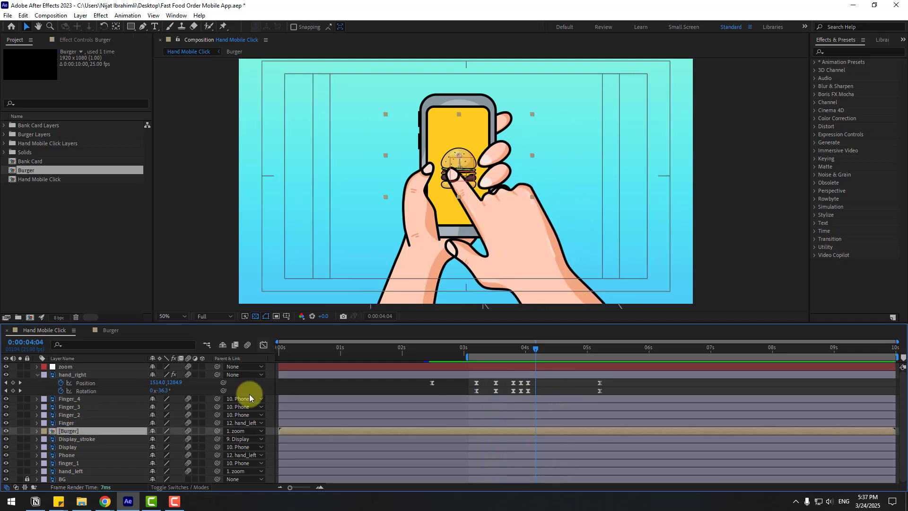
left_click_drag(474, 348, 513, 349)
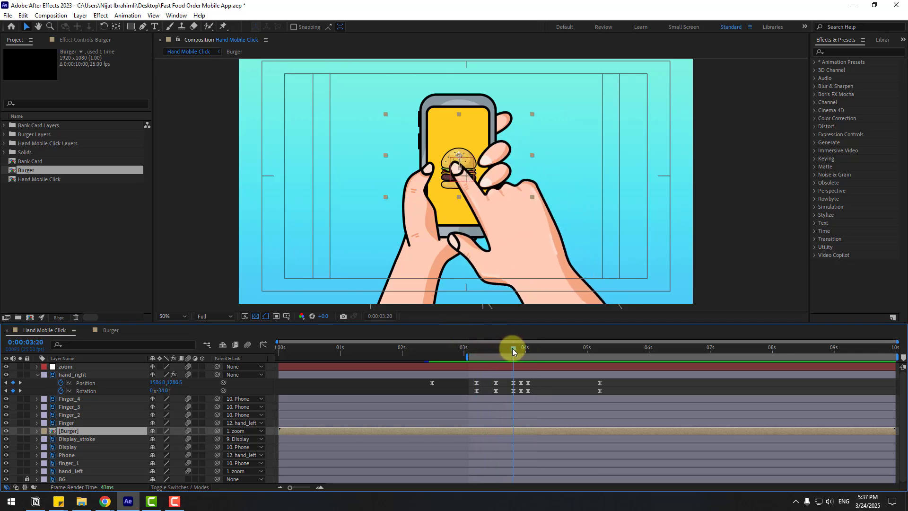
key("s")
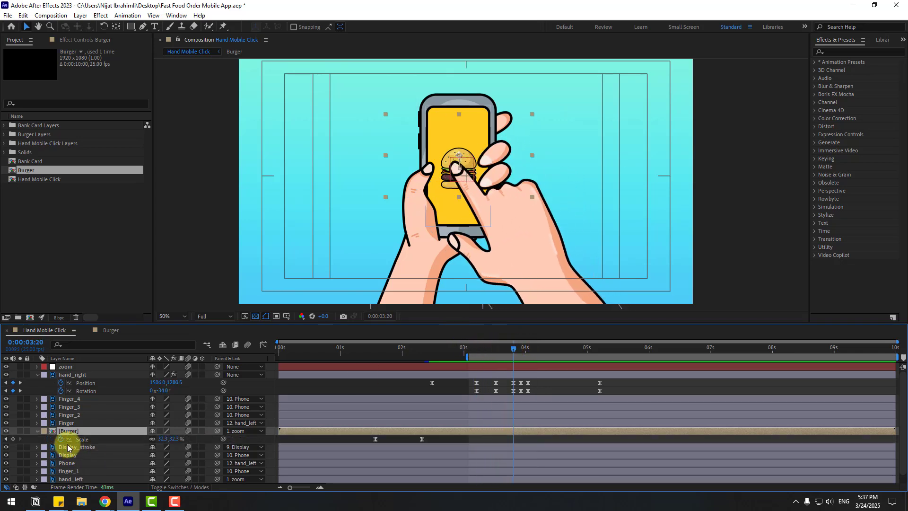
left_click(13, 439)
scroll(464, 209, "up", 3)
scroll(464, 212, "down", 2)
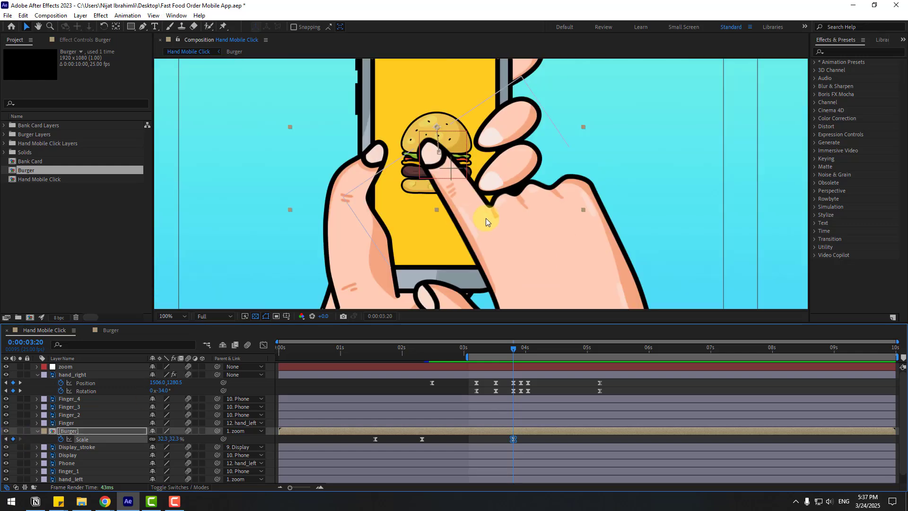
Shrink the burger to 28% scale at 3:23.
key("Page_Down")
key("Page_Down")
key("Page_Down")
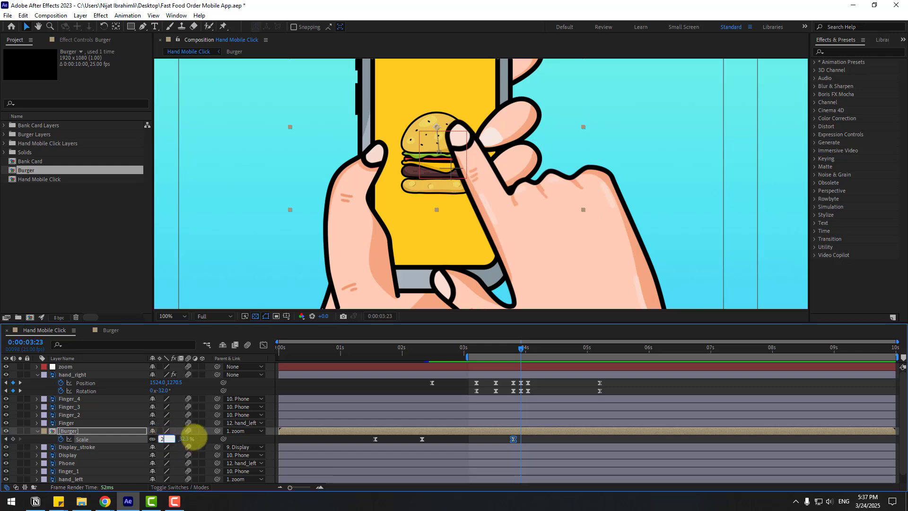
left_click(175, 439)
type("25")
key("Return")
left_click(162, 438)
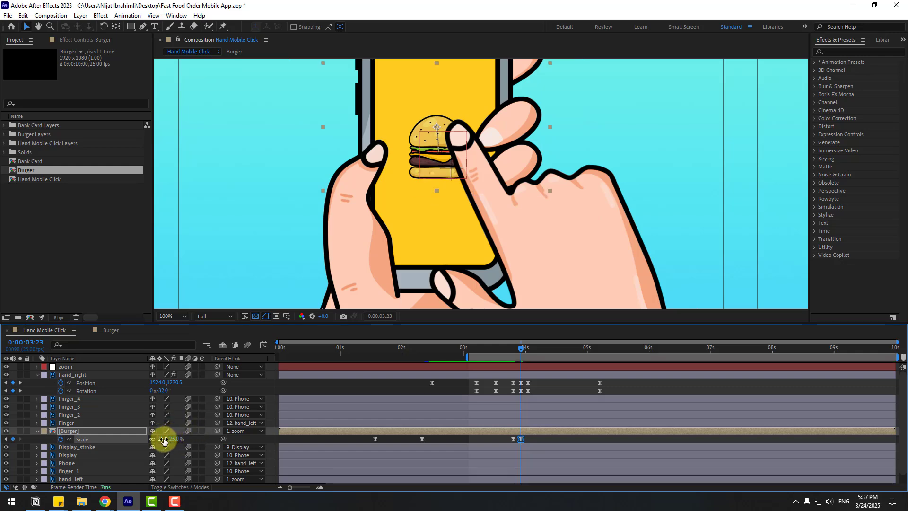
type("28")
key("Return")
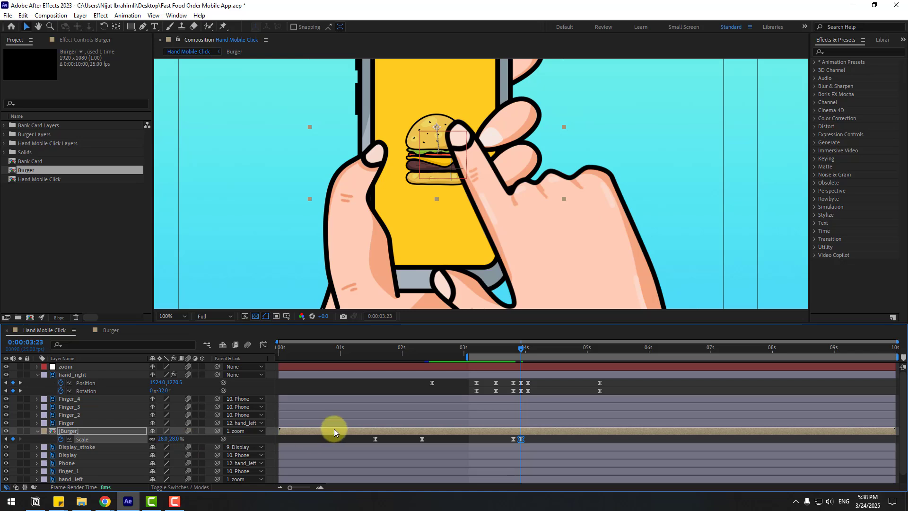
Add a 32.3% burger Scale keyframe at 4:01, nudge the keyframes later, and preview.
key("space")
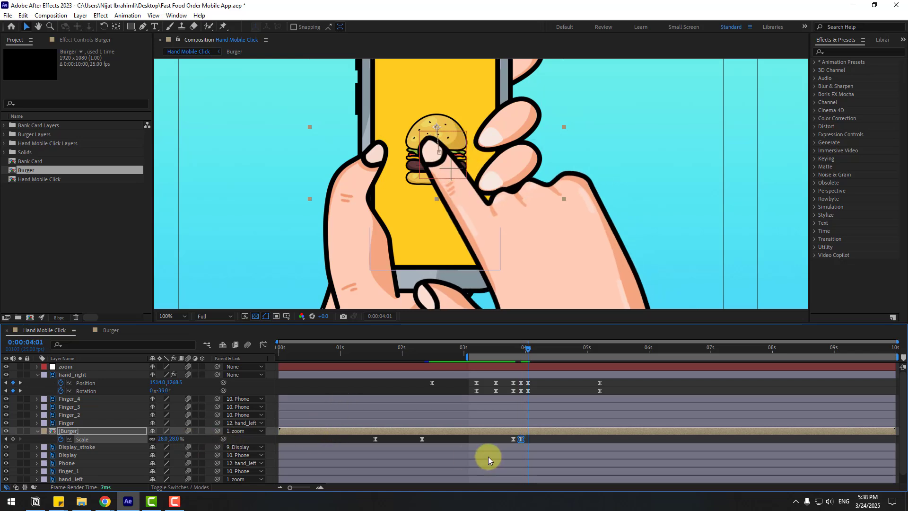
key("ctrl+v")
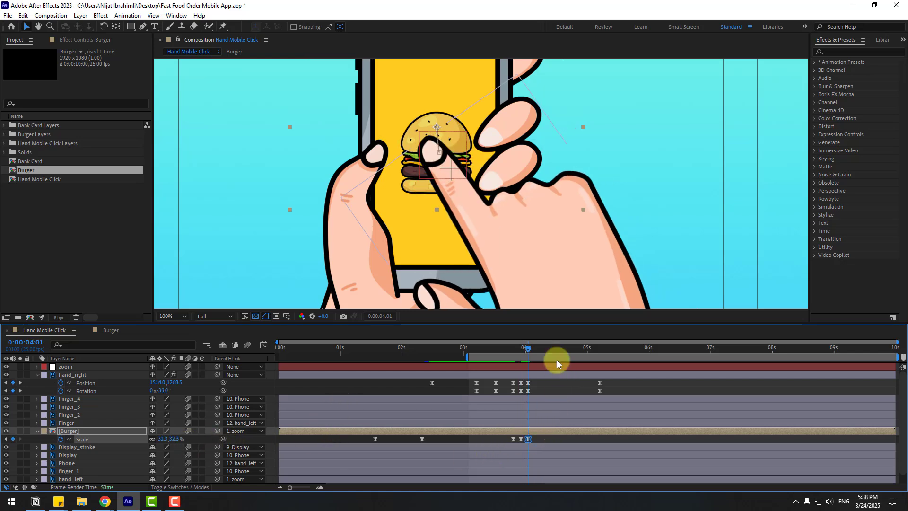
key("space")
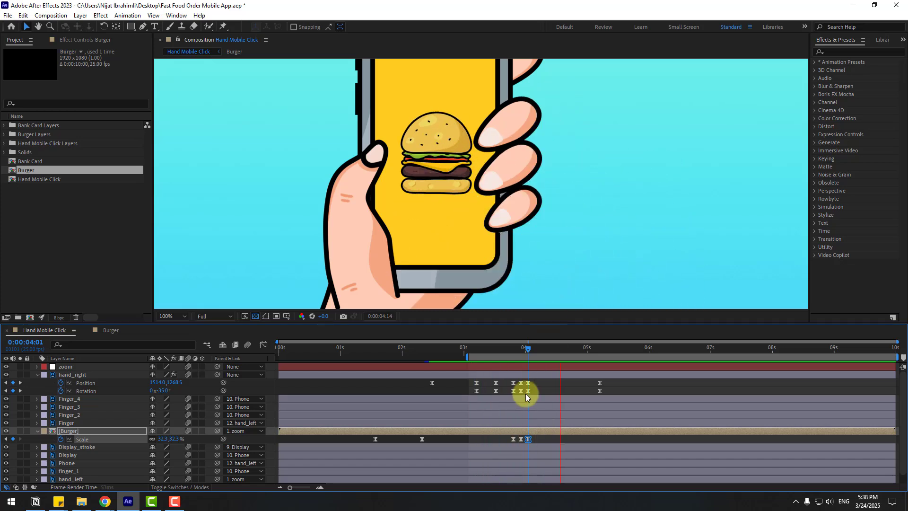
key("space")
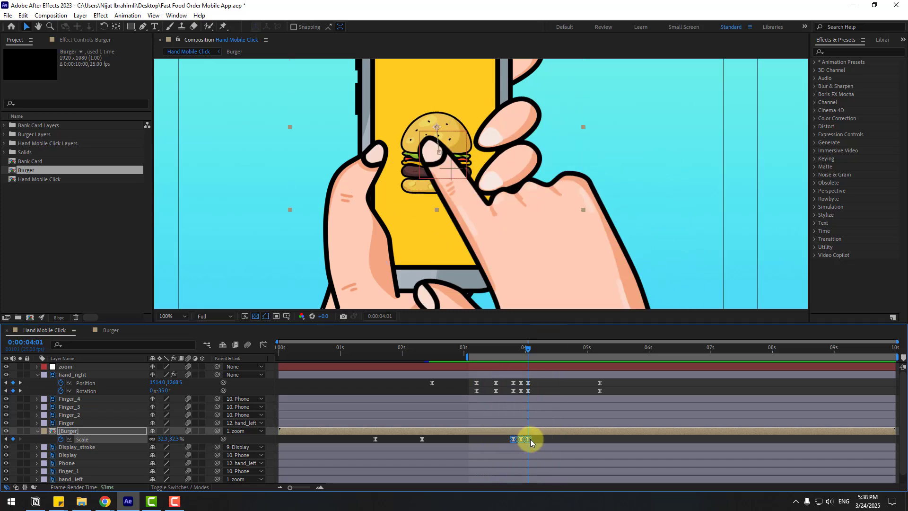
left_click_drag(541, 439, 544, 439)
key("space")
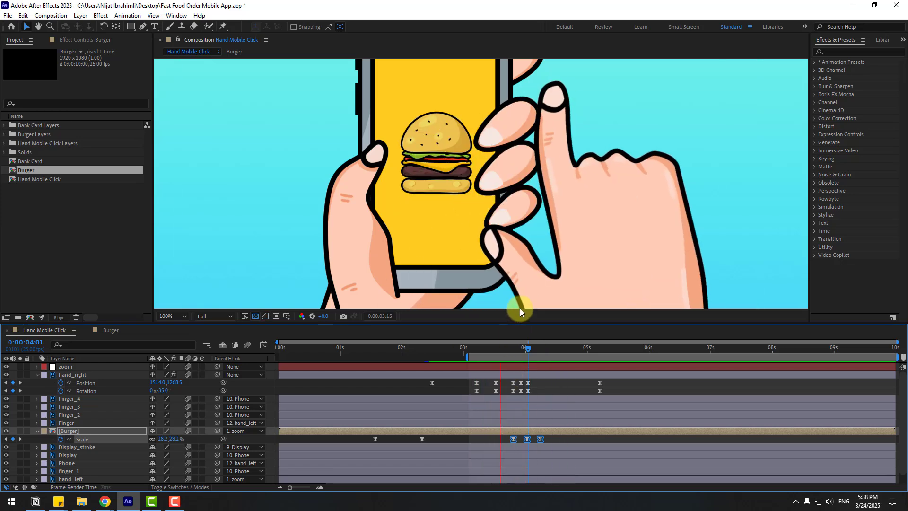
left_click_drag(523, 350, 541, 350)
scroll(586, 234, "down", 2)
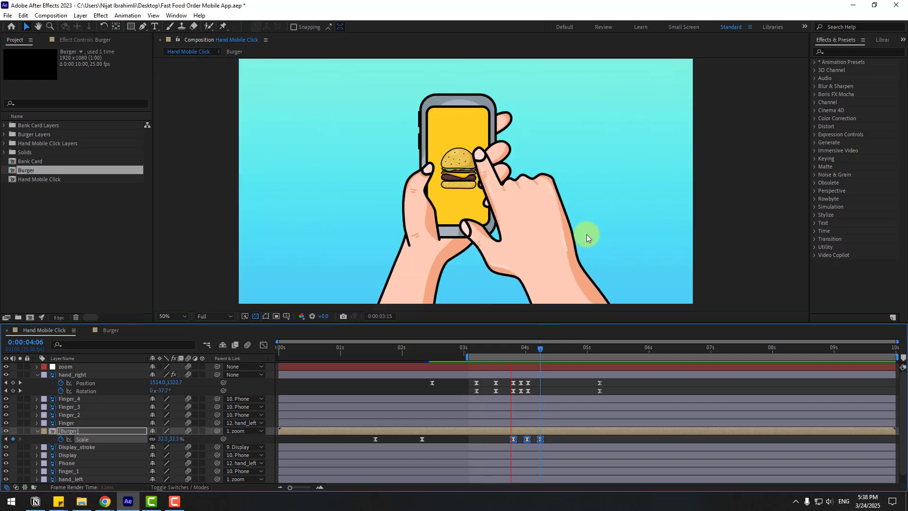
Add Particle Fireworks from Animation Composer 3's Starter Precomps > Shape Elements.
left_click(177, 15)
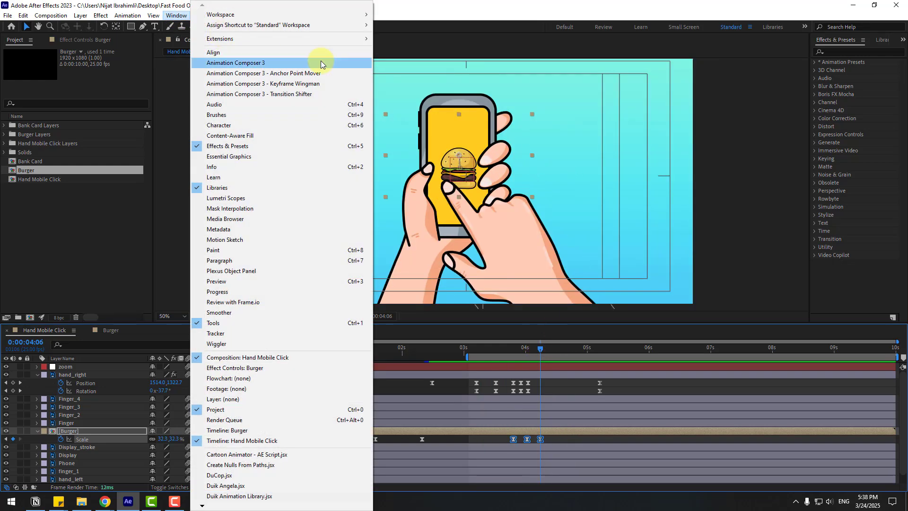
left_click(269, 64)
left_click_drag(179, 54, 406, 95)
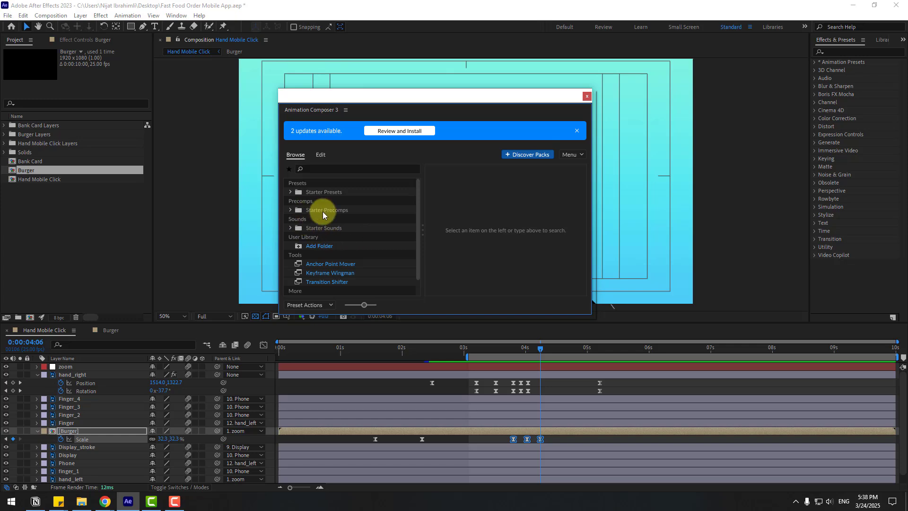
left_click(290, 210)
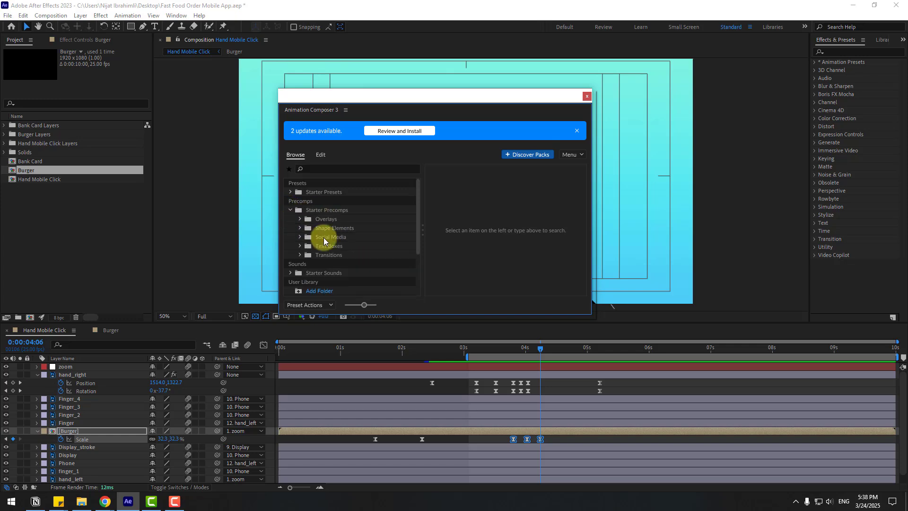
left_click(339, 229)
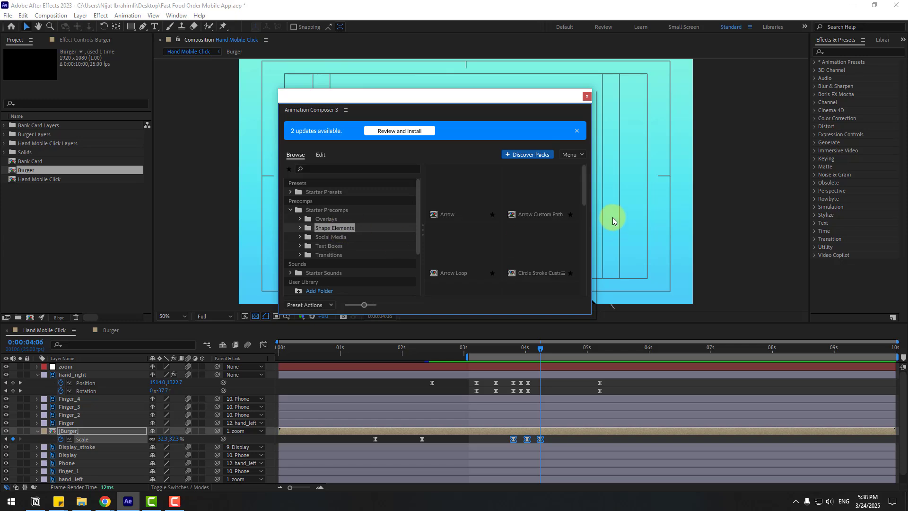
left_click_drag(583, 194, 588, 266)
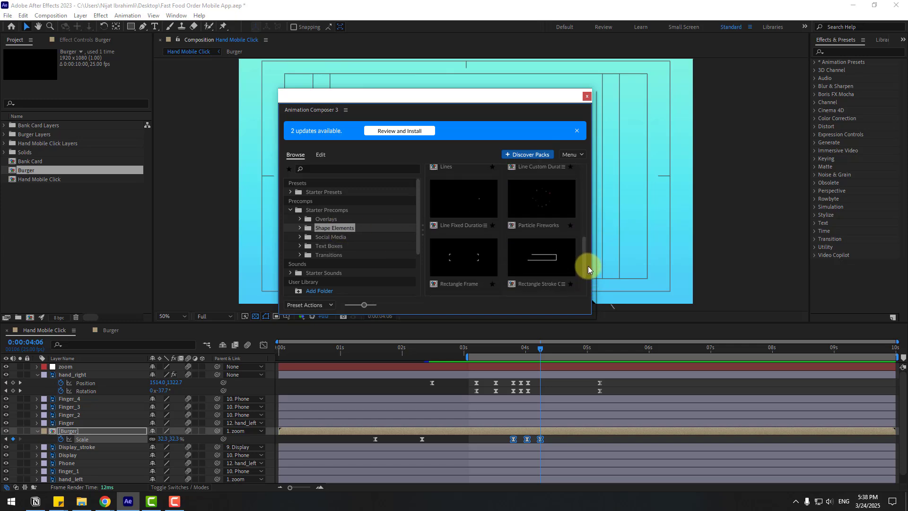
left_click(546, 197)
left_click(570, 306)
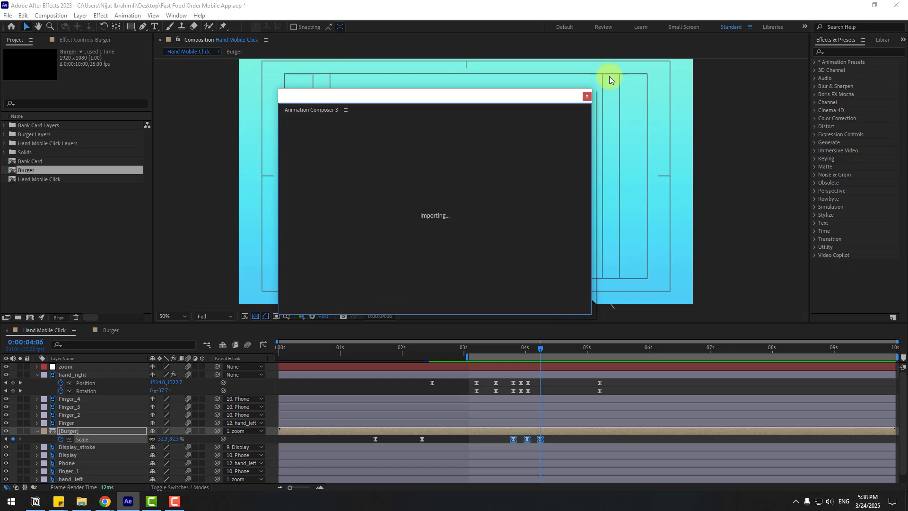
Slide the Particle Fireworks layer to start near 3:17 and preview the burst.
left_click(589, 98)
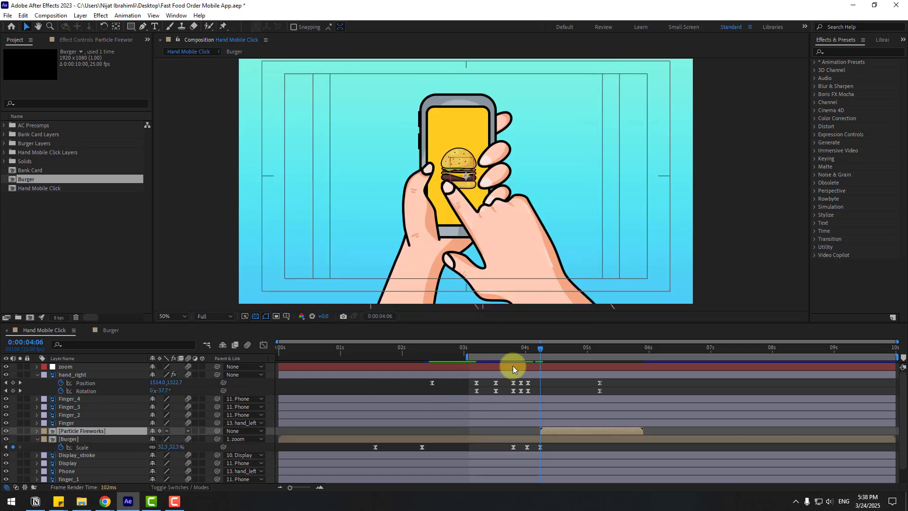
mouse_move(510, 353)
left_mouse_down()
mouse_move(530, 348)
mouse_move(495, 350)
mouse_move(512, 349)
left_mouse_up()
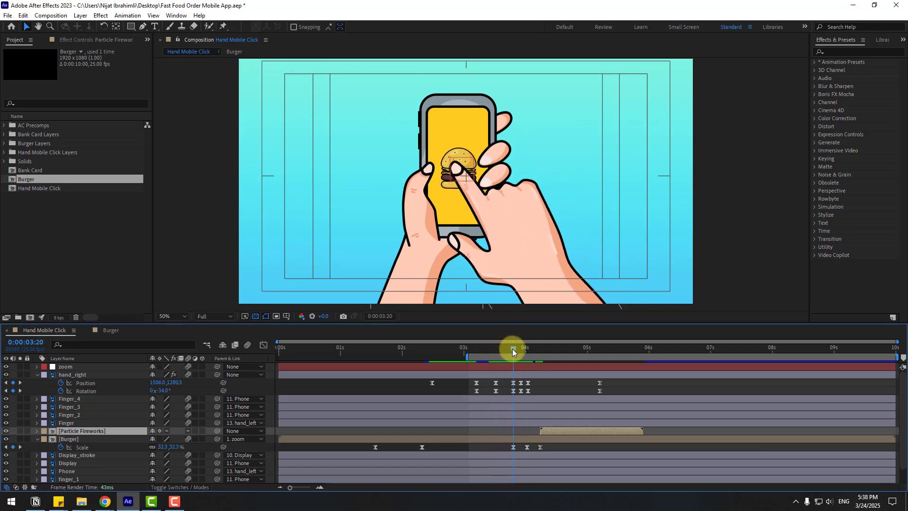
left_click_drag(555, 431, 520, 431)
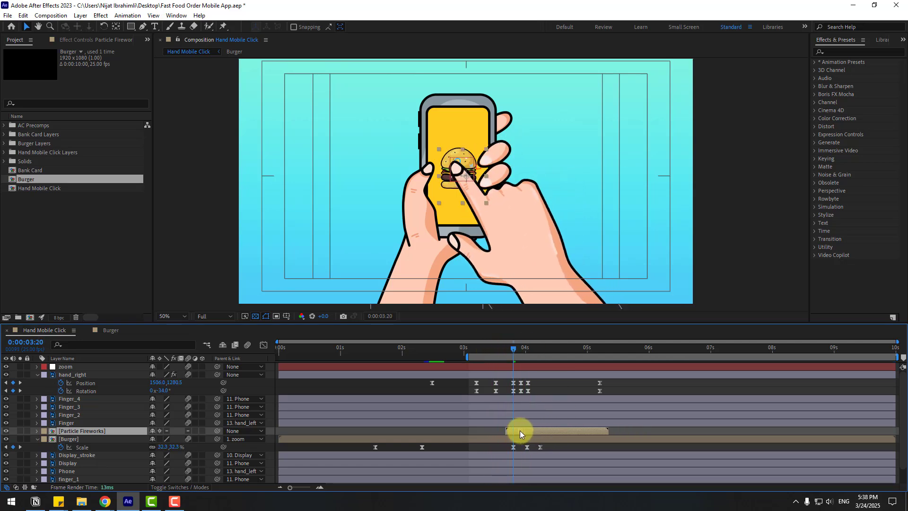
left_click_drag(498, 349, 543, 351)
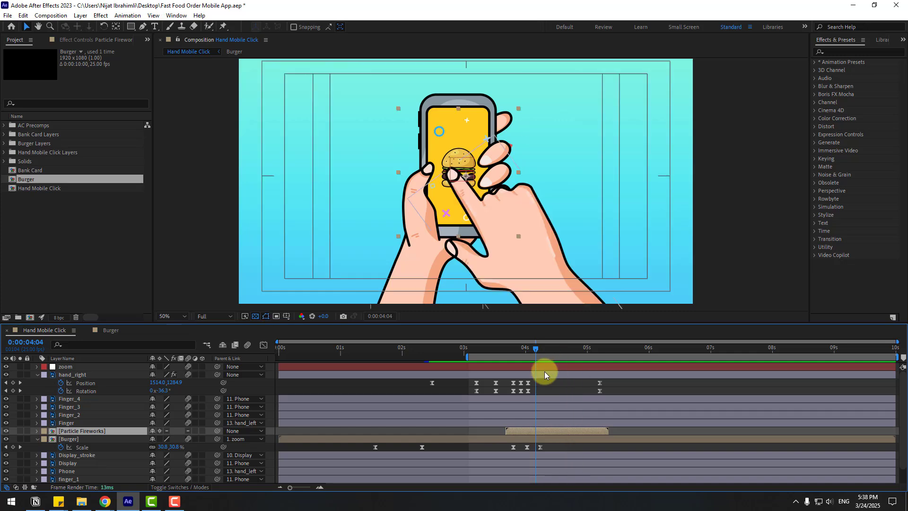
key("space")
Collapse the Burger layer and select the zoom layer at the zoom's start time.
left_click(37, 439)
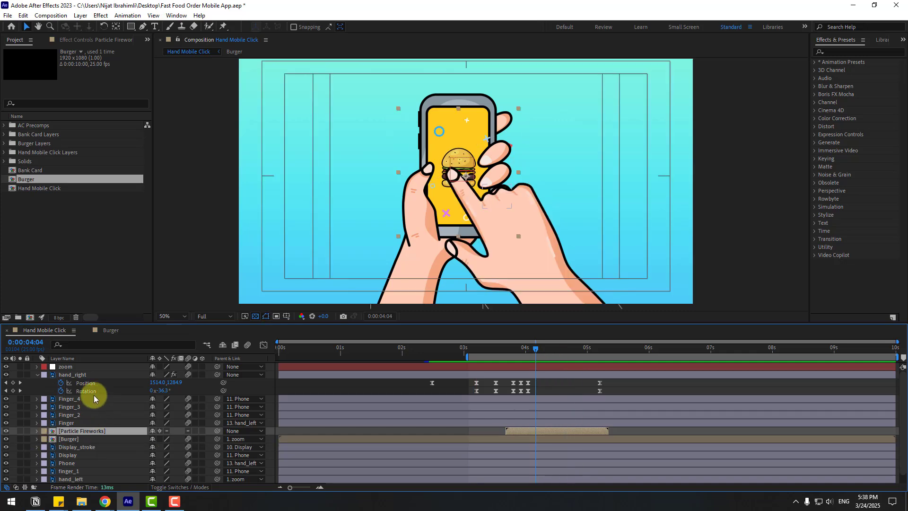
left_click(65, 367)
left_click_drag(513, 351, 559, 348)
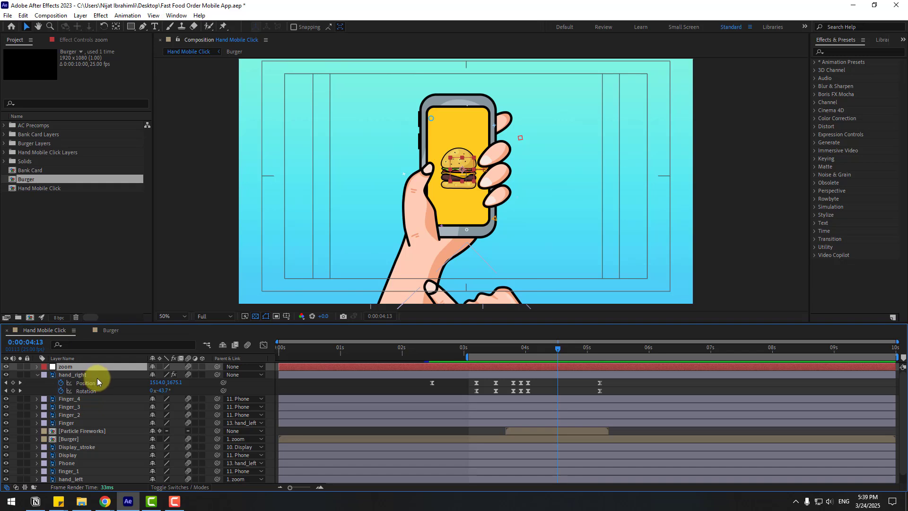
Keyframe the zoom layer's Position at 4:13 and push the scene up out of frame by about 5:07.
key("p")
left_click(13, 374)
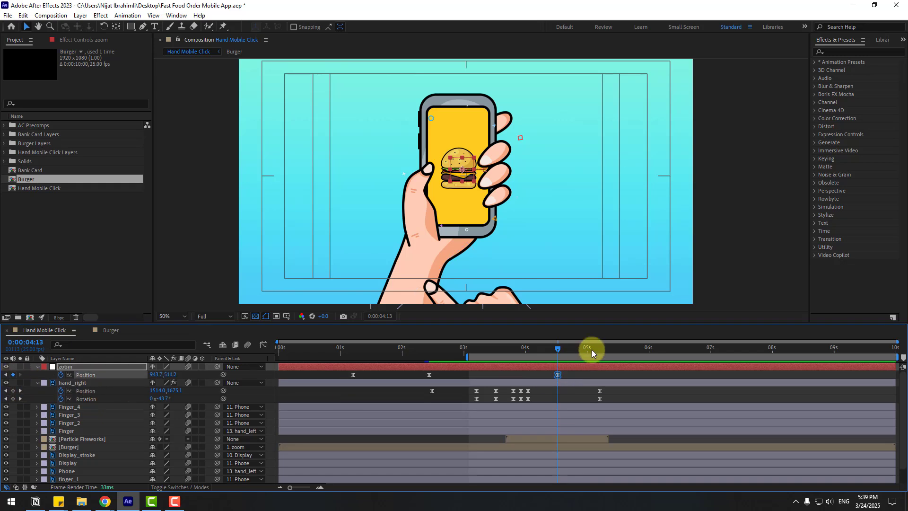
left_click_drag(592, 350, 612, 347)
left_click_drag(178, 374, 227, 371)
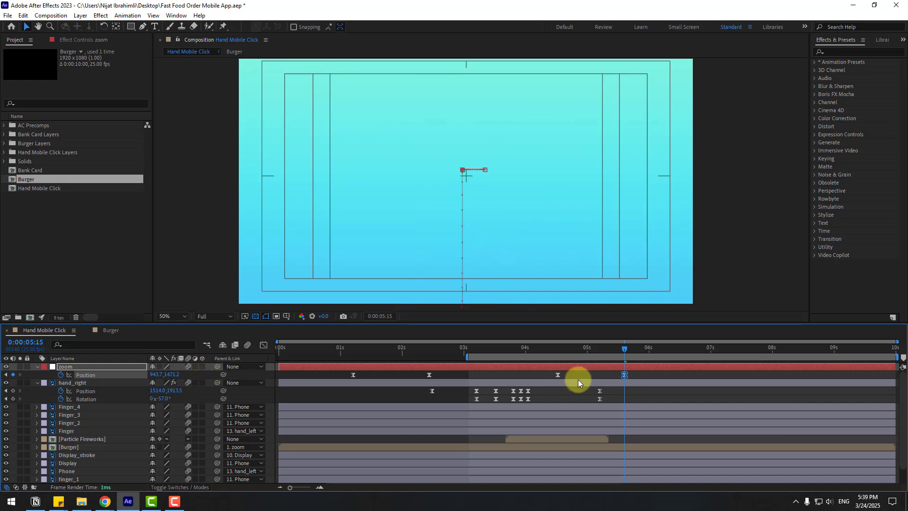
Ease both zoom Position keyframes and shift them earlier, starting near 4:01.
left_click_drag(632, 376, 578, 422)
key("shift+F3")
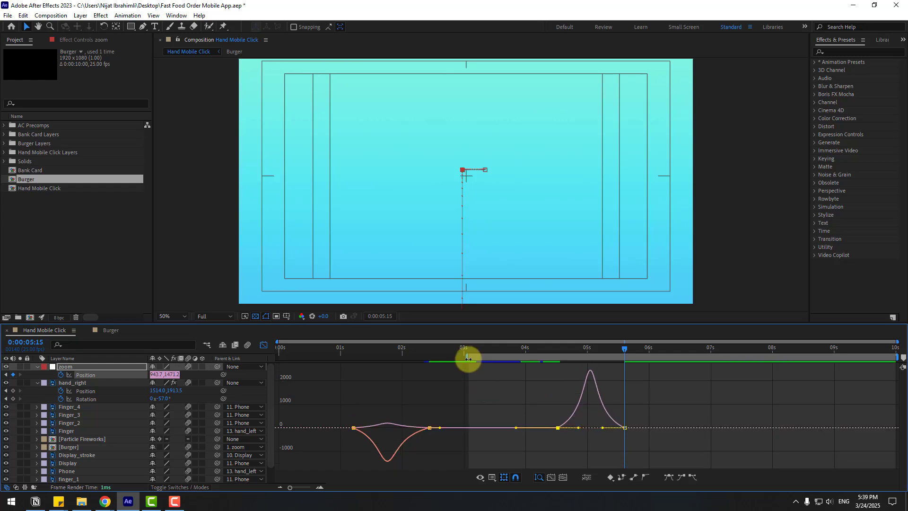
key("space")
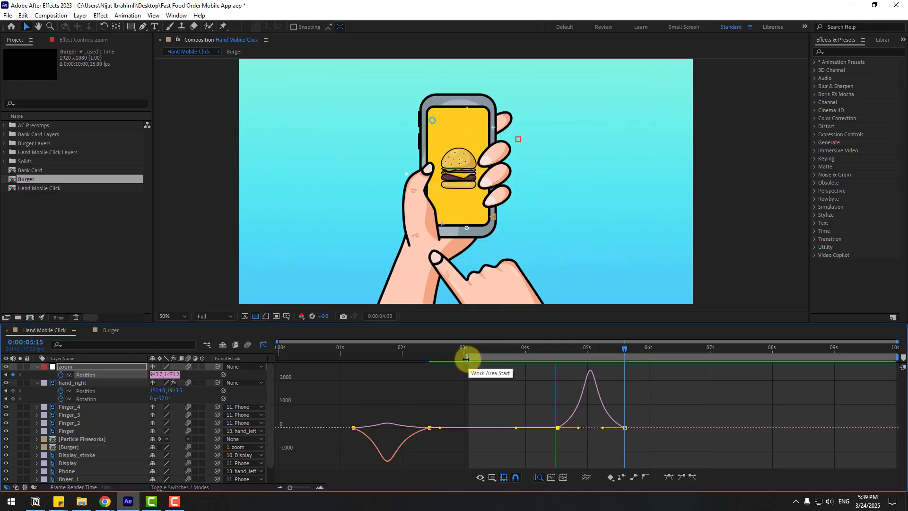
key("space")
key("shift+F3")
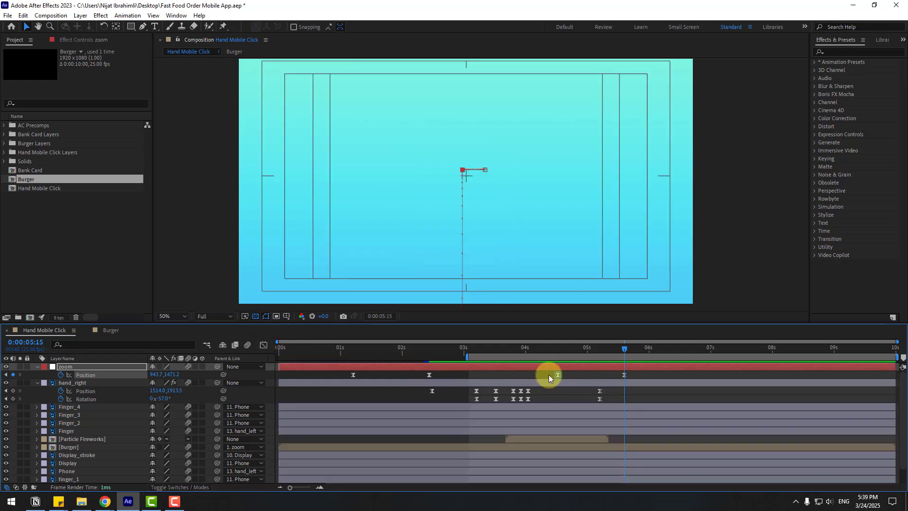
left_click_drag(558, 373, 530, 374)
key("space")
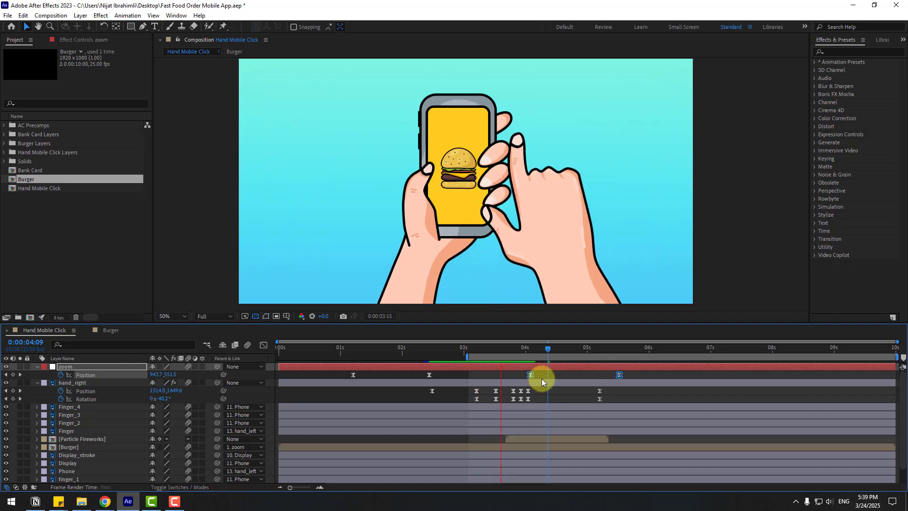
key("space")
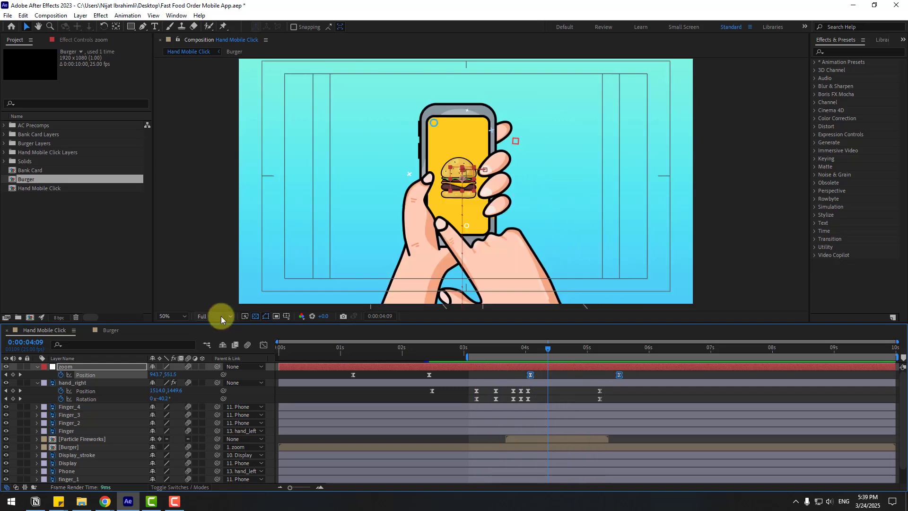
Add the Bank Card comp as a layer parented to zoom, starting near 5 seconds.
left_click(29, 171)
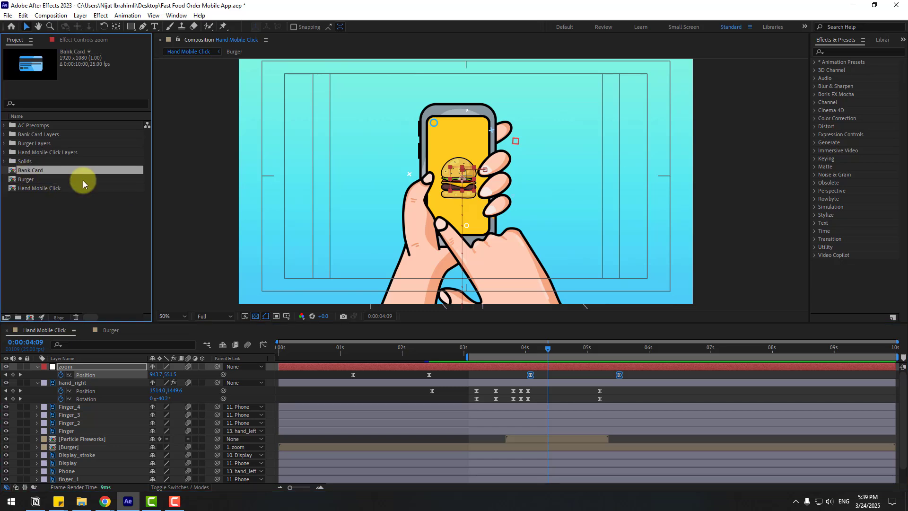
left_click_drag(83, 358, 76, 366)
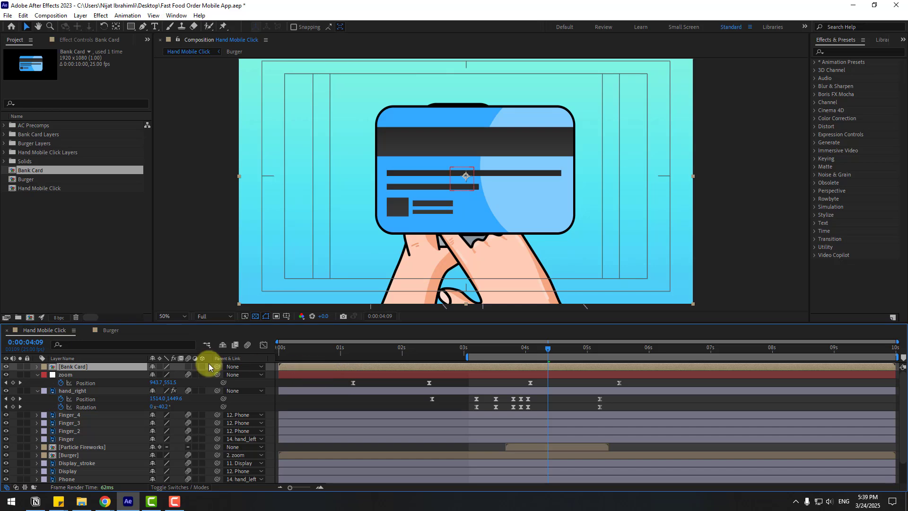
left_click_drag(217, 367, 85, 374)
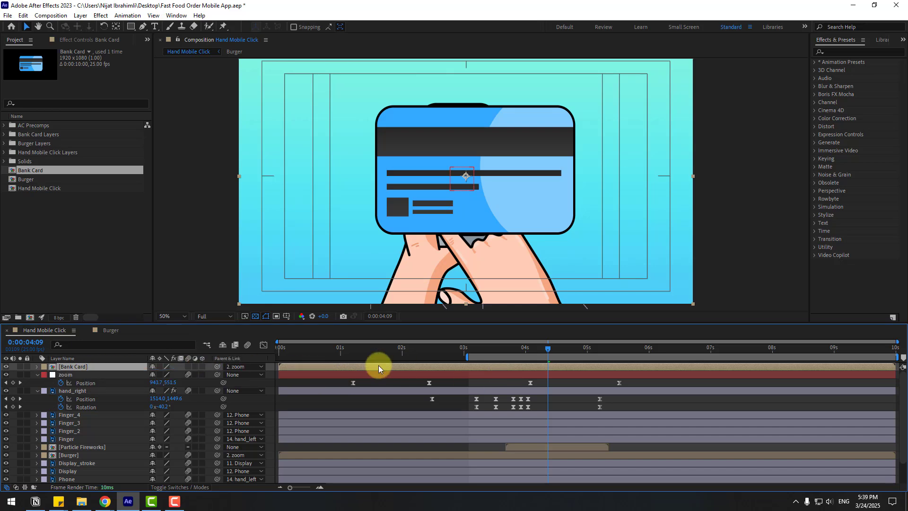
left_click_drag(313, 365, 634, 371)
left_click_drag(530, 349, 625, 348)
scroll(564, 231, "down", 4)
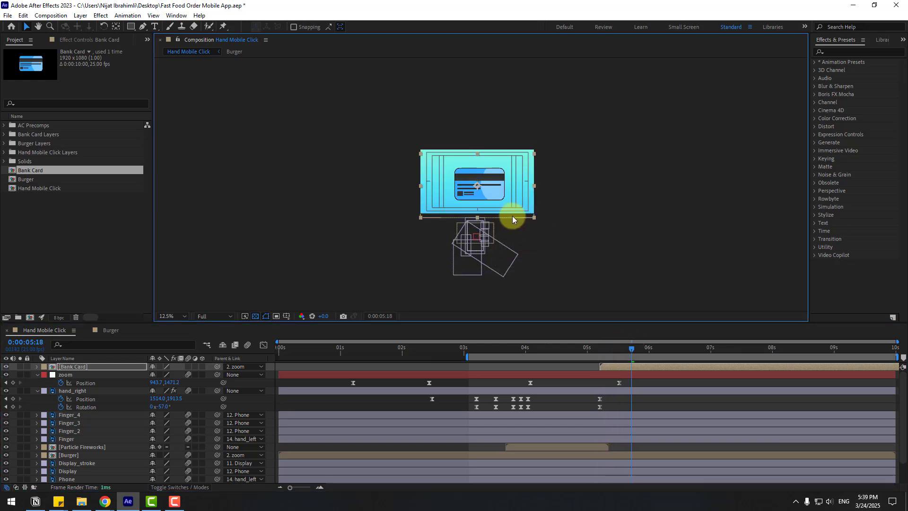
scroll(514, 217, "up", 4)
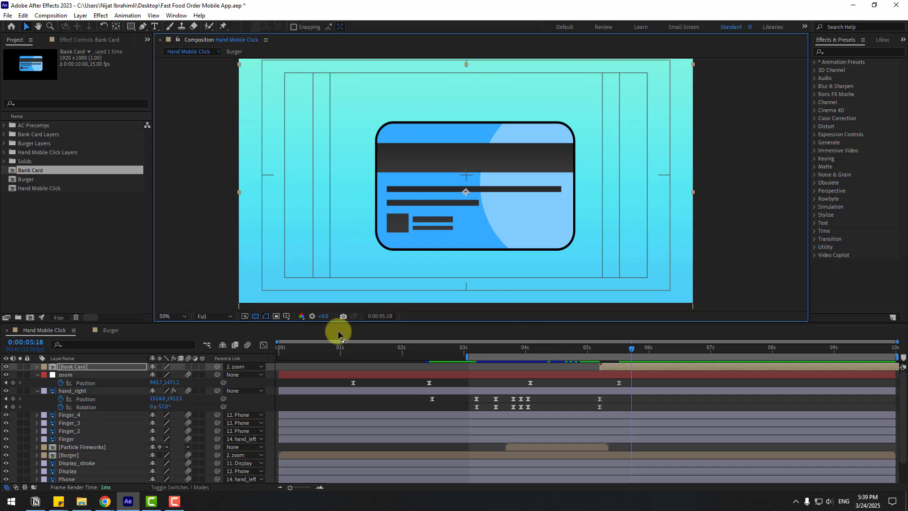
At 6:04, scale the bank card to 76%, nudge it left, and review the animation.
left_click(659, 350)
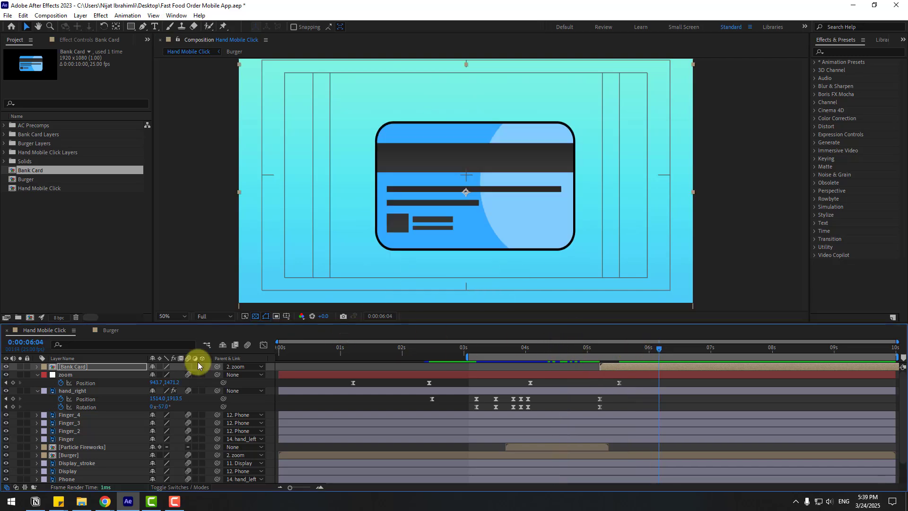
key("s")
left_click_drag(162, 377, 148, 373)
left_click_drag(484, 212, 474, 209)
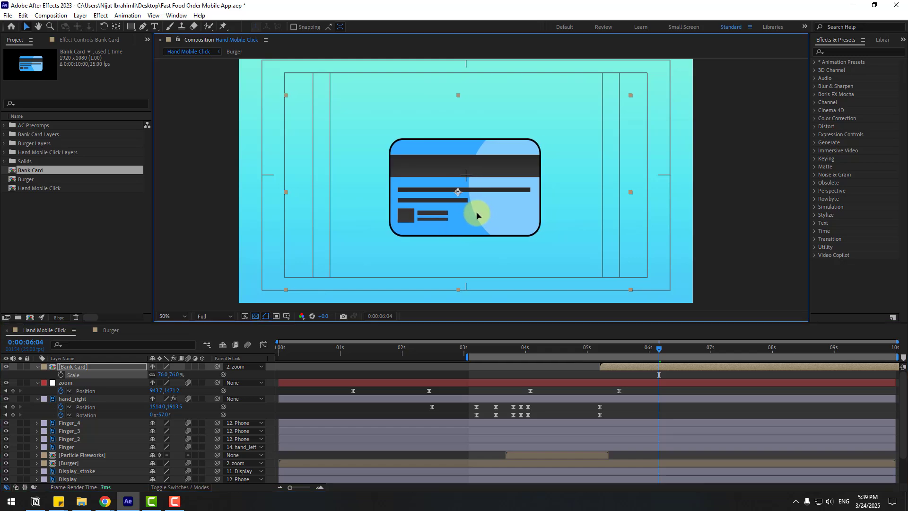
left_click_drag(529, 345, 585, 367)
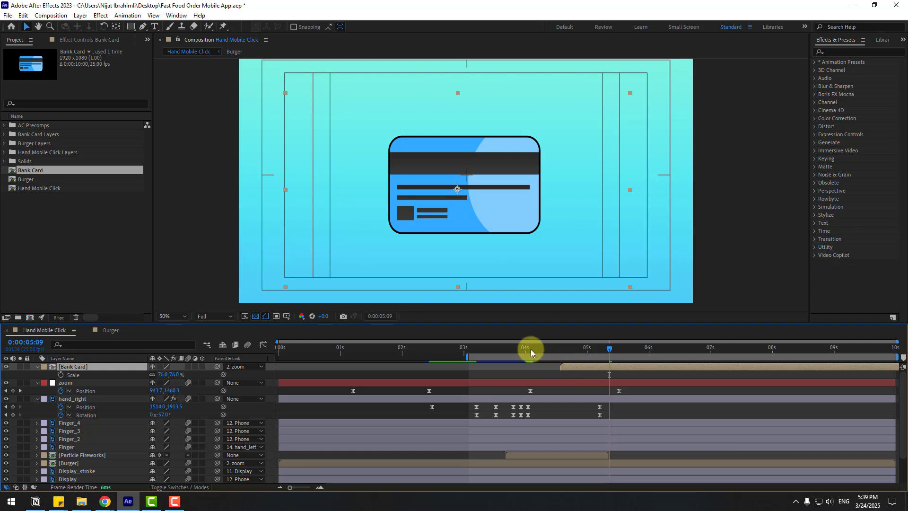
left_click_drag(531, 349, 629, 348)
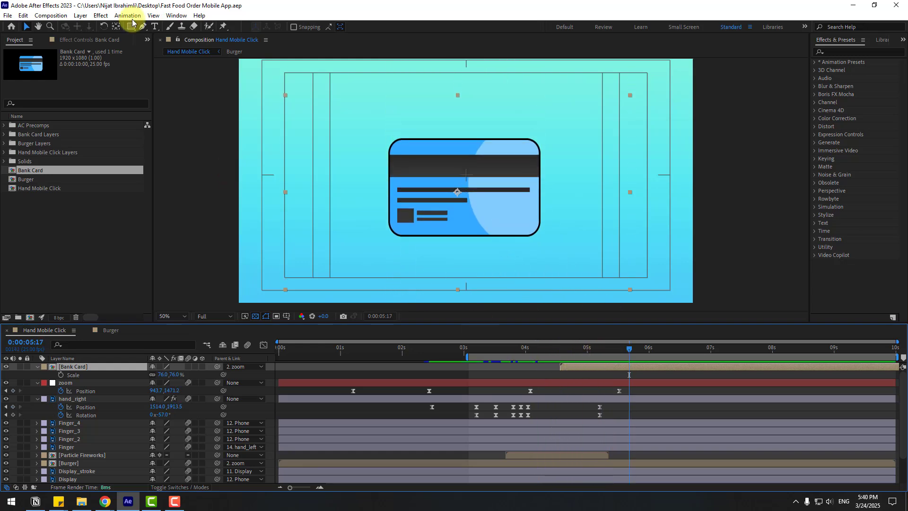
Create a 'Payment Completed' text layer above the bank card.
left_click(155, 26)
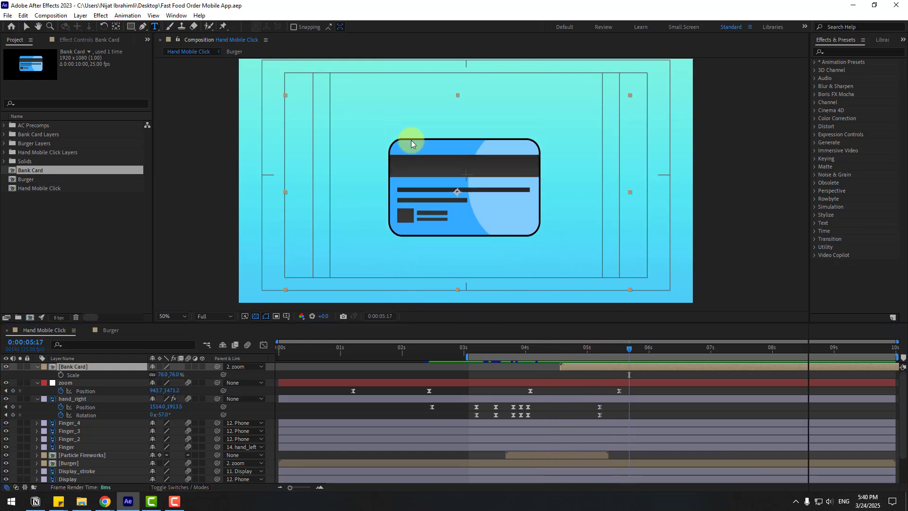
left_click(381, 113)
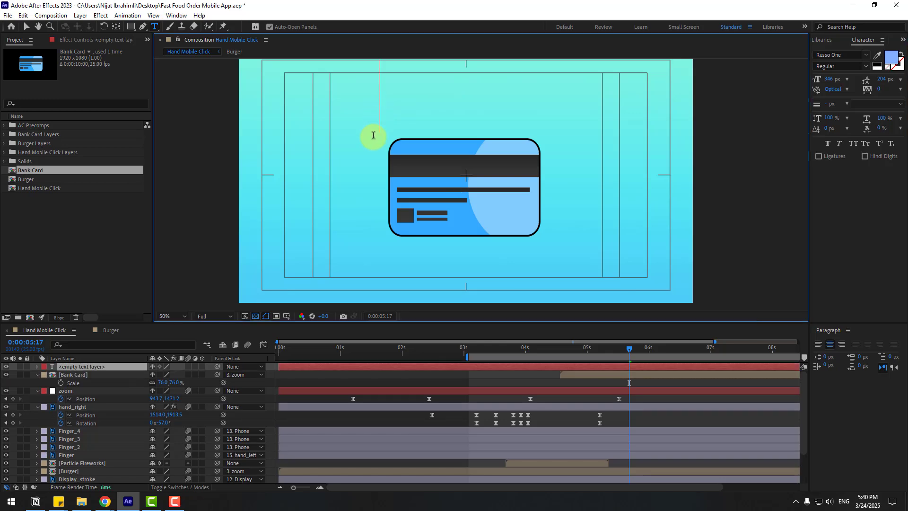
type("Payment Completed")
key("Escape")
Set the title's font size to 49 px and its colour to dark grey.
left_click(878, 63)
left_click_drag(828, 78, 710, 80)
left_click(176, 15)
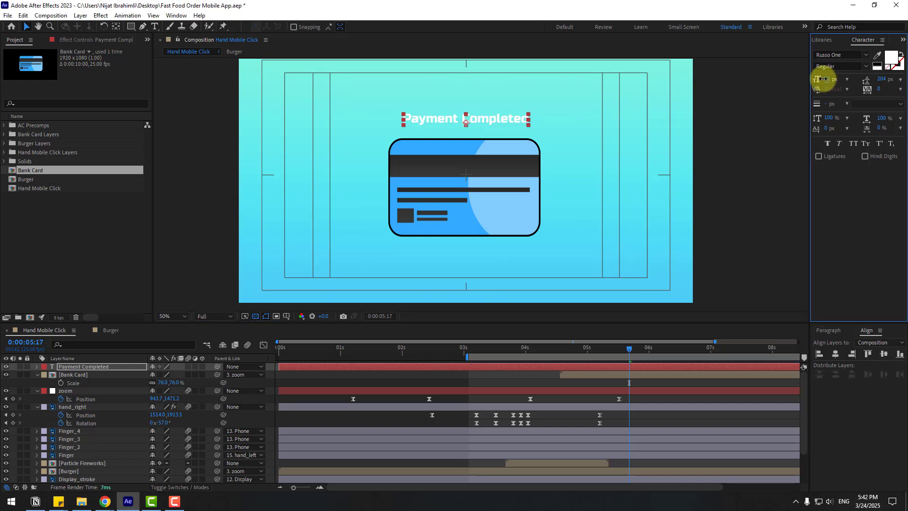
left_click(878, 55)
left_click(501, 158)
Parent the Payment Completed layer to the zoom layer and check the shot at 4:10.
left_click(544, 383)
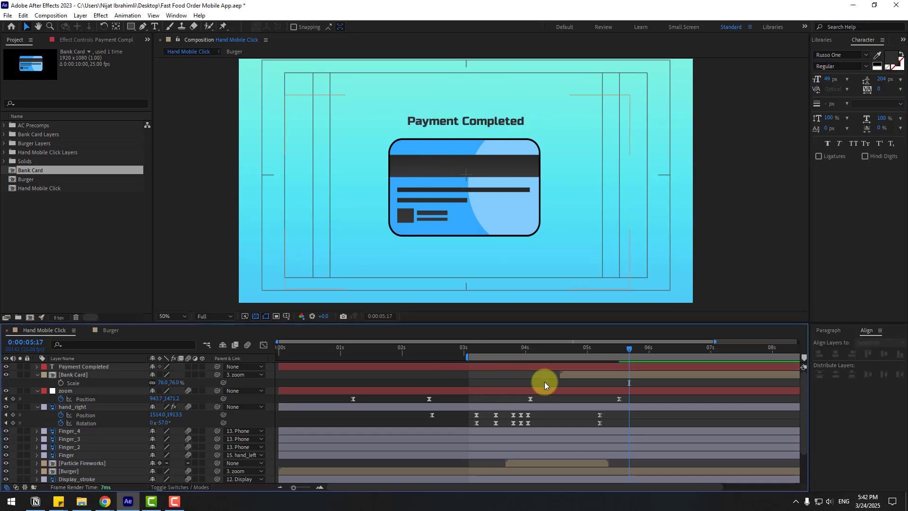
left_click(90, 367)
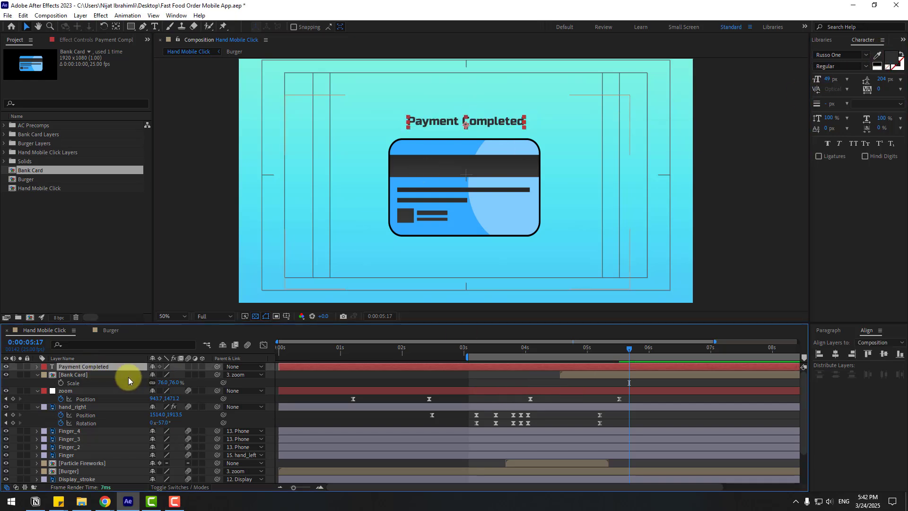
left_click_drag(217, 367, 66, 391)
left_click_drag(624, 350, 664, 355)
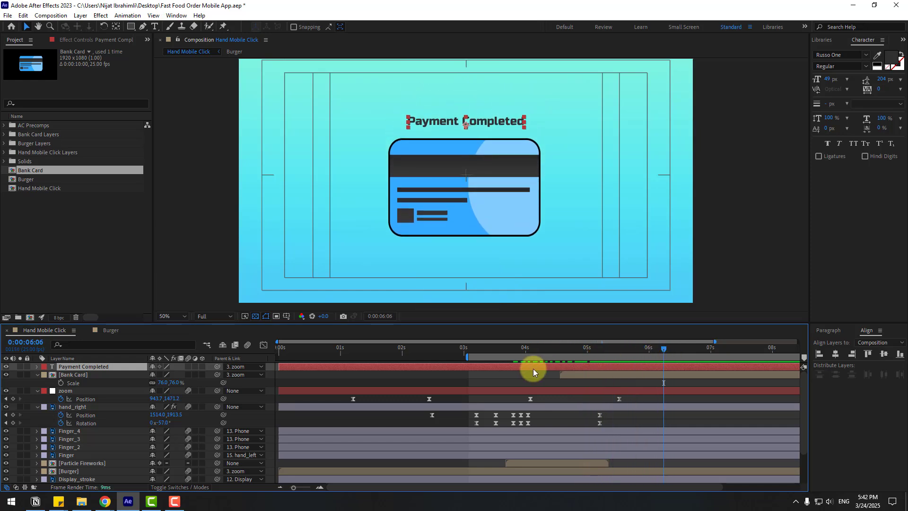
Make the Bank Card layer 3D and reveal its rotation properties.
left_click(81, 376)
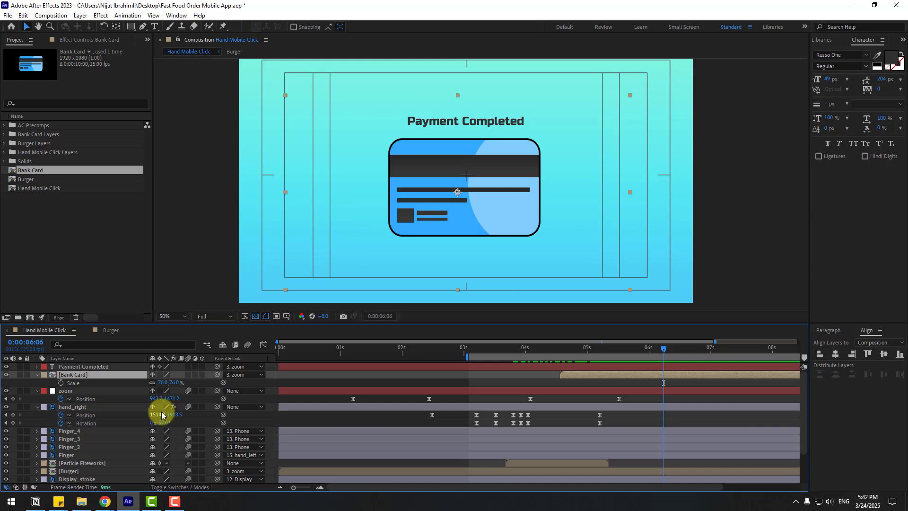
left_click(203, 374)
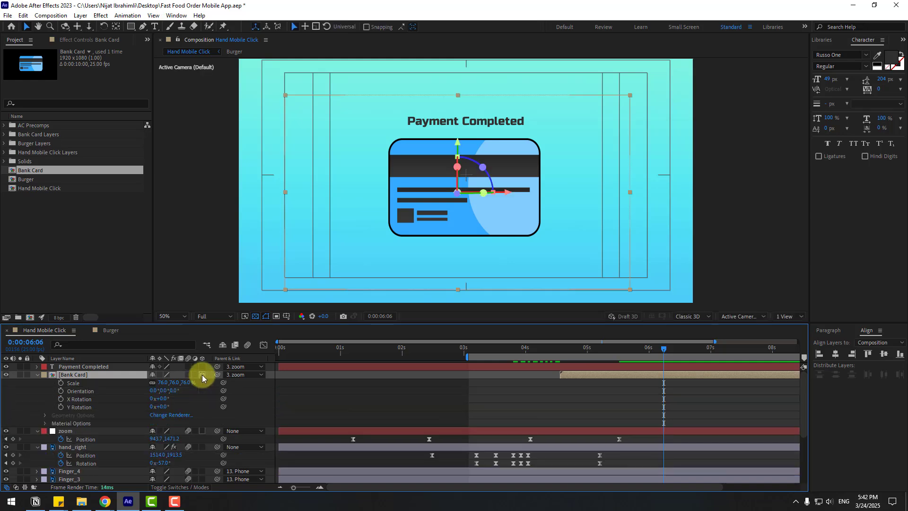
key("r")
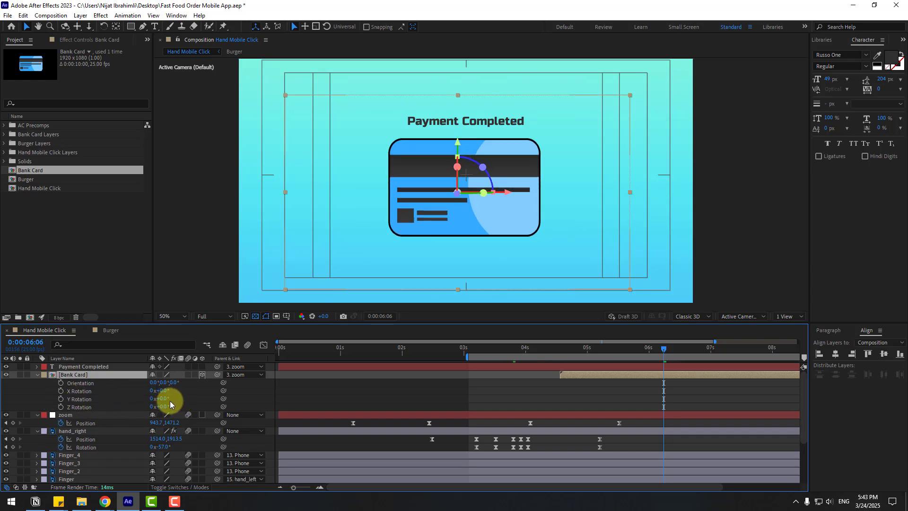
left_click_drag(170, 399, 202, 389)
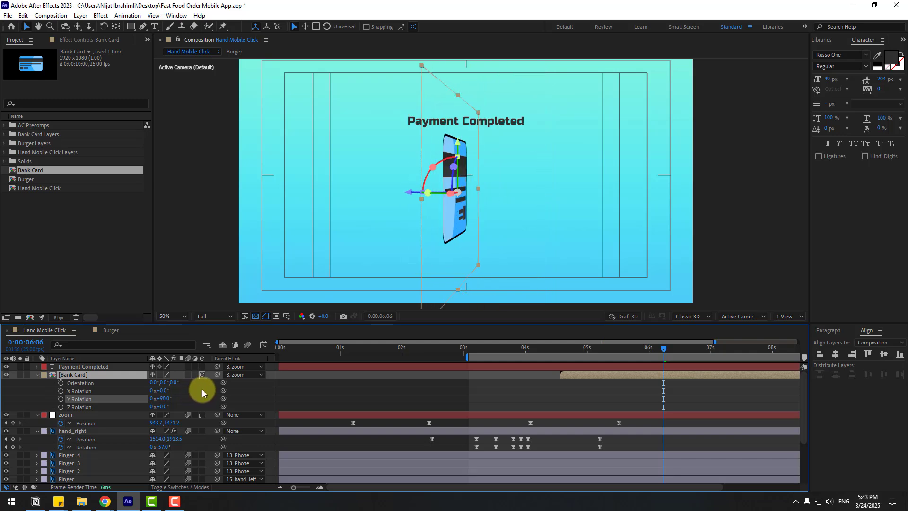
Set a starting Y Rotation keyframe of -40° on the card at 0:00:04:14.
left_click(563, 350)
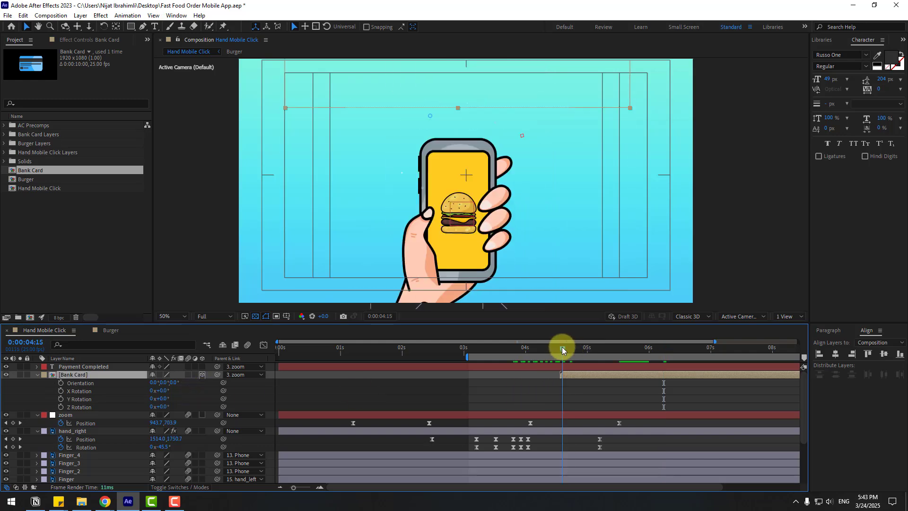
left_click(560, 349)
left_click(60, 399)
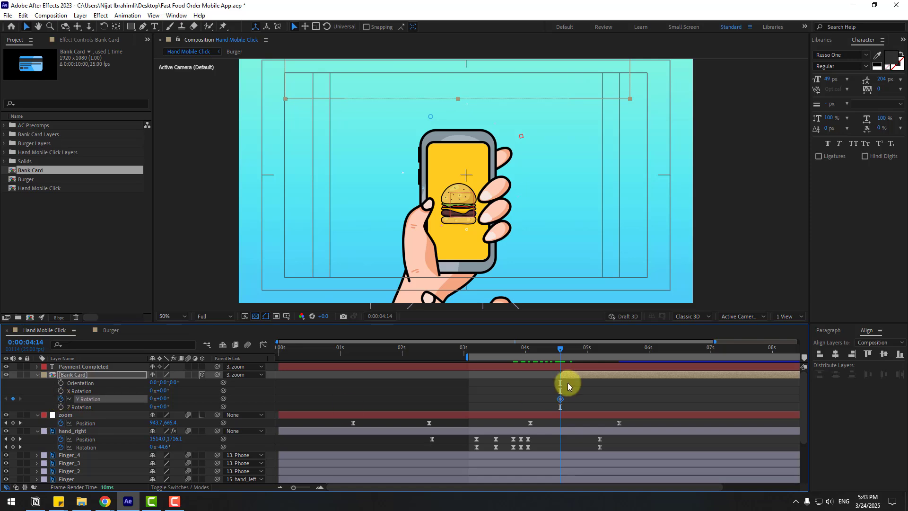
key("F2")
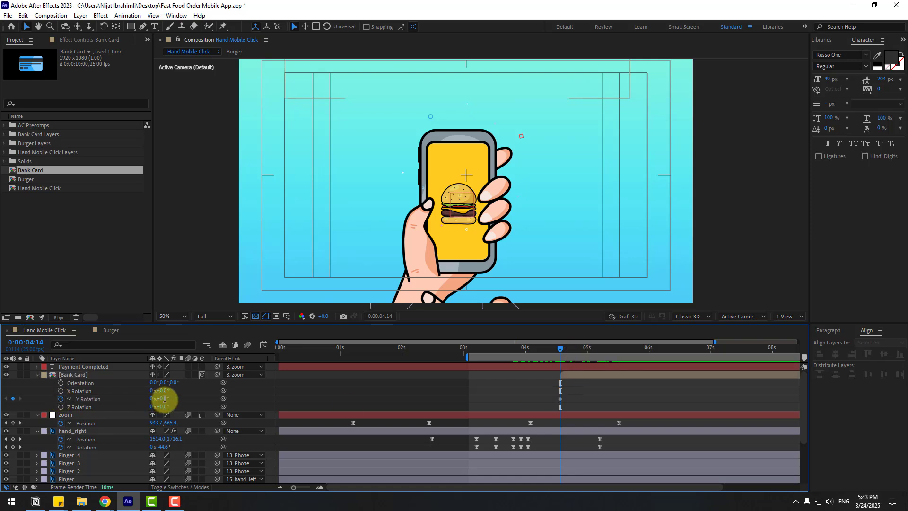
left_click(164, 398)
type("-40")
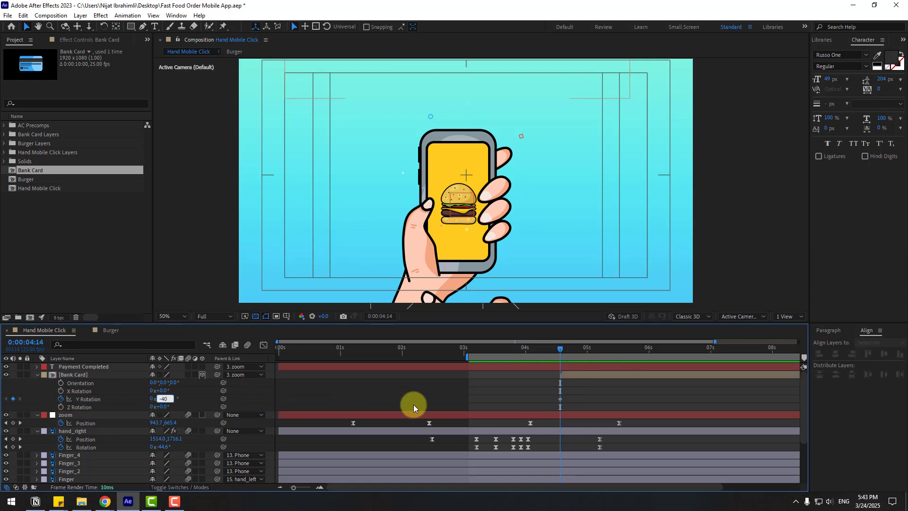
key("Return")
Add Y Rotation keyframes of 25° at 0:00:04:24 and -15° at 0:00:05:09.
left_click_drag(567, 350, 563, 352)
key("shift+Page_Down")
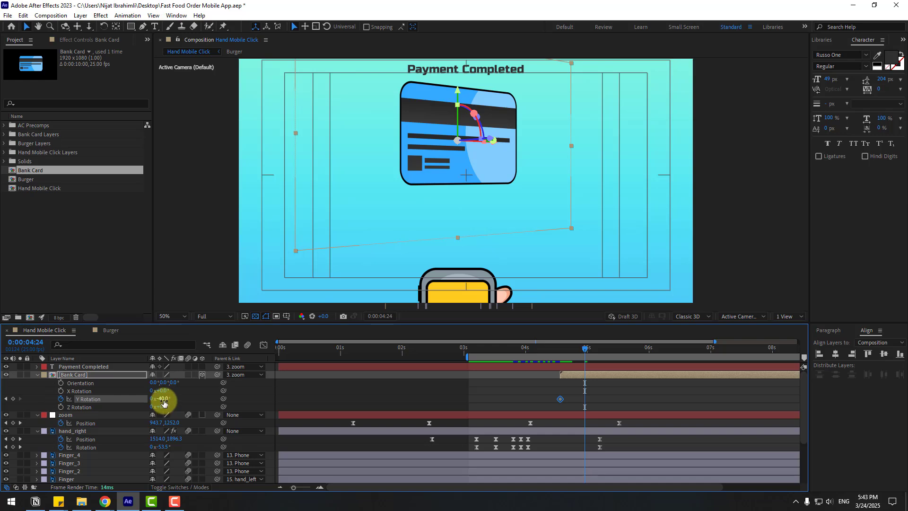
type("25")
key("Return")
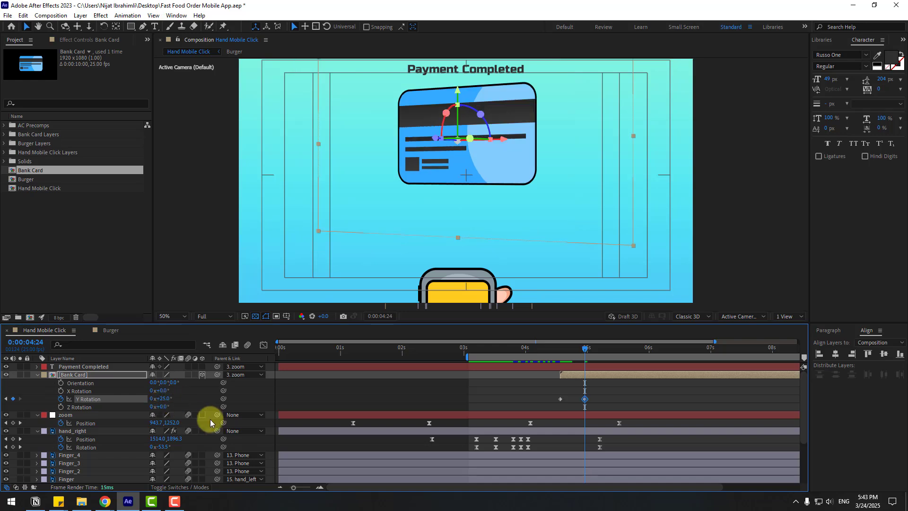
key("shift+Page_Down")
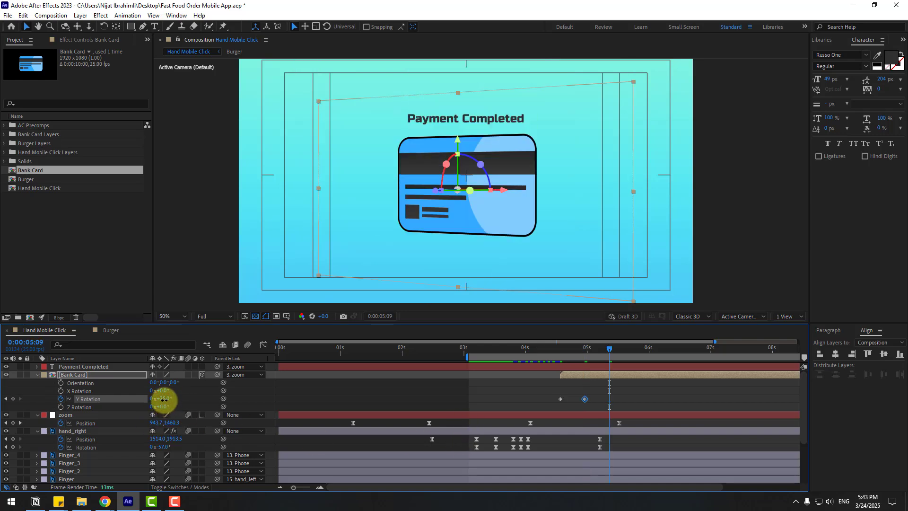
type("-156")
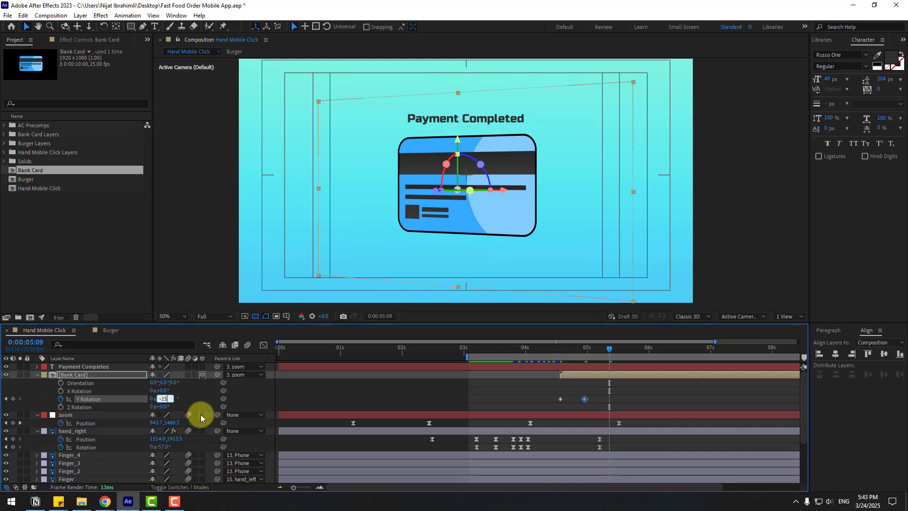
key("Return")
Add 7°, -3° and 0° Y Rotation keyframes at 5:19, 6:04 and 6:14, then select them all.
key("shift+Page_Down")
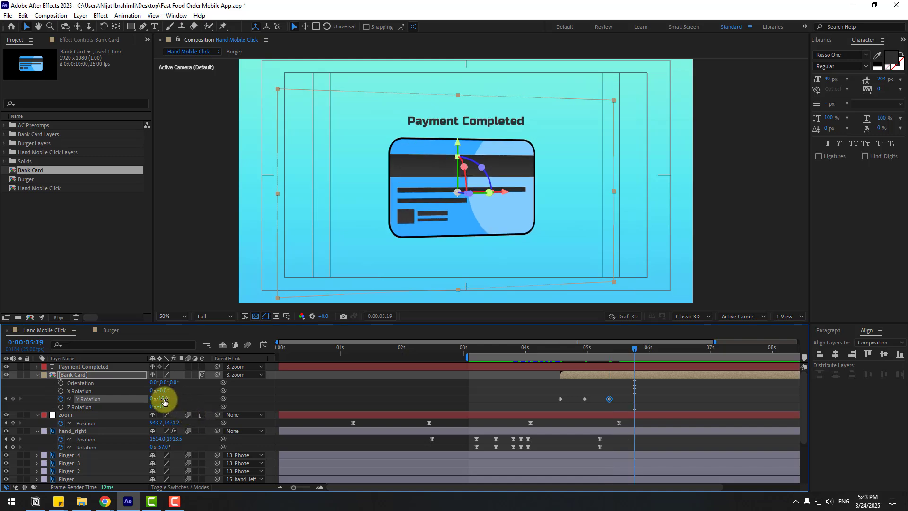
left_click(164, 402)
type("7")
key("Return")
key("shift+Page_Down")
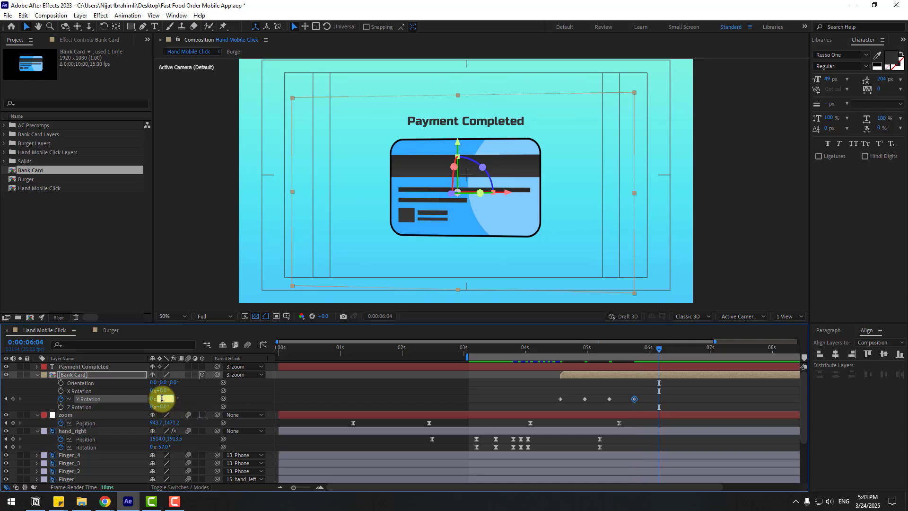
type("-3")
key("Return")
key("shift+Page_Down")
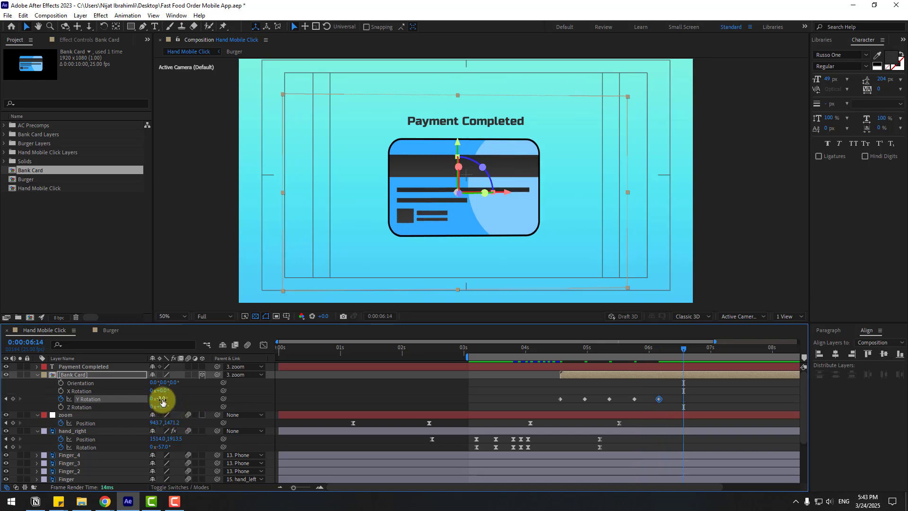
type("0")
key("Return")
left_click_drag(689, 385, 558, 402)
Apply Easy Ease to the Y Rotation keyframes, preview, and stop on the Payment Completed frame.
right_click(561, 399)
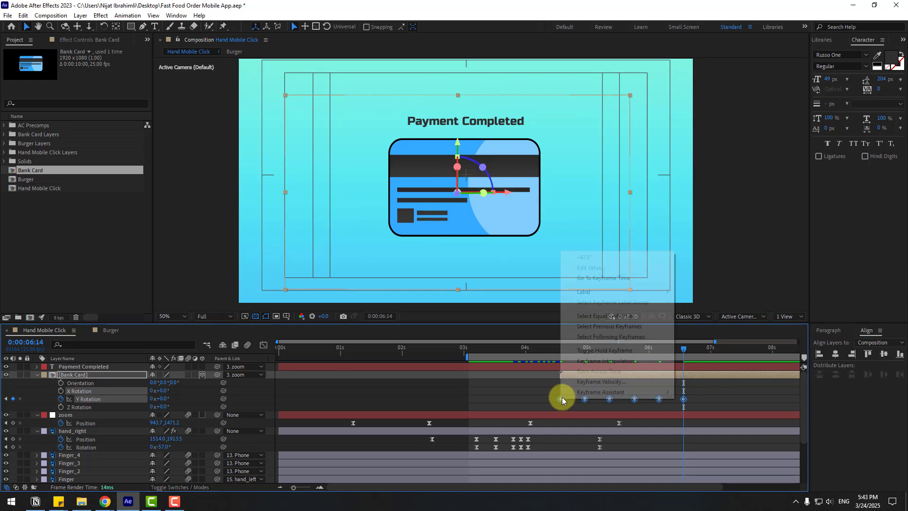
mouse_move(657, 392)
left_click(700, 423)
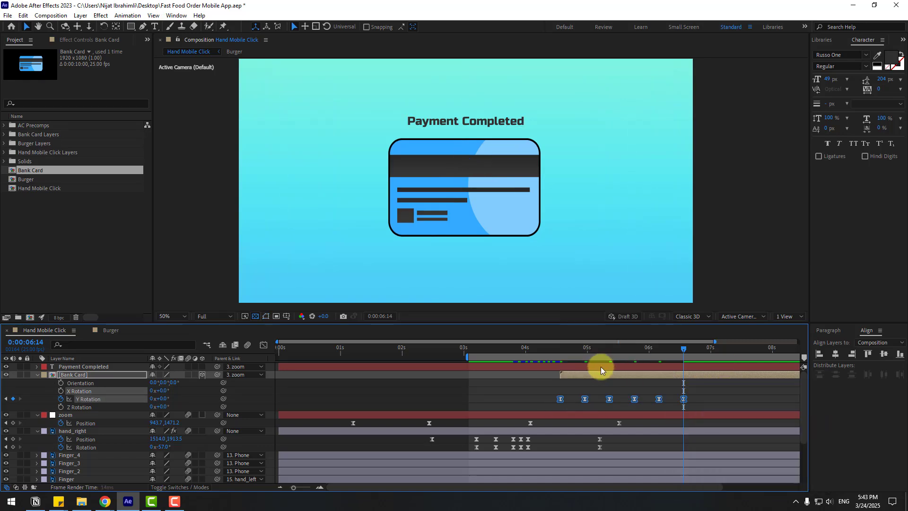
key("space")
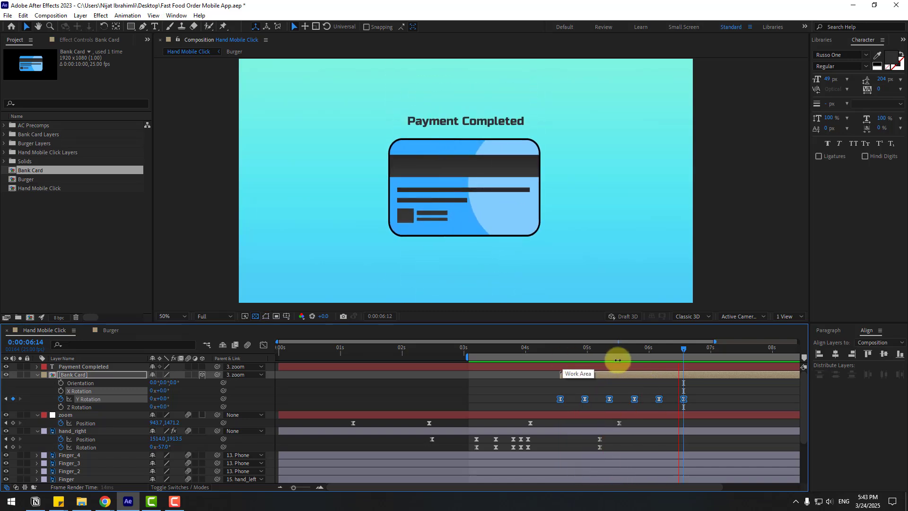
key("space")
left_click(718, 396)
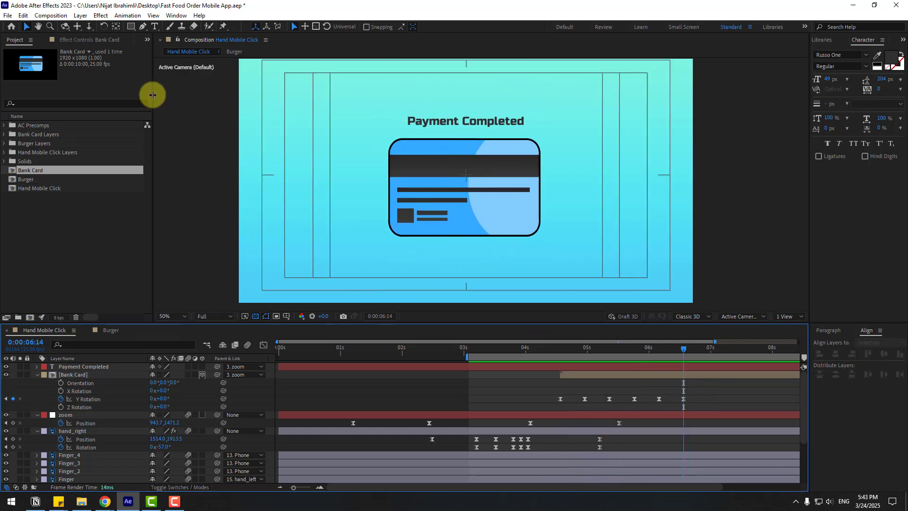
Draw a flat ellipse shape beneath the bank card with the Ellipse Tool.
left_click_drag(131, 26, 134, 49)
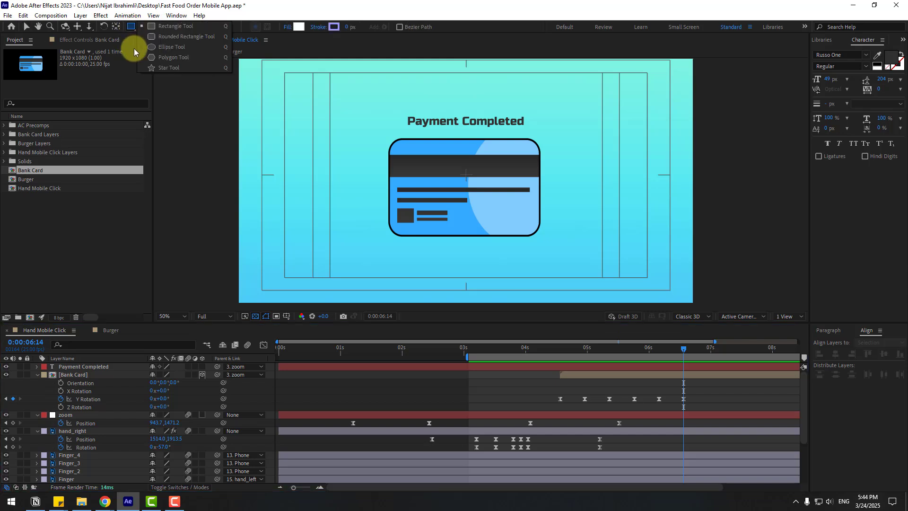
left_click(157, 47)
left_click_drag(402, 260, 534, 272)
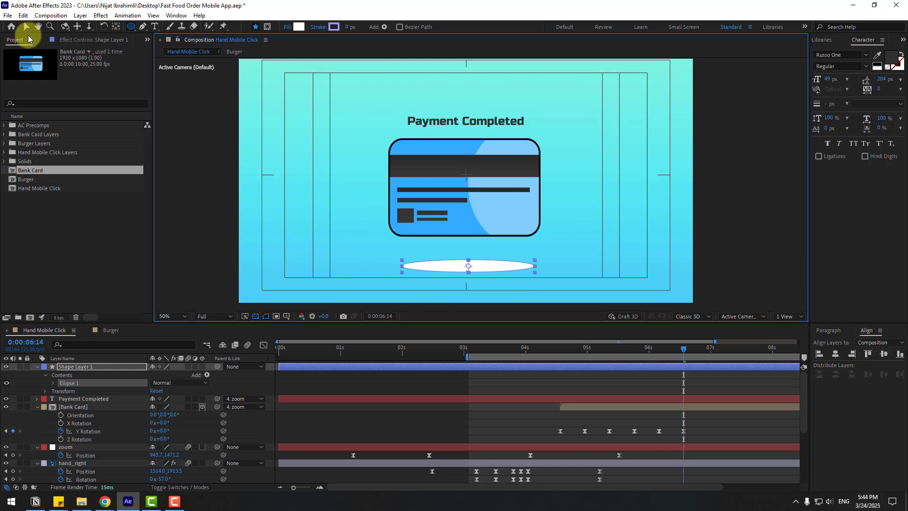
left_click(26, 27)
Give the ellipse a fill sampled from the background blue, darkened to a deeper shade.
left_click(445, 27)
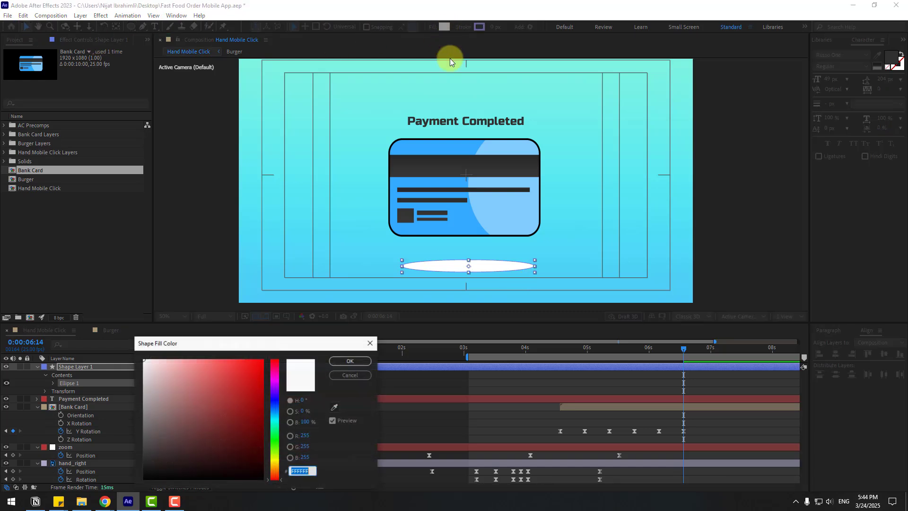
left_click(334, 407)
left_click(377, 265)
left_click_drag(377, 263, 324, 295)
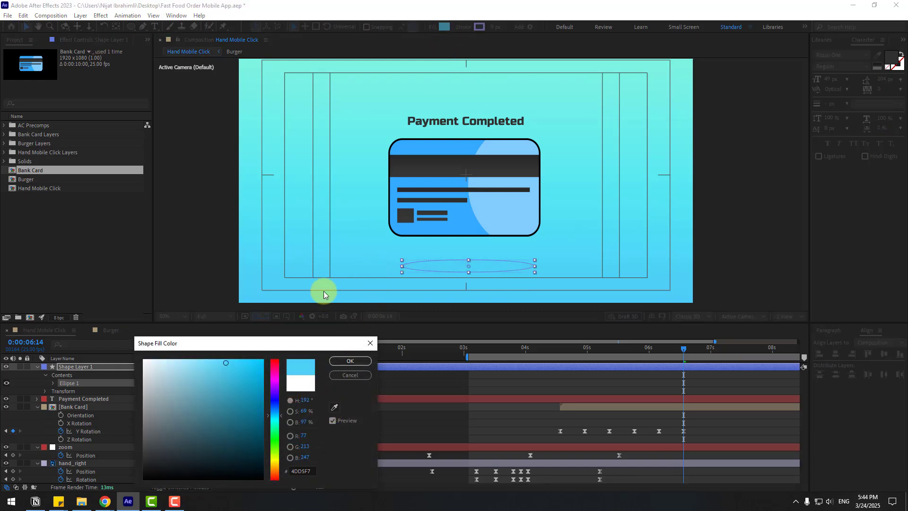
left_click_drag(225, 361, 237, 378)
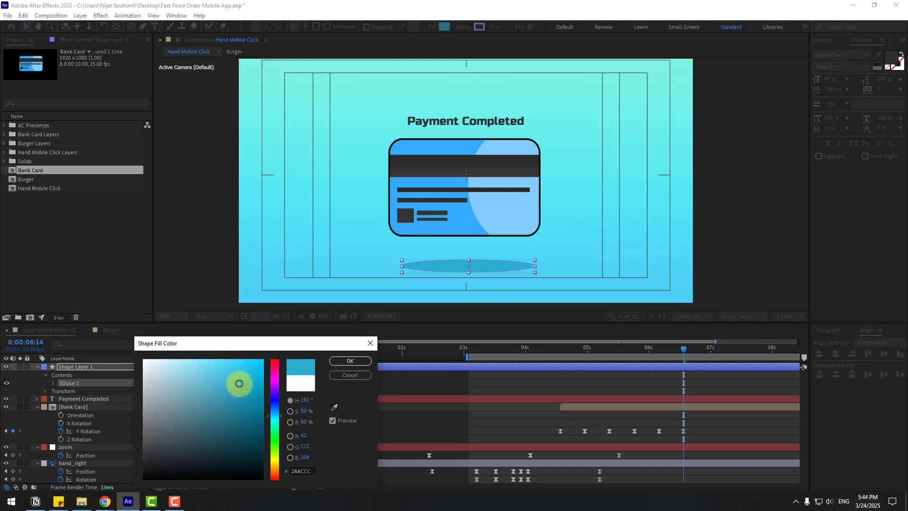
Confirm the darker fill and rename the ellipse layer to 'shadow_card'.
left_click(349, 361)
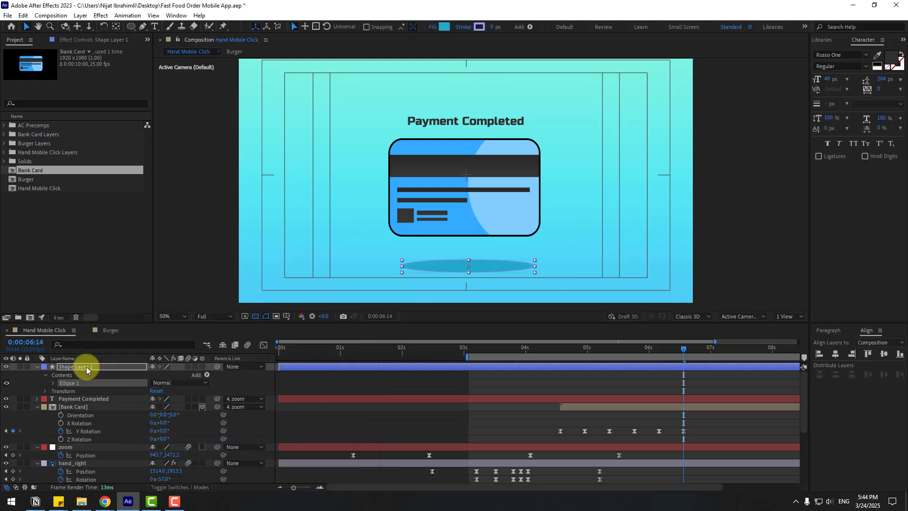
key("Return")
type("shadow")
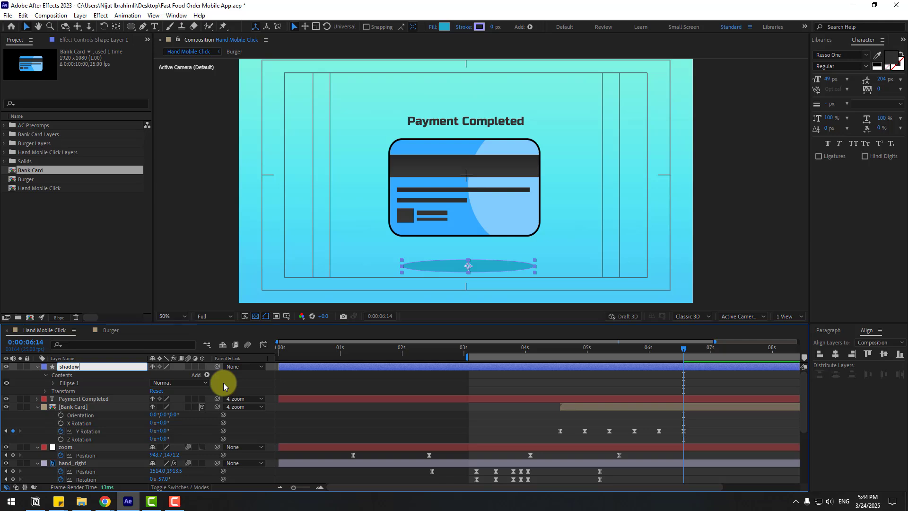
type("_card")
key("Return")
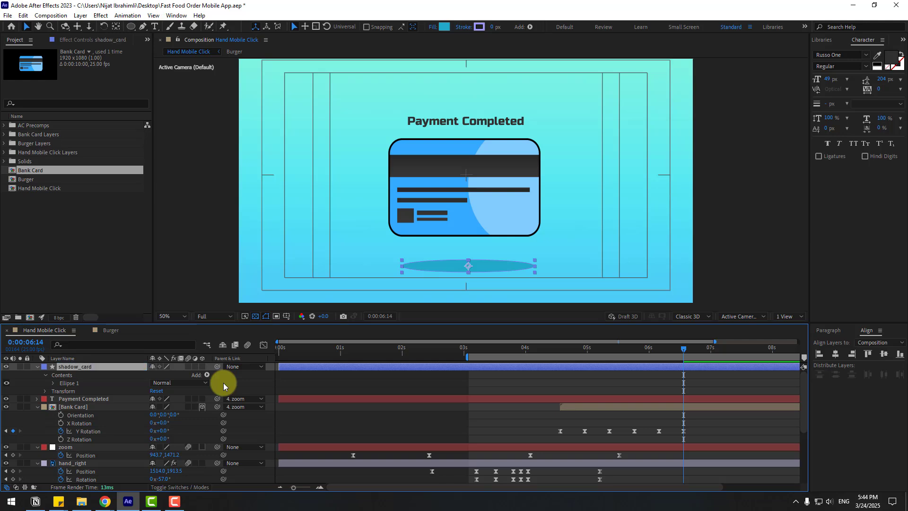
Parent shadow_card to the zoom layer and make it start at about 4.8 seconds.
left_click_drag(217, 366, 69, 443)
left_click(37, 367)
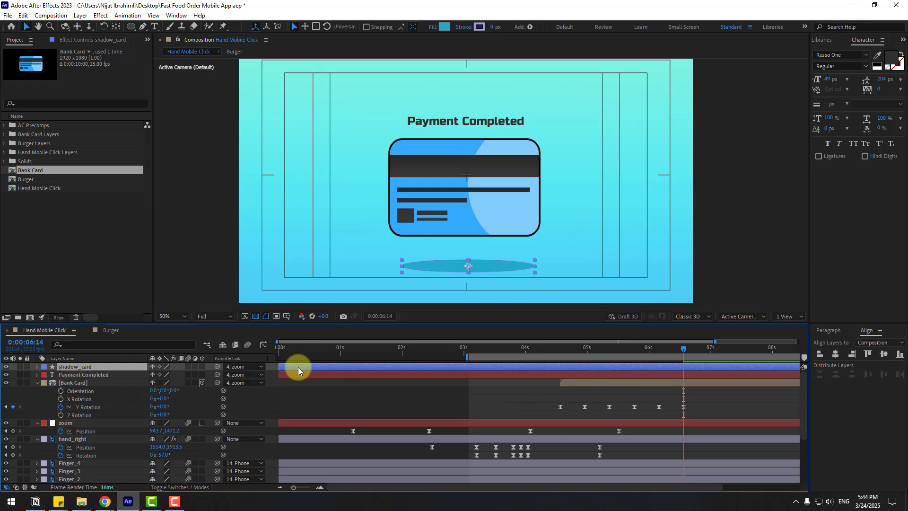
left_click_drag(298, 367, 588, 369)
left_click_drag(546, 348, 586, 354)
Keyframe Bank Card Position from above the frame at 0:00:04:14 down to its resting place at 0:00:05:13.
left_click(564, 348)
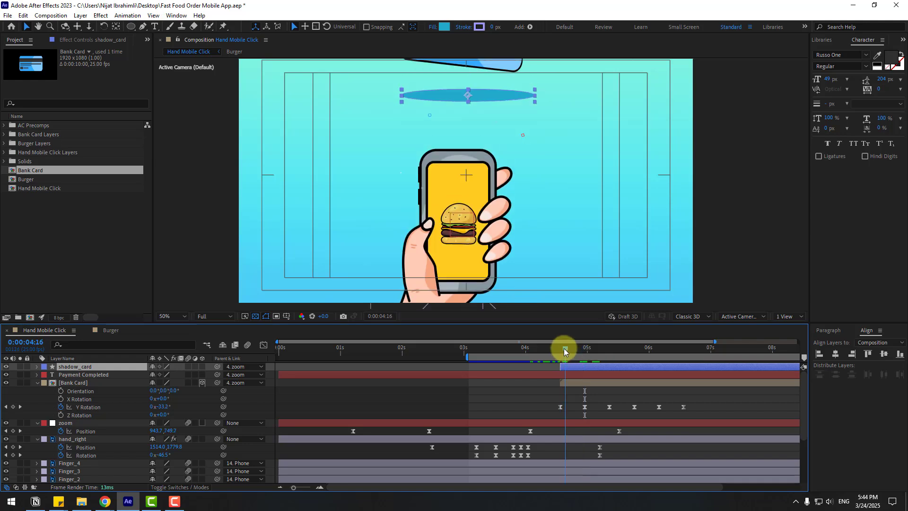
left_click(79, 384)
key("p")
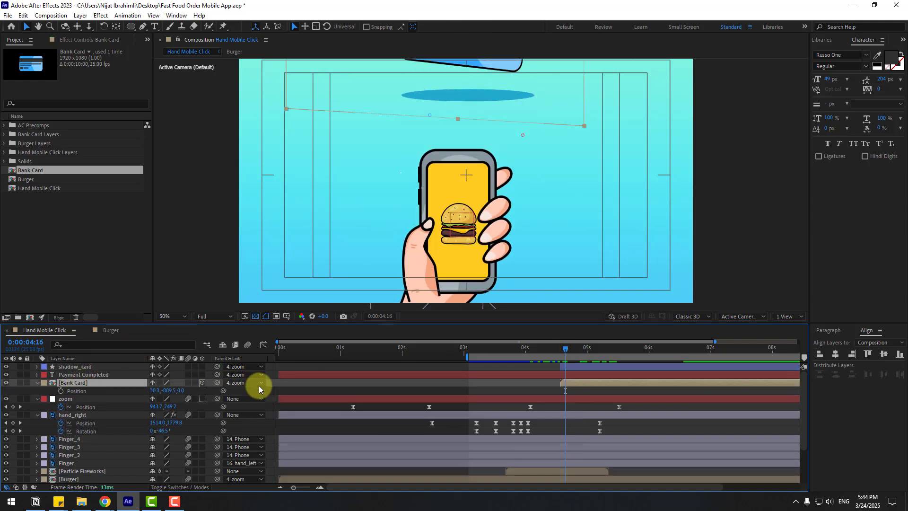
left_click(560, 348)
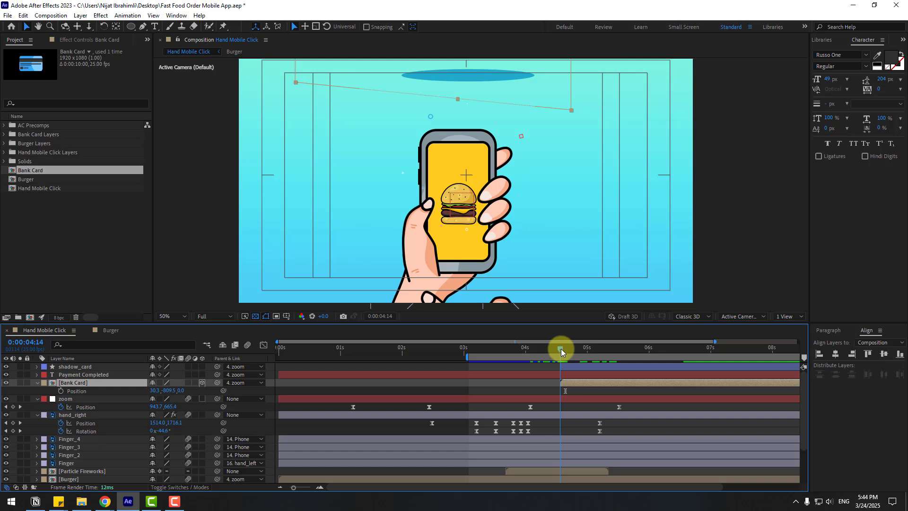
left_click(61, 391)
left_click_drag(169, 394, 38, 393)
left_click_drag(572, 349, 619, 350)
left_click_drag(169, 391, 313, 378)
Apply Easy Ease to both Position keyframes and preview the card's entrance.
left_click_drag(564, 346, 590, 349)
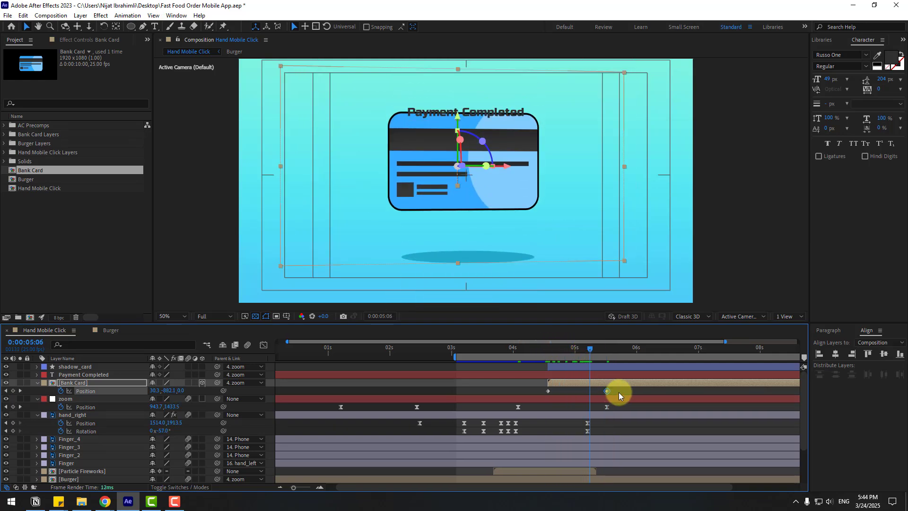
left_click_drag(542, 395, 546, 392)
right_click(547, 392)
mouse_move(589, 383)
left_click(677, 406)
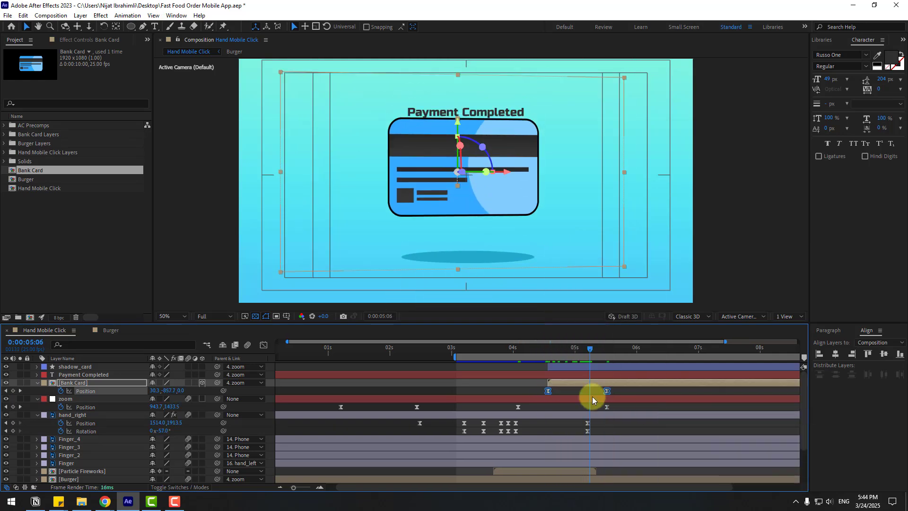
left_click_drag(547, 351, 572, 358)
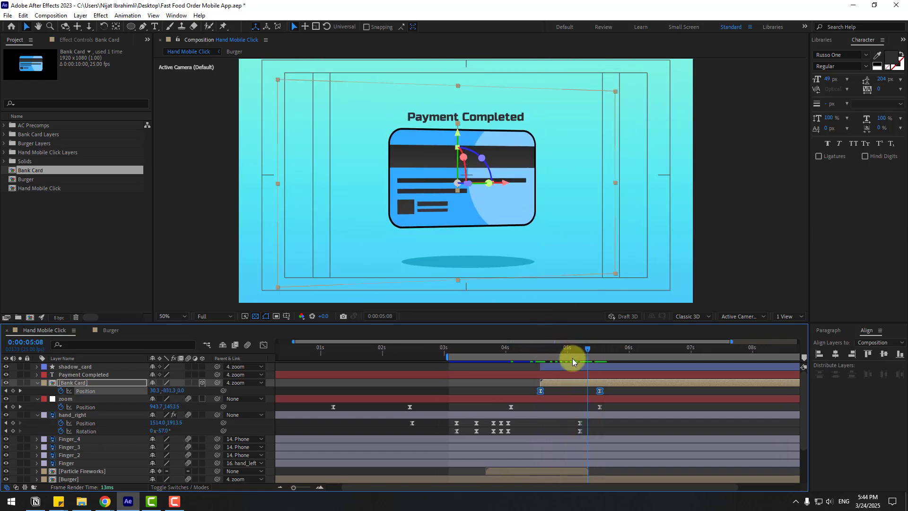
key("space")
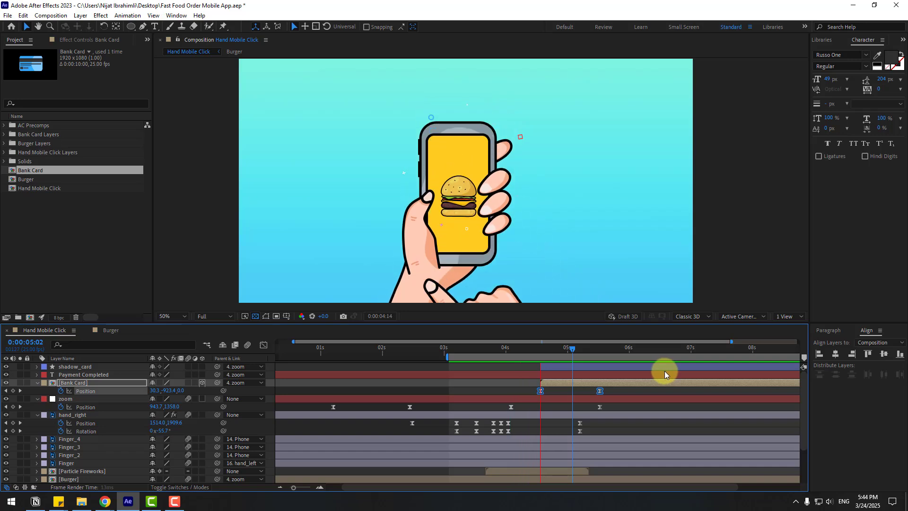
key("space")
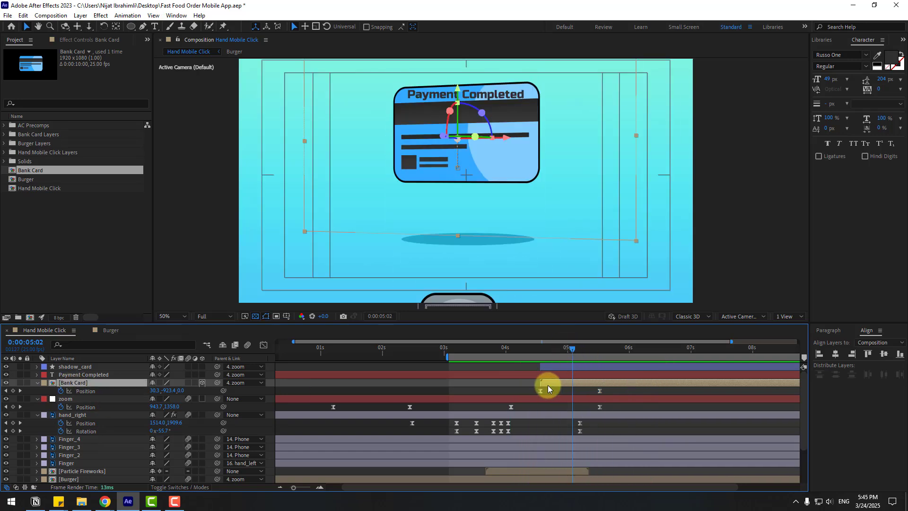
Delay the entrance, nudge the card lower at 0:00:05:21, and add a floating keyframe at 0:00:07:01.
left_click_drag(552, 384, 622, 348)
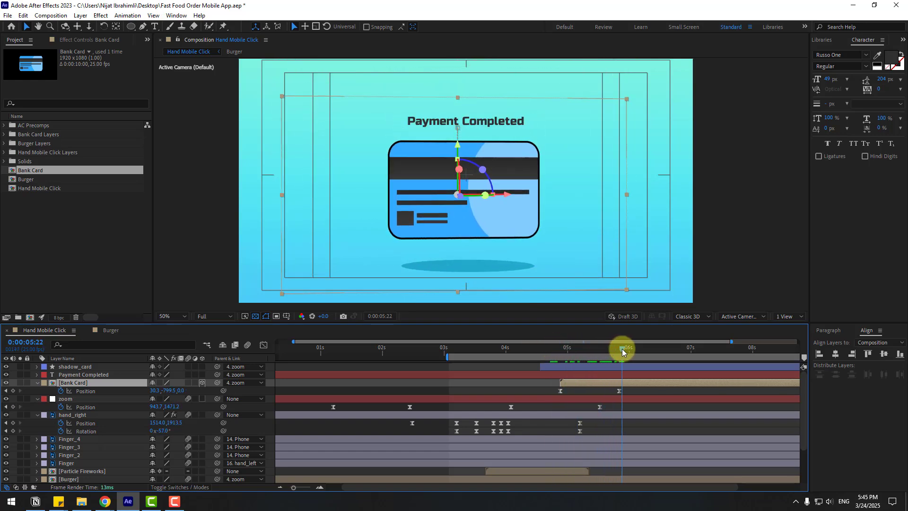
left_click(632, 391)
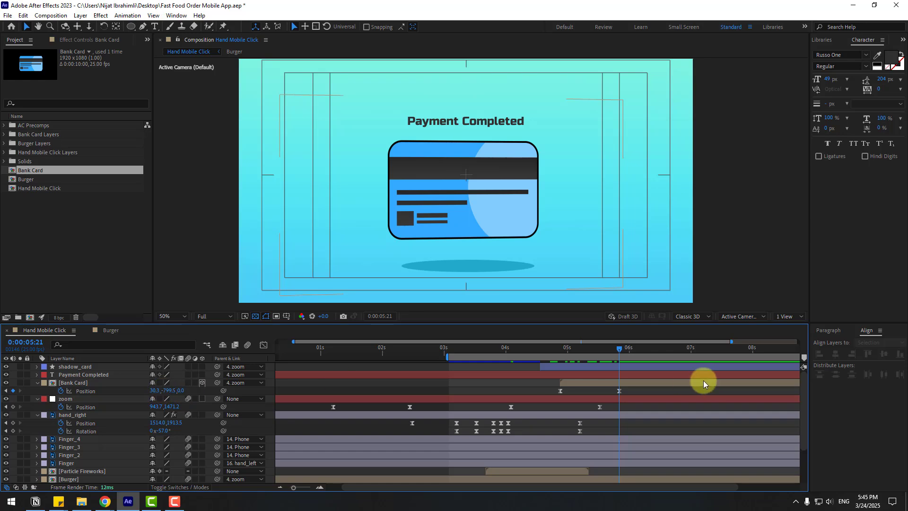
left_click(628, 391)
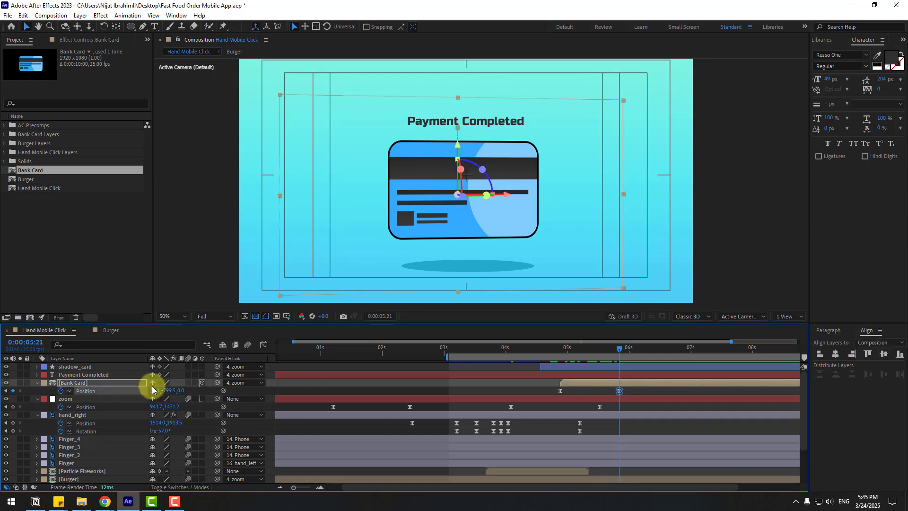
mouse_move(168, 393)
left_mouse_down()
mouse_move(191, 392)
mouse_move(163, 391)
left_mouse_up()
key("shift+Page_Down")
key("shift+Page_Down")
key("shift+Page_Down")
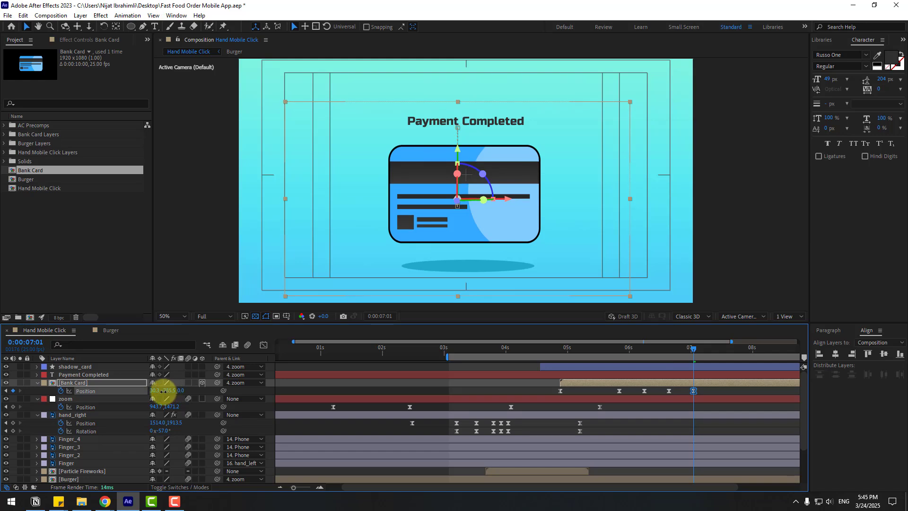
key("space")
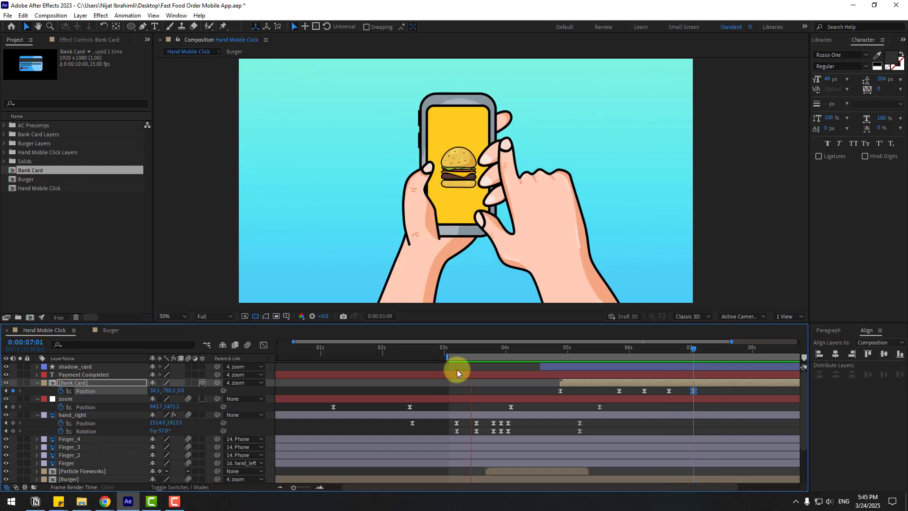
key("space")
Shift the four card keyframes earlier, start the work area before the entrance, and preview.
left_click_drag(706, 390, 591, 391)
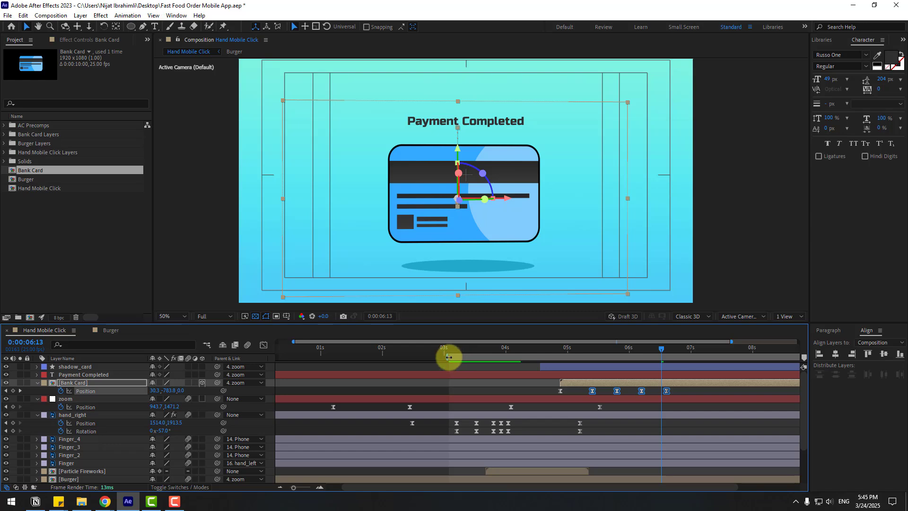
left_click_drag(448, 357, 552, 367)
key("space")
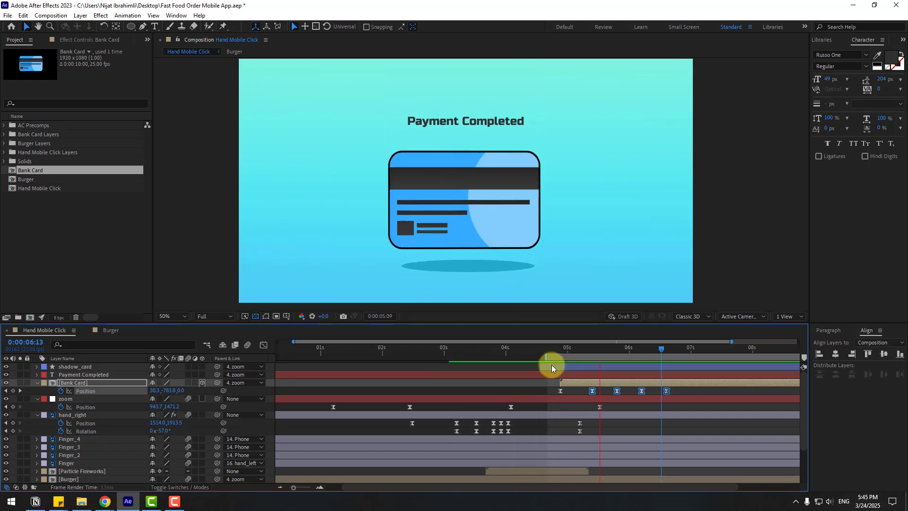
key("space")
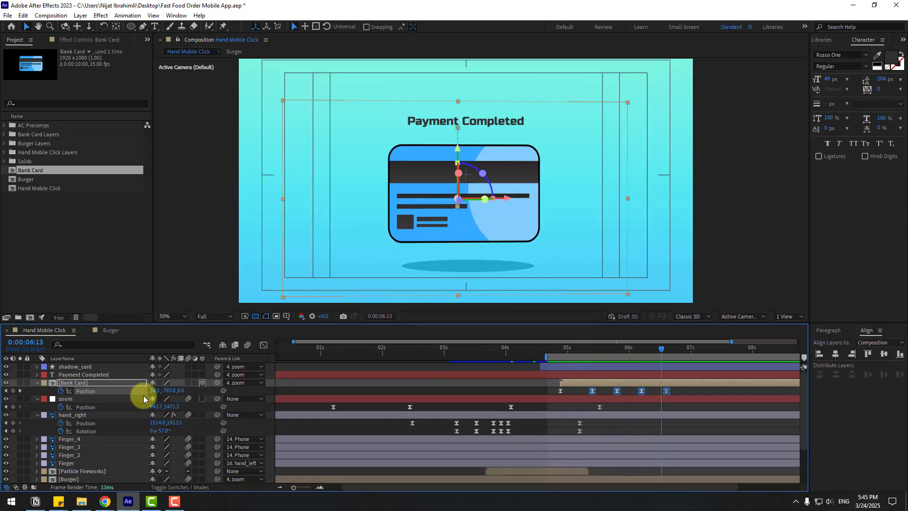
Keyframe shadow_card Scale at 0% at 0:00:04:21, where the shadow starts.
left_click(78, 367)
left_click(562, 350)
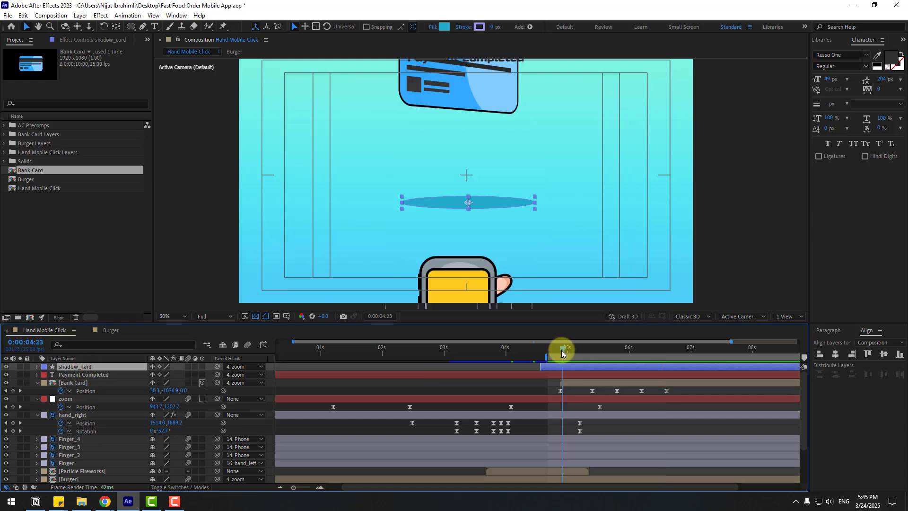
left_click_drag(562, 350, 556, 360)
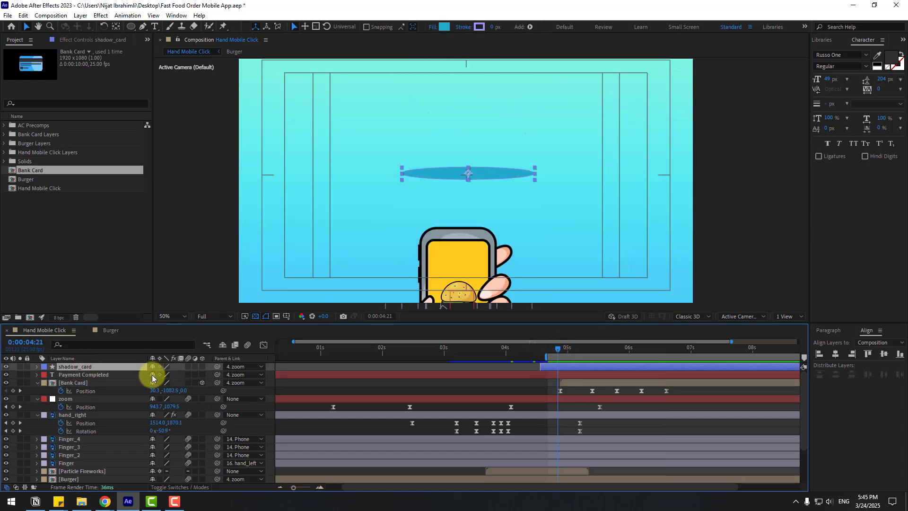
type("s")
type("0.0,0.0")
left_click(61, 374)
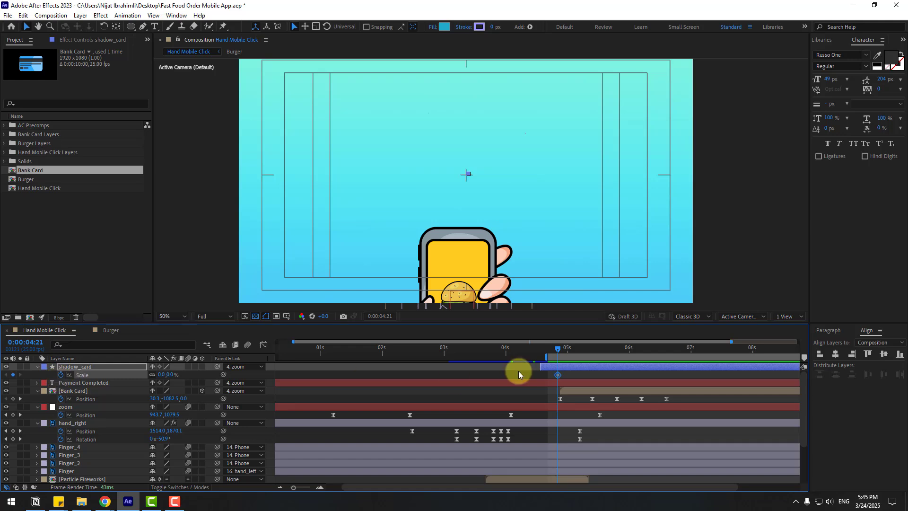
Add shadow Scale keyframes of 110% at 0:00:05:10 and 100% at 0:00:06:15.
left_click(580, 350)
left_click_drag(589, 351, 591, 351)
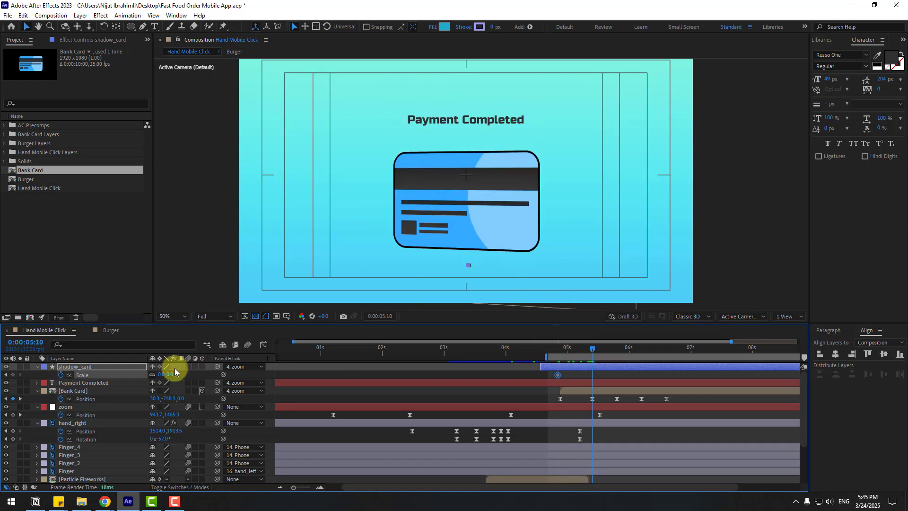
left_click(164, 374)
type("110")
key("Return")
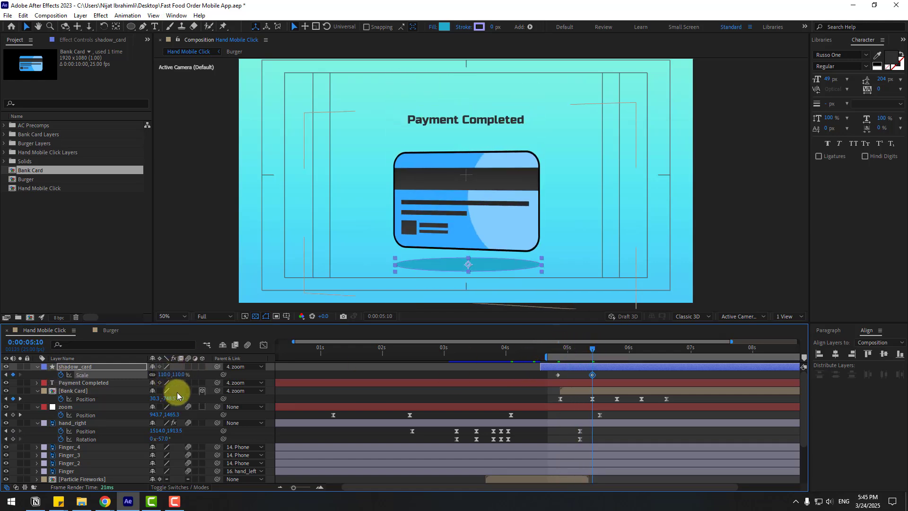
key("shift+Page_Down")
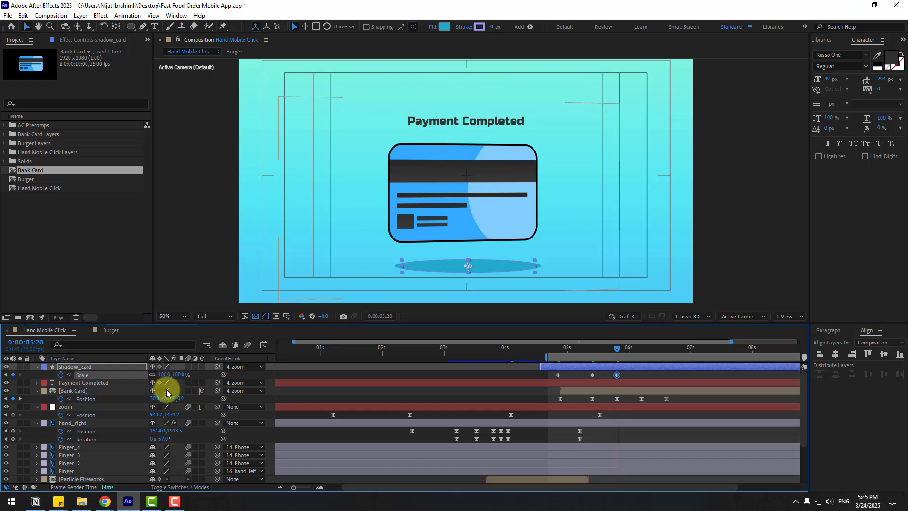
key("shift+Page_Down")
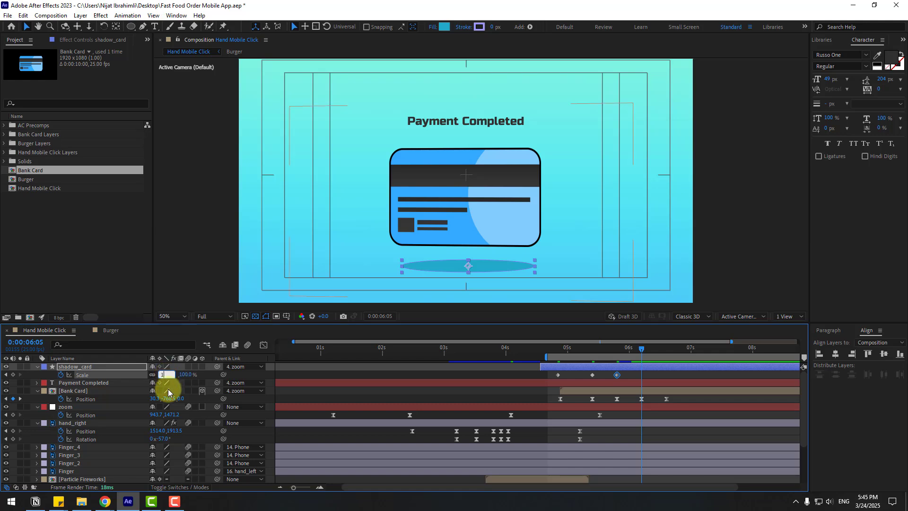
key("shift+Page_Down")
left_click(162, 375)
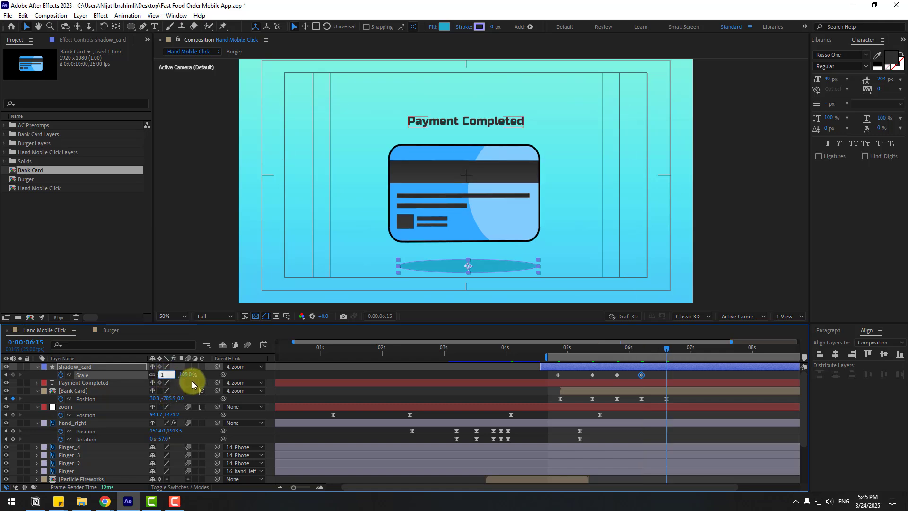
type("100")
key("Return")
Apply Easy Ease to all five shadow Scale keyframes and preview the pulse.
left_click_drag(675, 377, 557, 378)
right_click(558, 375)
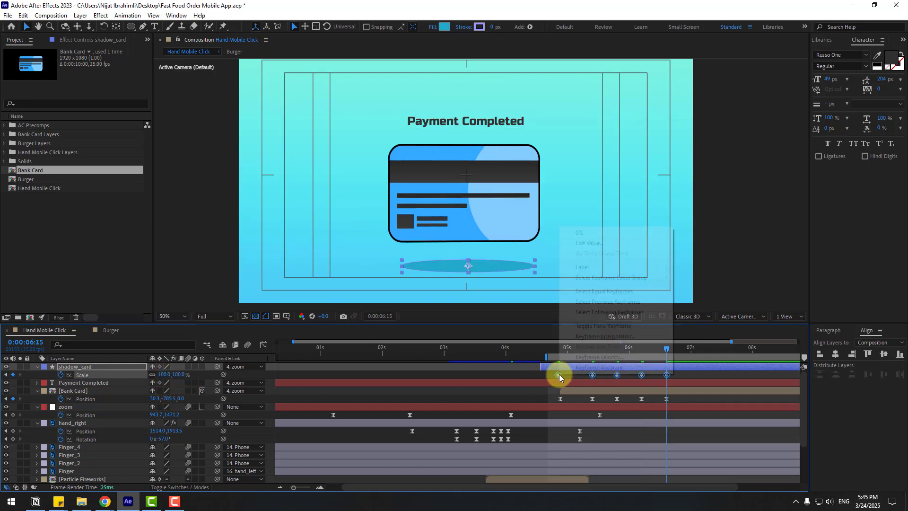
mouse_move(610, 367)
left_click(698, 399)
key("space")
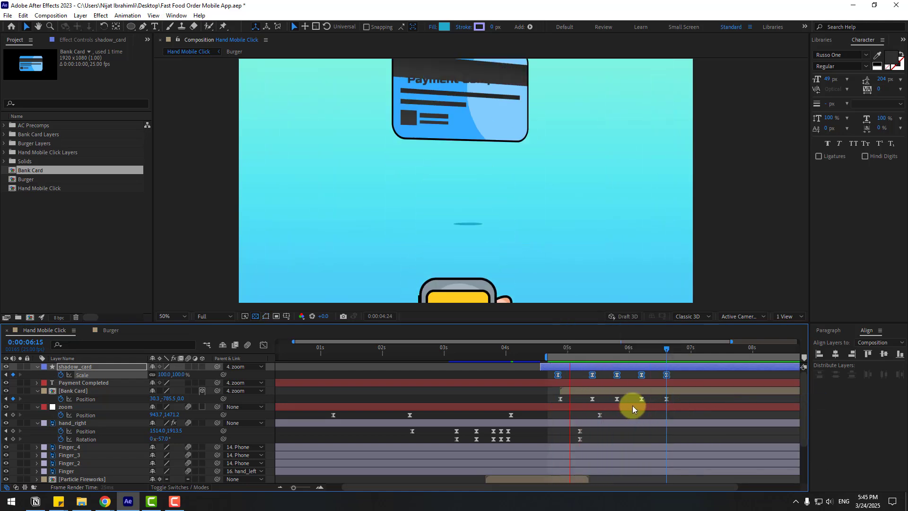
Duplicate shadow_card and rename the copy 'shadow_burger'.
left_click(405, 384)
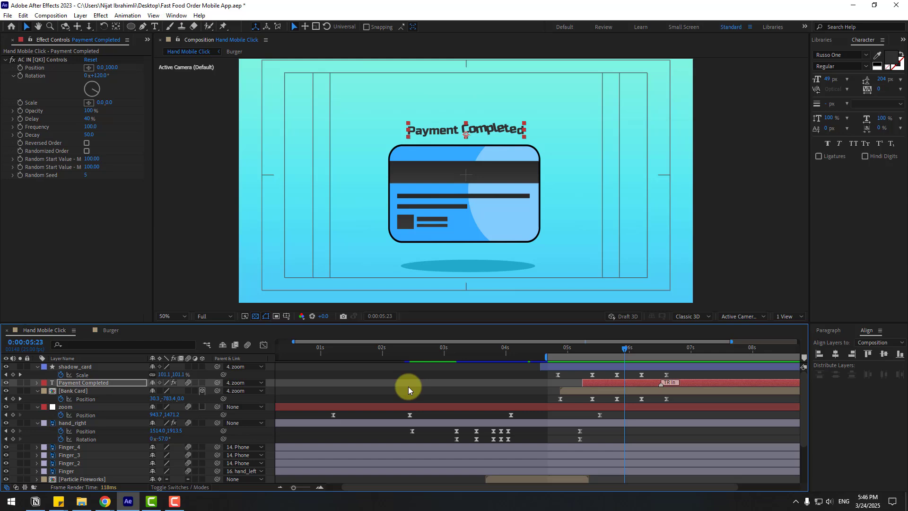
left_click(81, 368)
key("ctrl+d")
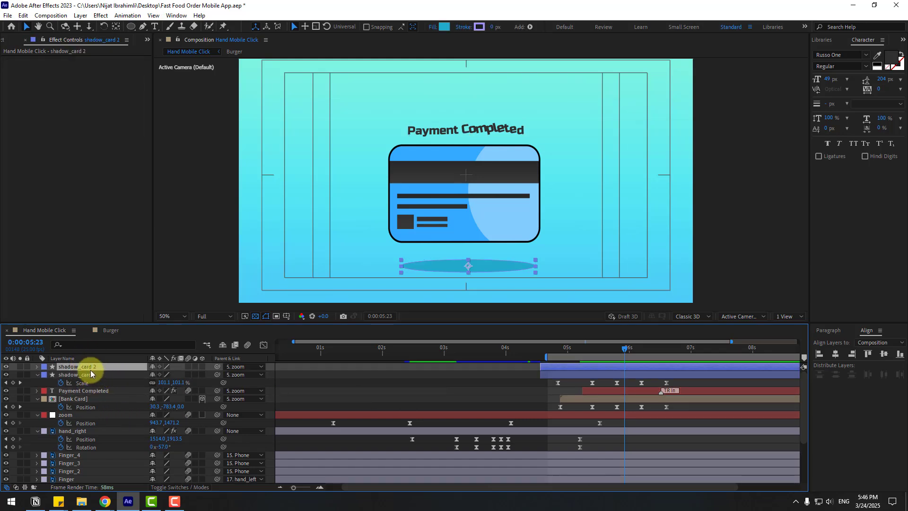
key("Return")
left_click_drag(85, 367, 145, 366)
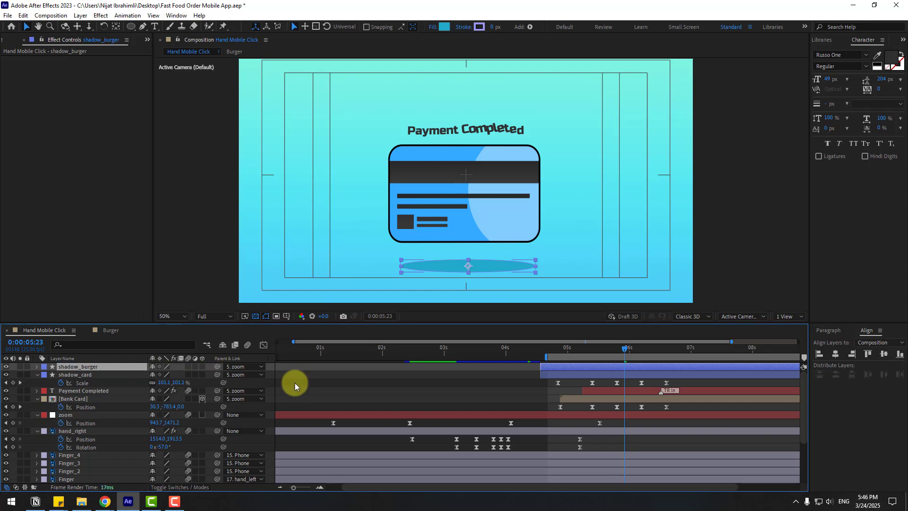
key("s")
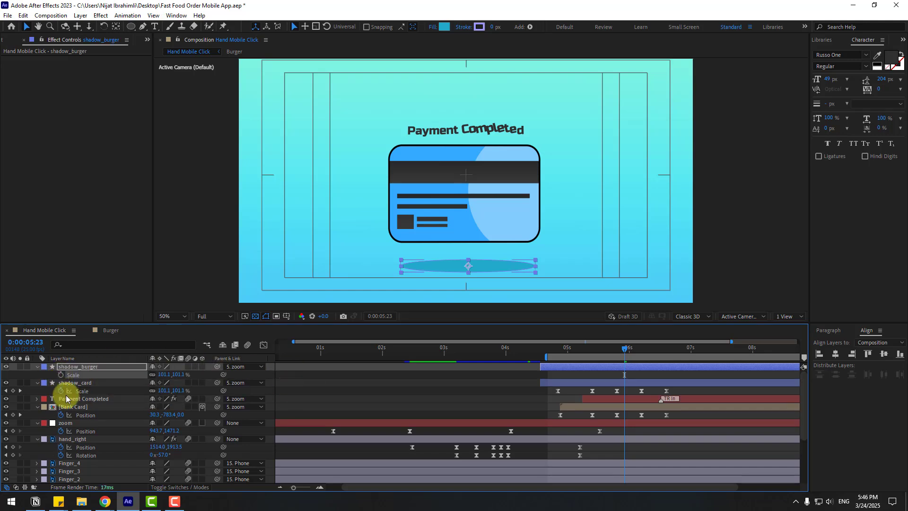
left_click(37, 366)
Move shadow_burger below the Burger layer, start it near 0.5 s, and extend the work area.
left_click_drag(81, 370, 85, 462)
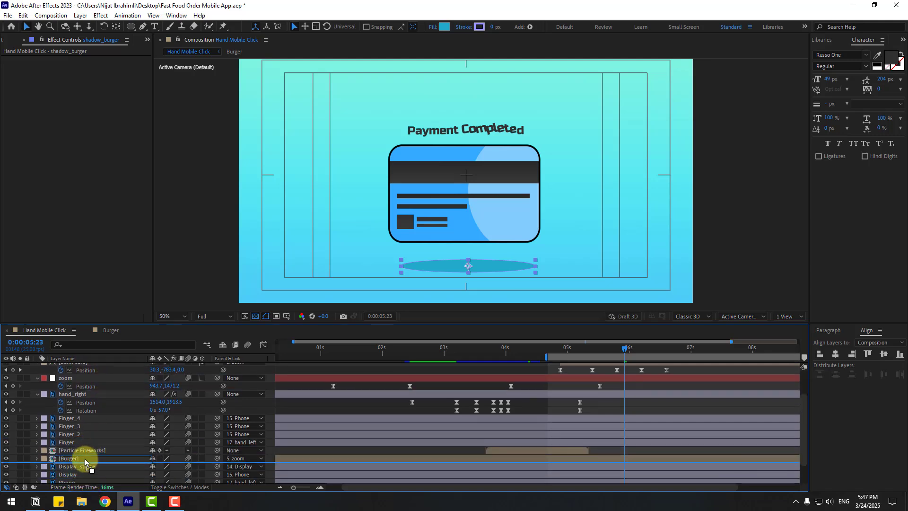
scroll(544, 392, "down", 1)
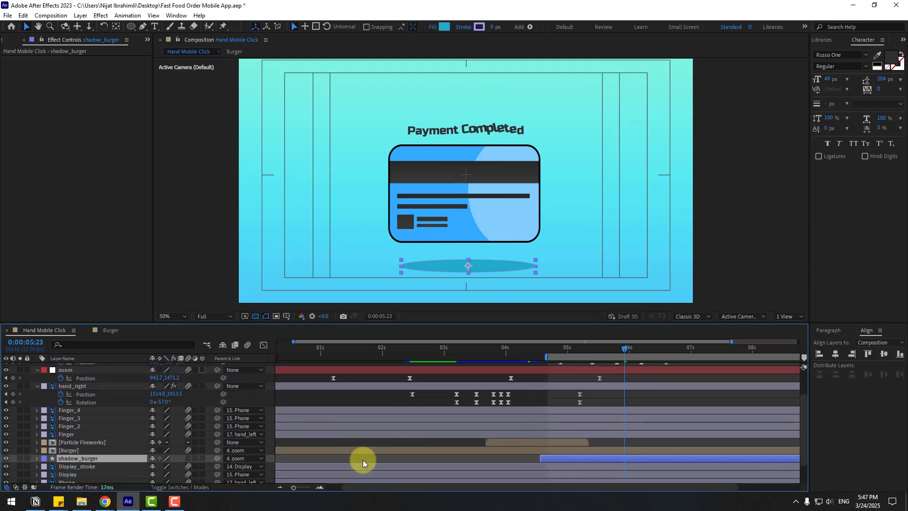
left_click_drag(363, 461, 344, 458)
key("minus")
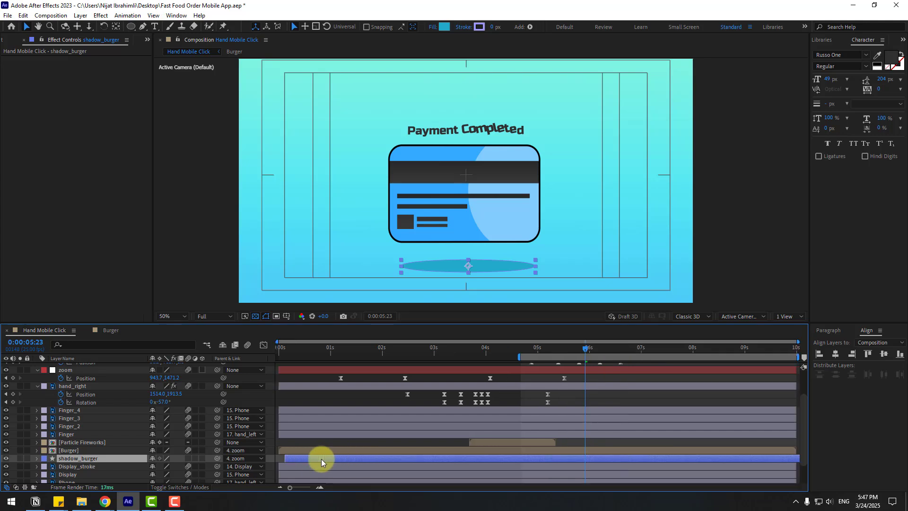
left_click_drag(519, 371, 555, 358)
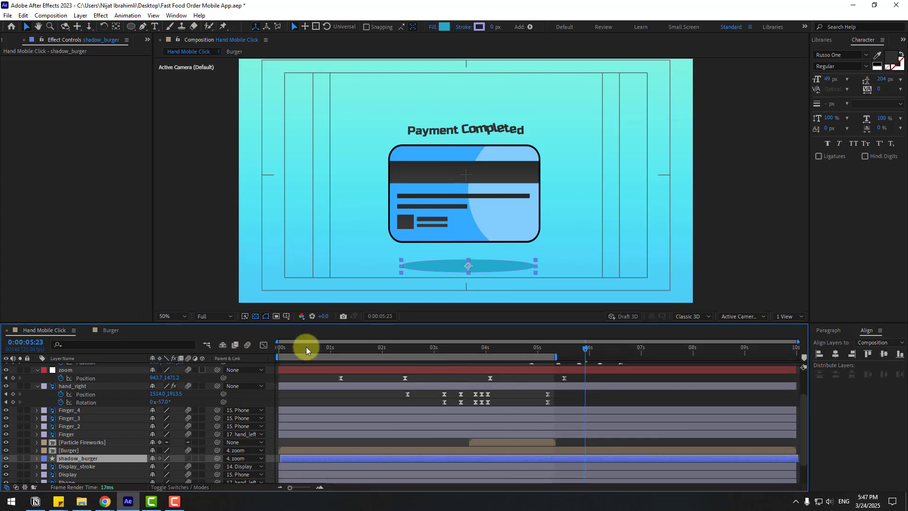
mouse_move(306, 347)
left_mouse_down()
mouse_move(279, 350)
mouse_move(322, 348)
left_mouse_up()
scroll(513, 191, "down", 8)
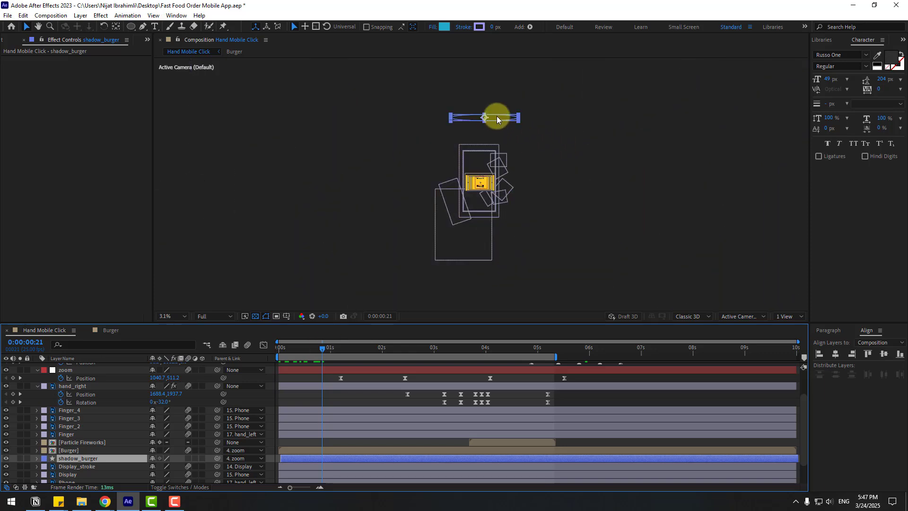
Move the shadow_burger ellipse down under the burger and shrink its scale.
left_click_drag(497, 115, 489, 185)
scroll(489, 185, "up", 3)
scroll(501, 210, "up", 2)
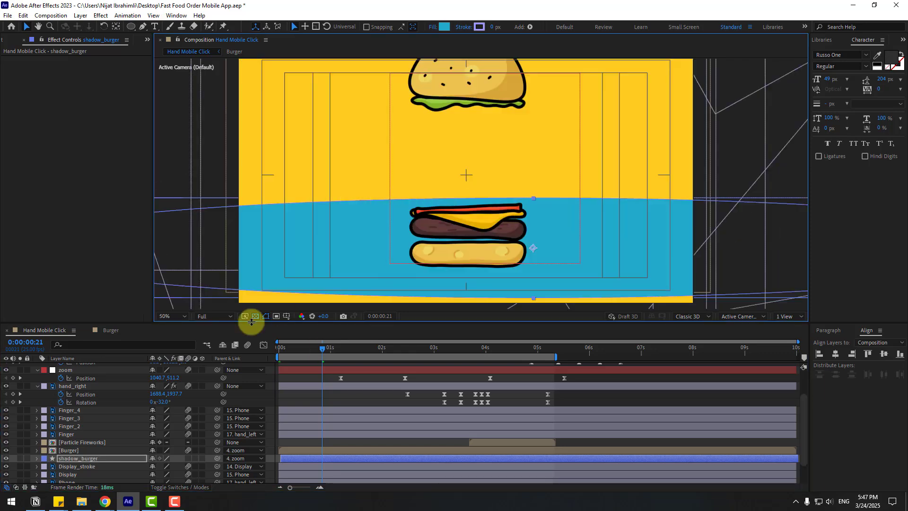
key("s")
left_click_drag(162, 467, 117, 469)
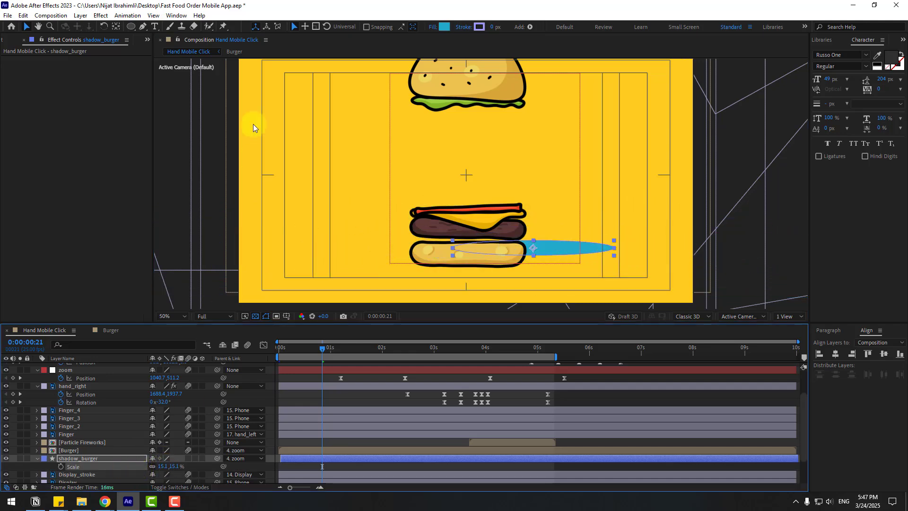
Fill the shadow with a slightly darker sampled background yellow and place it under the bottom bun.
left_click(446, 28)
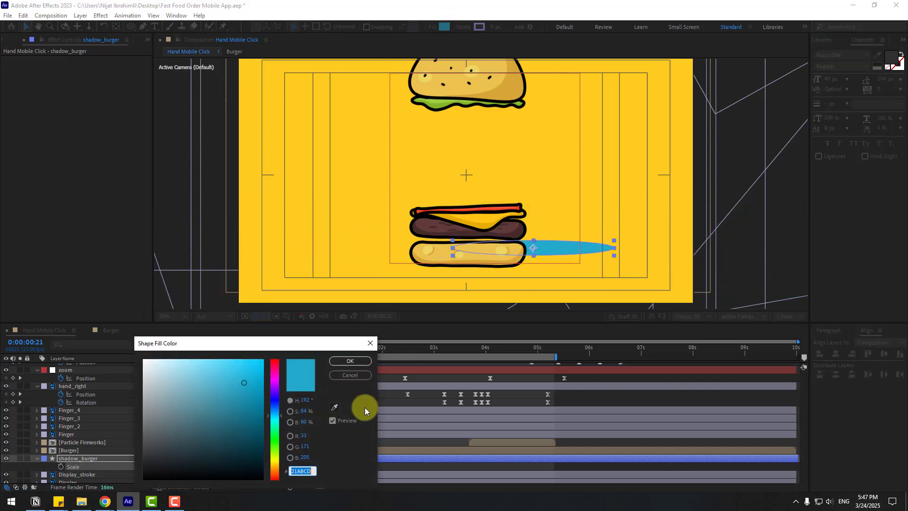
left_click(365, 220)
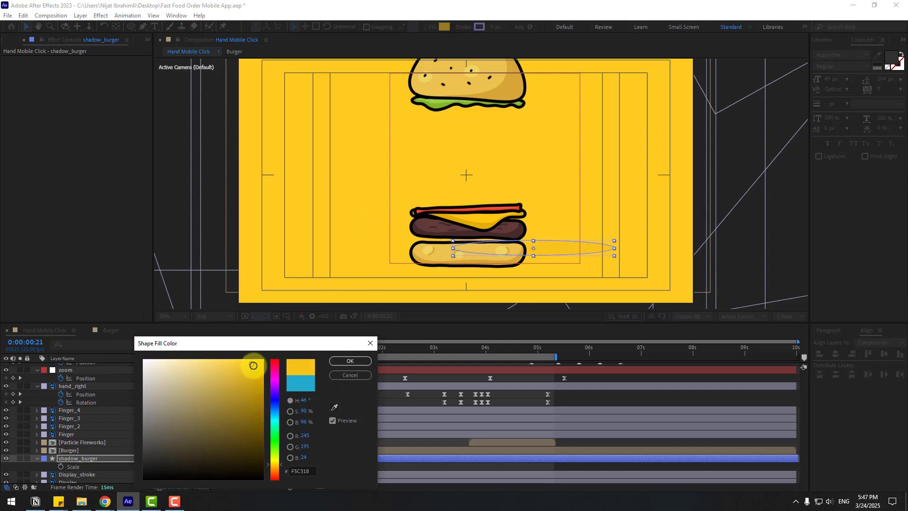
left_click_drag(261, 377, 260, 382)
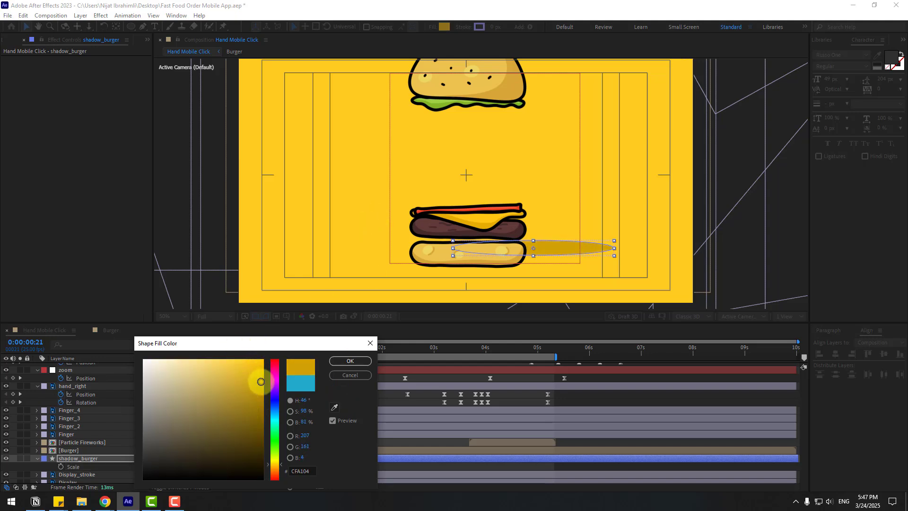
left_click(337, 359)
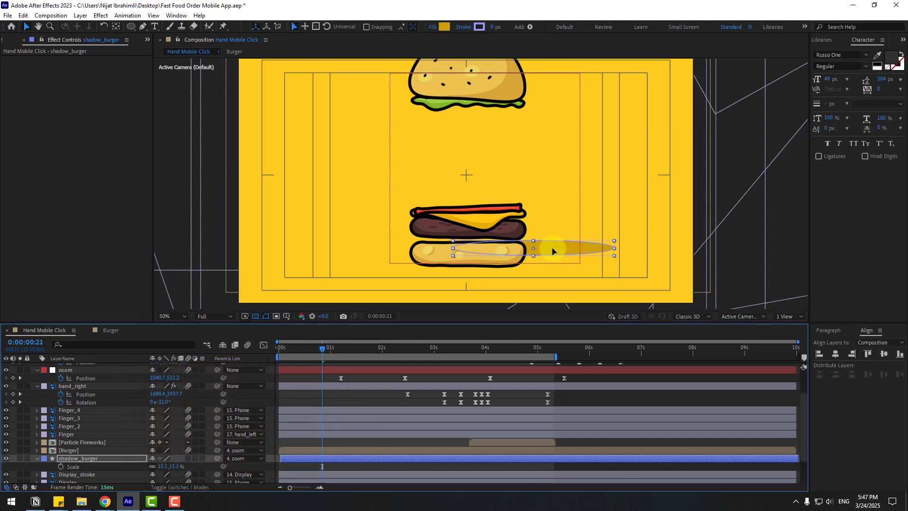
left_click_drag(547, 249, 492, 264)
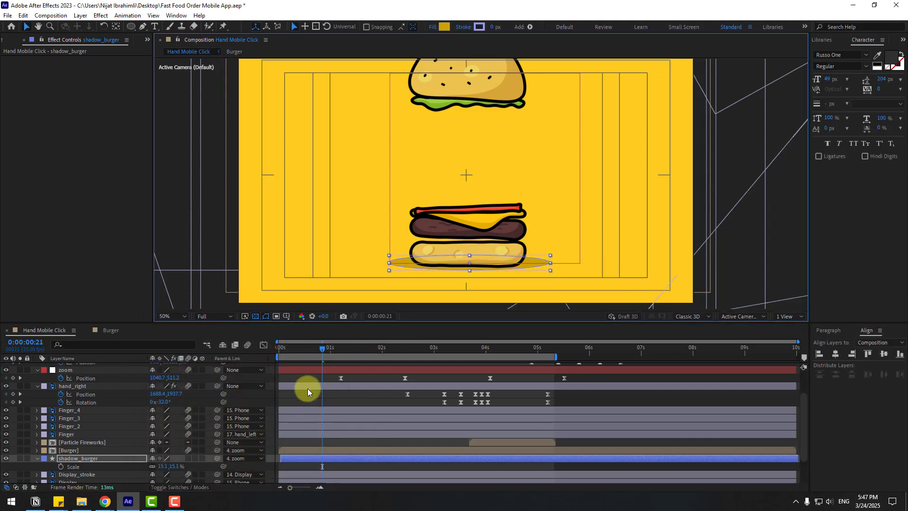
left_click_drag(294, 348, 272, 349)
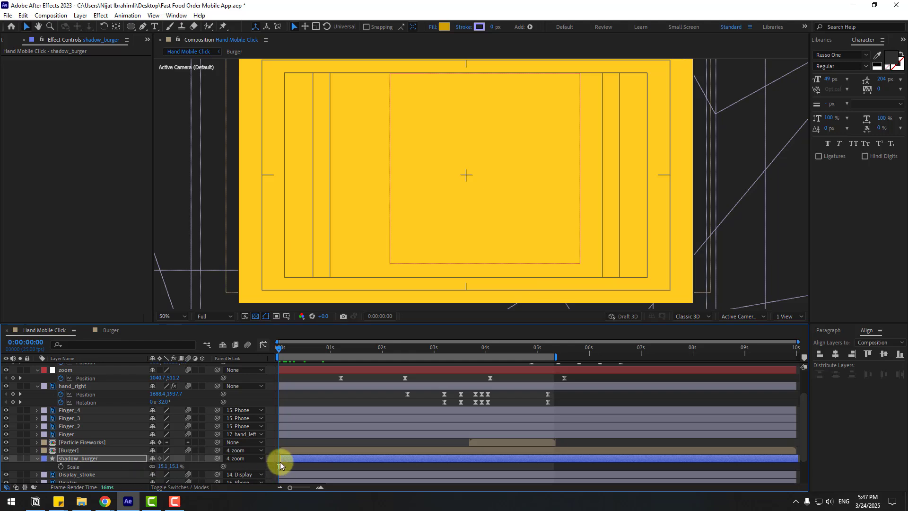
Keyframe shadow_burger Scale at 0% at 0:00:00:00, growing to 15% by 0:00:00:16, and preview.
left_click(160, 467)
type("0")
left_click(61, 467)
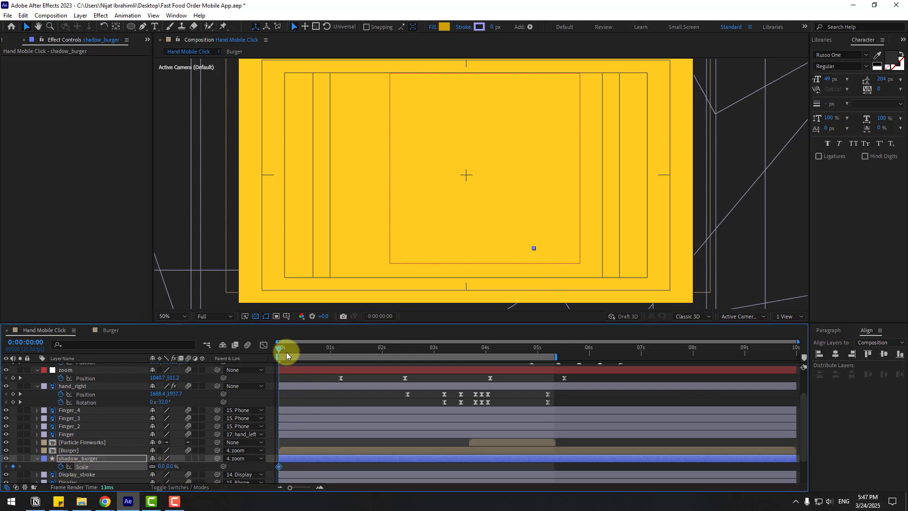
left_click_drag(286, 352, 312, 349)
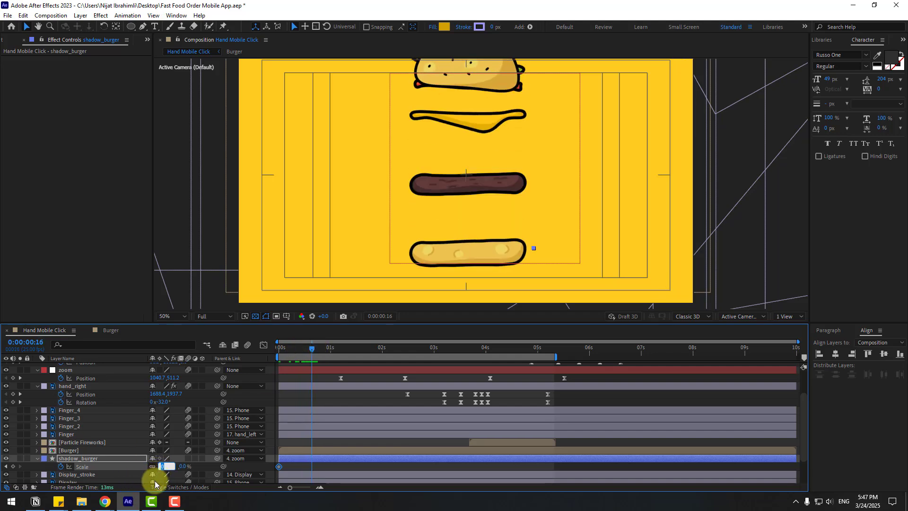
left_click(331, 461)
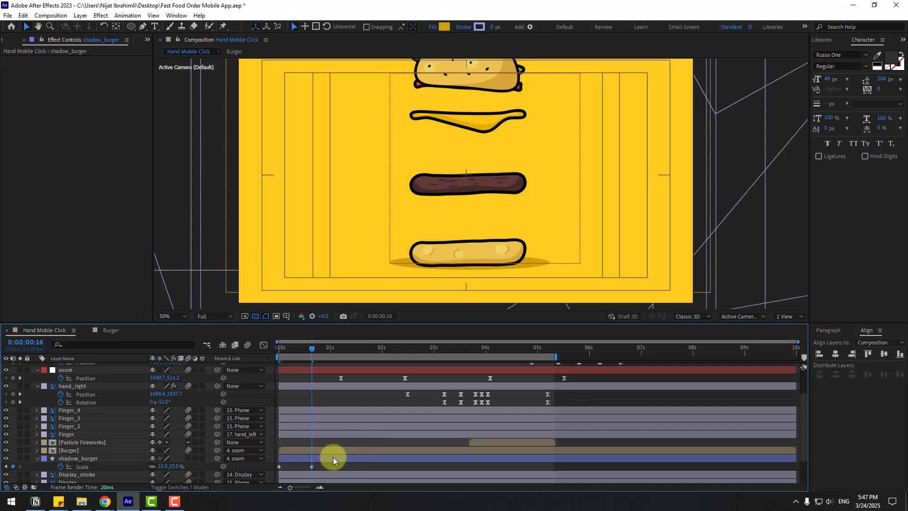
key("space")
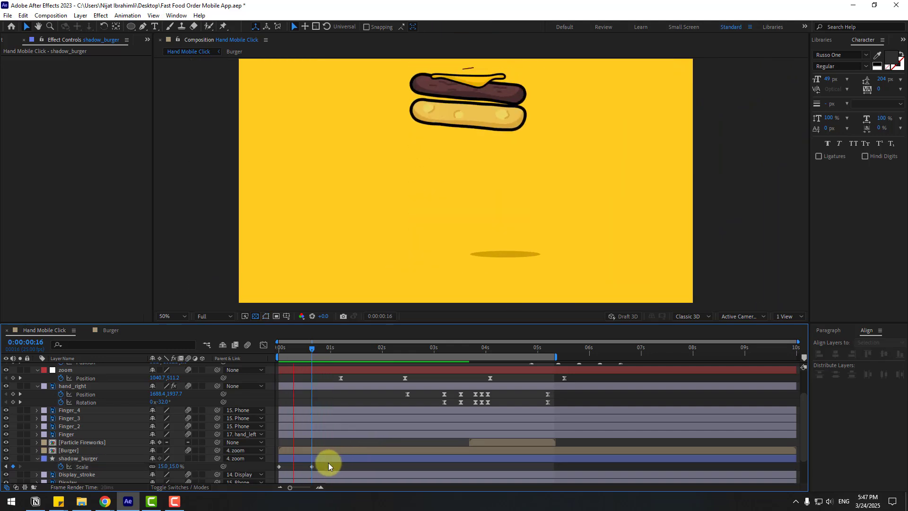
key("space")
left_click(331, 462)
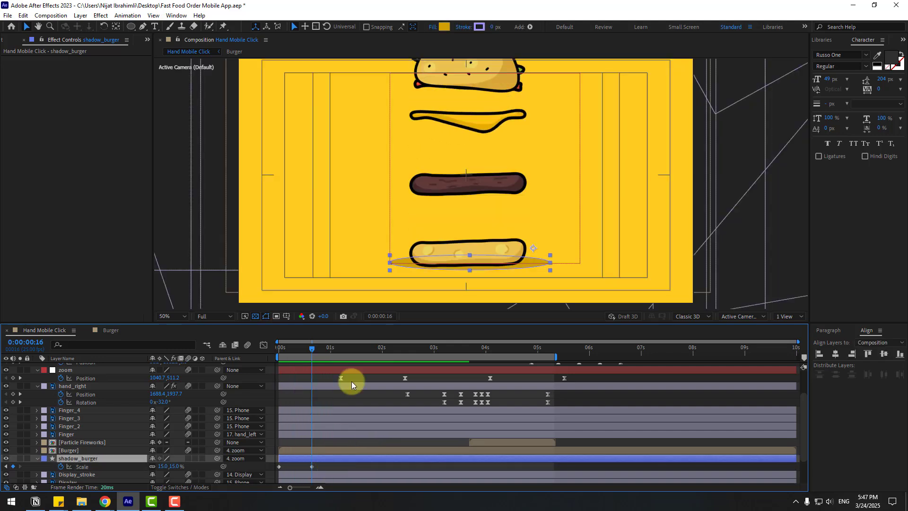